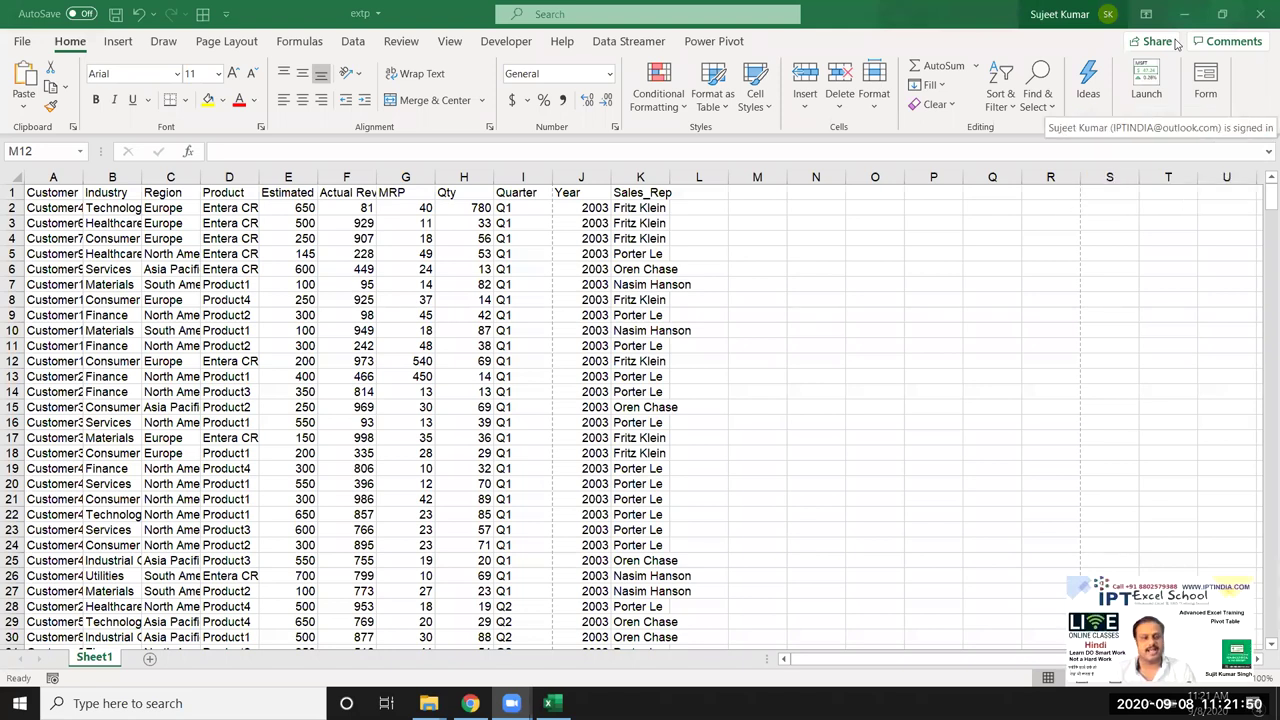
- Create a PivotTable from the sales data on a new worksheet
drag(757, 361, 816, 437)
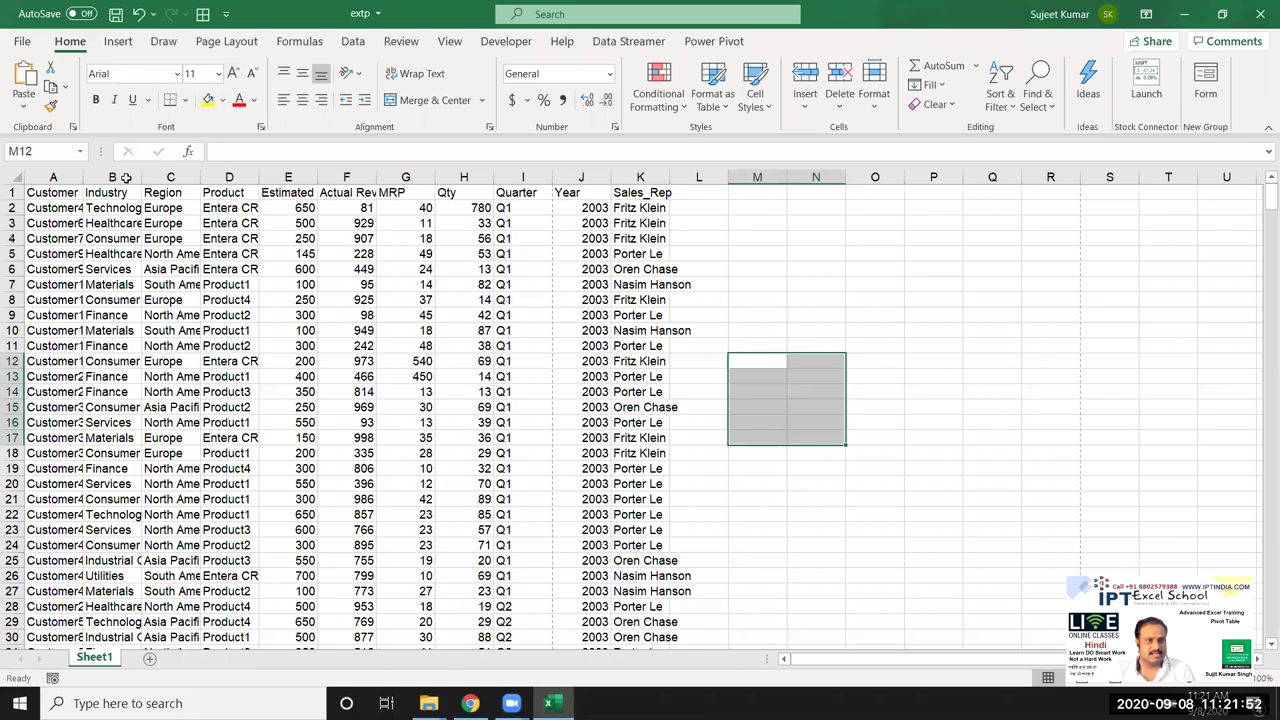
click(63, 195)
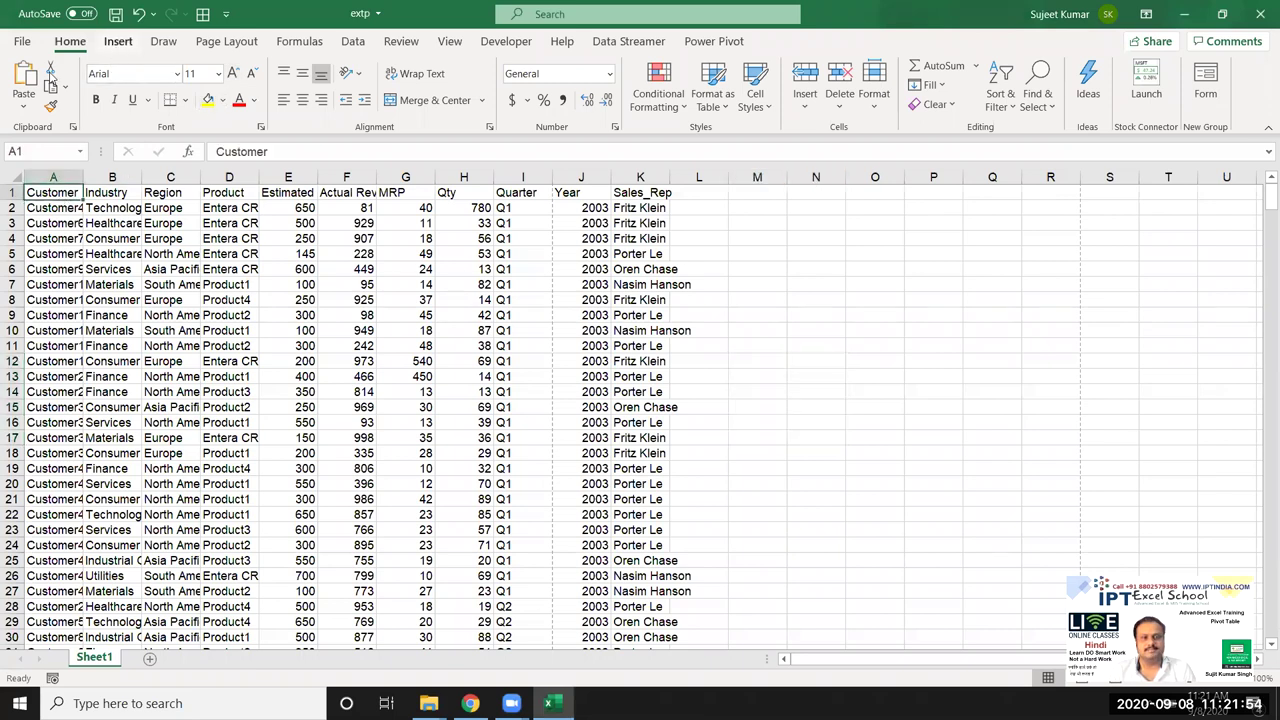
click(118, 41)
click(30, 85)
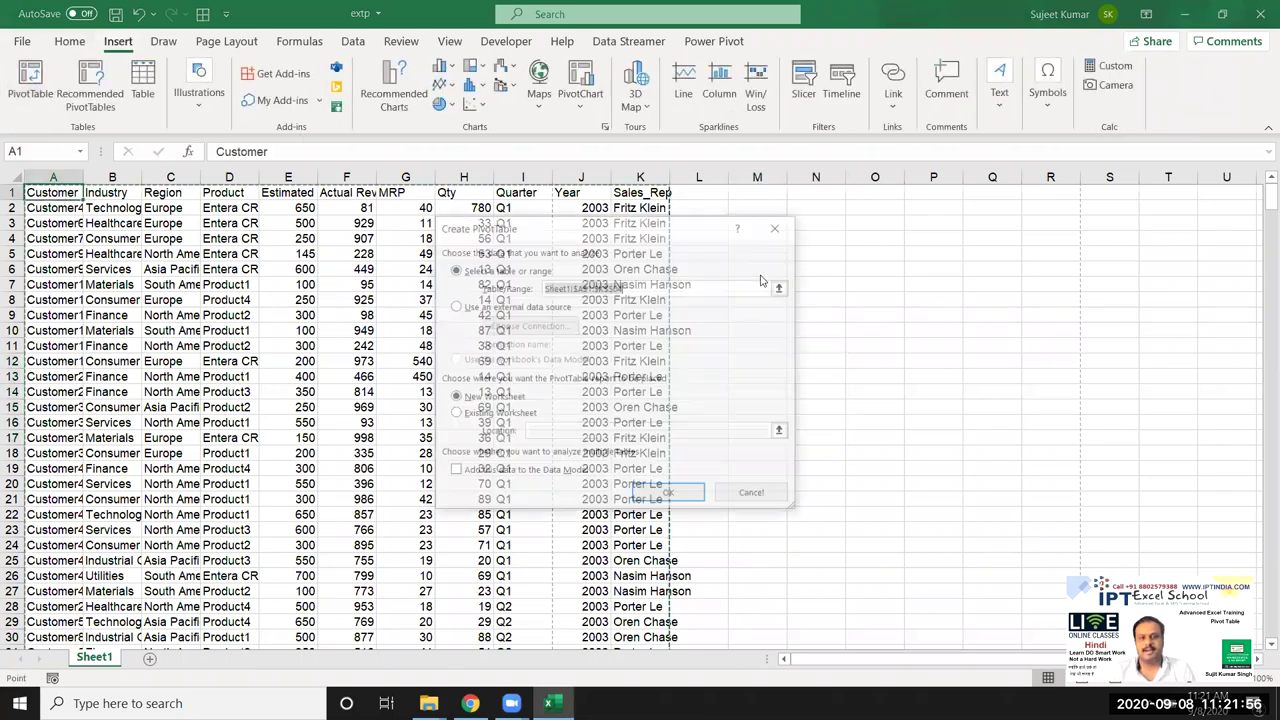
click(692, 495)
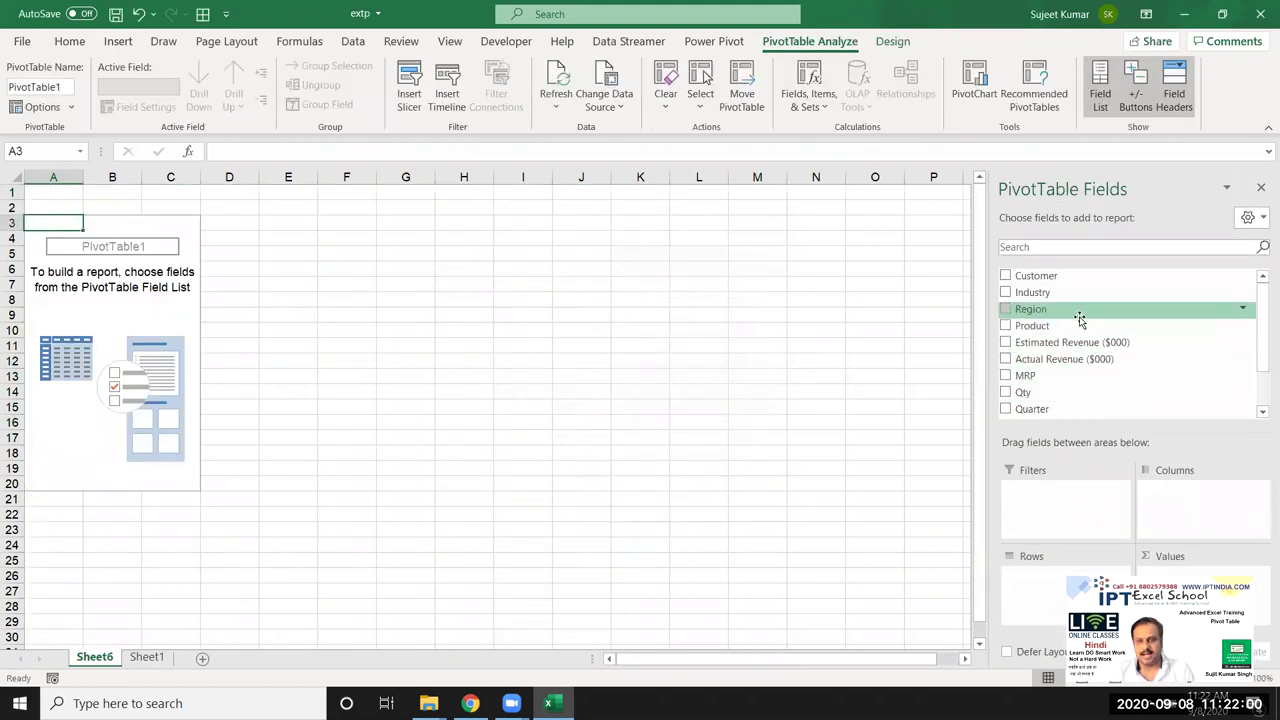
- Put Region in Rows and Qty in Values to total quantity per region
drag(1080, 310, 1040, 591)
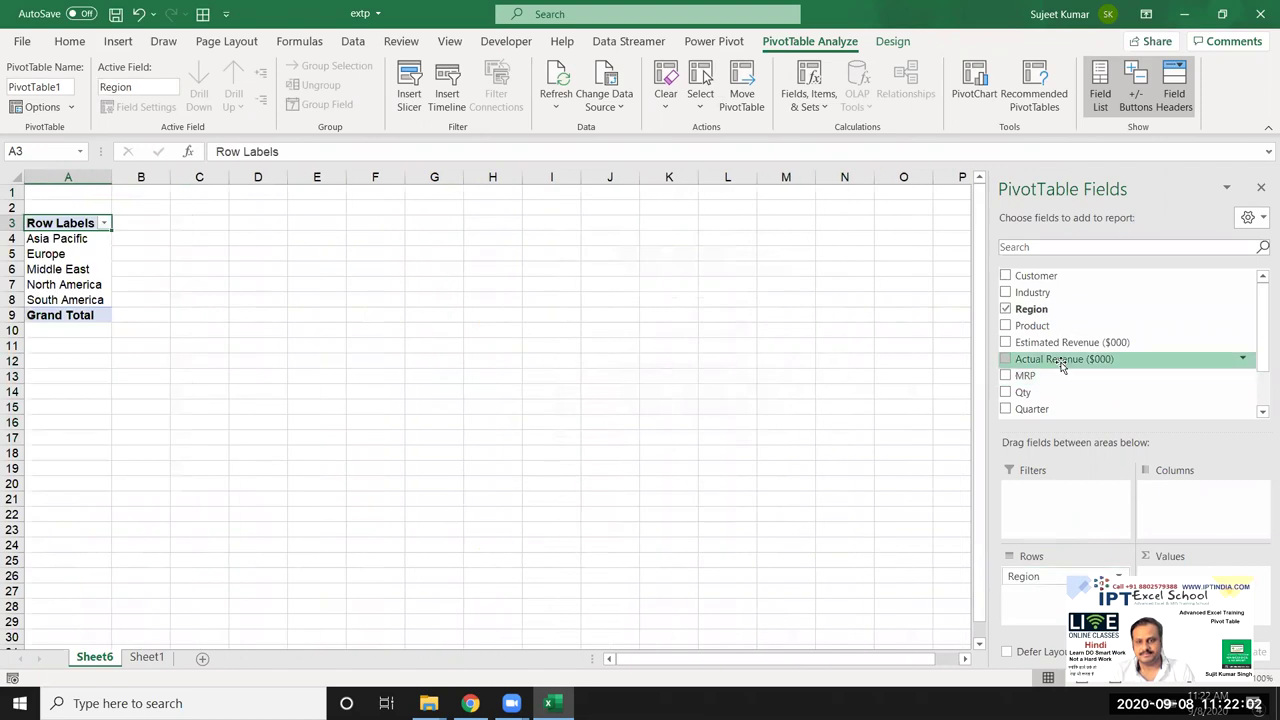
scroll(1045, 350, down, 1)
drag(1040, 343, 1210, 572)
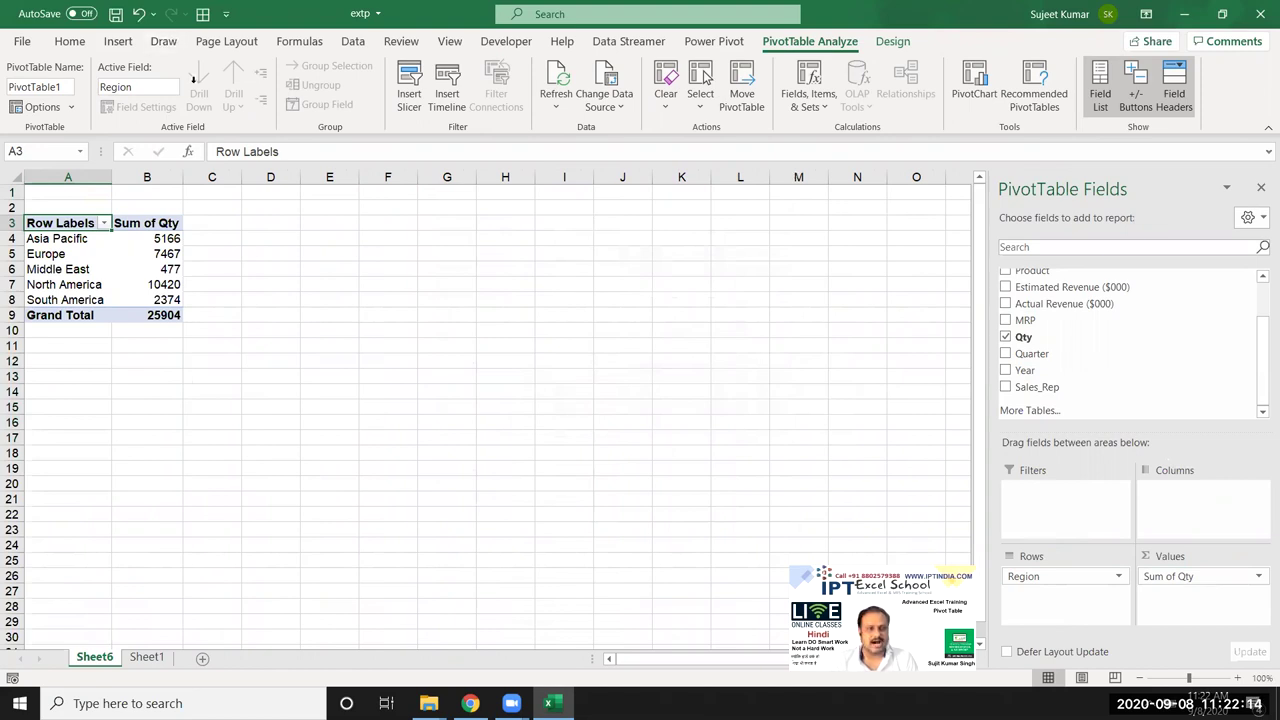
- Insert a clustered column pivot chart of the regional Qty totals
click(117, 41)
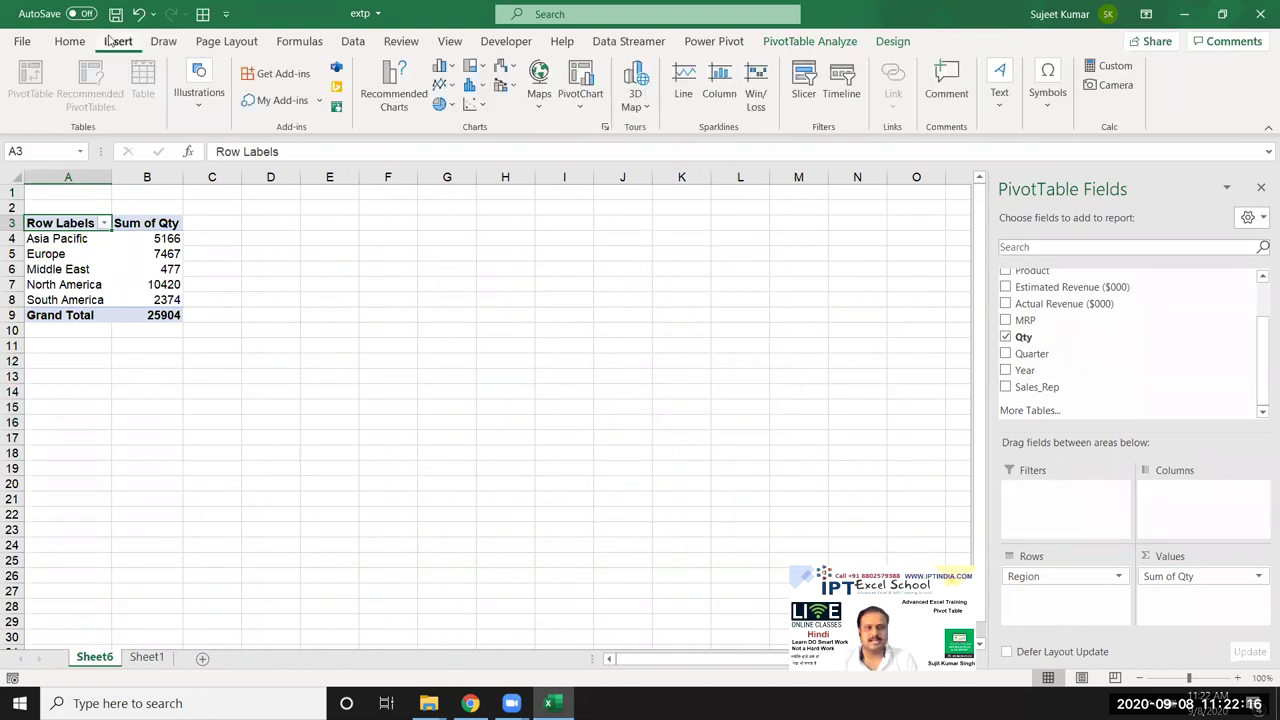
click(450, 68)
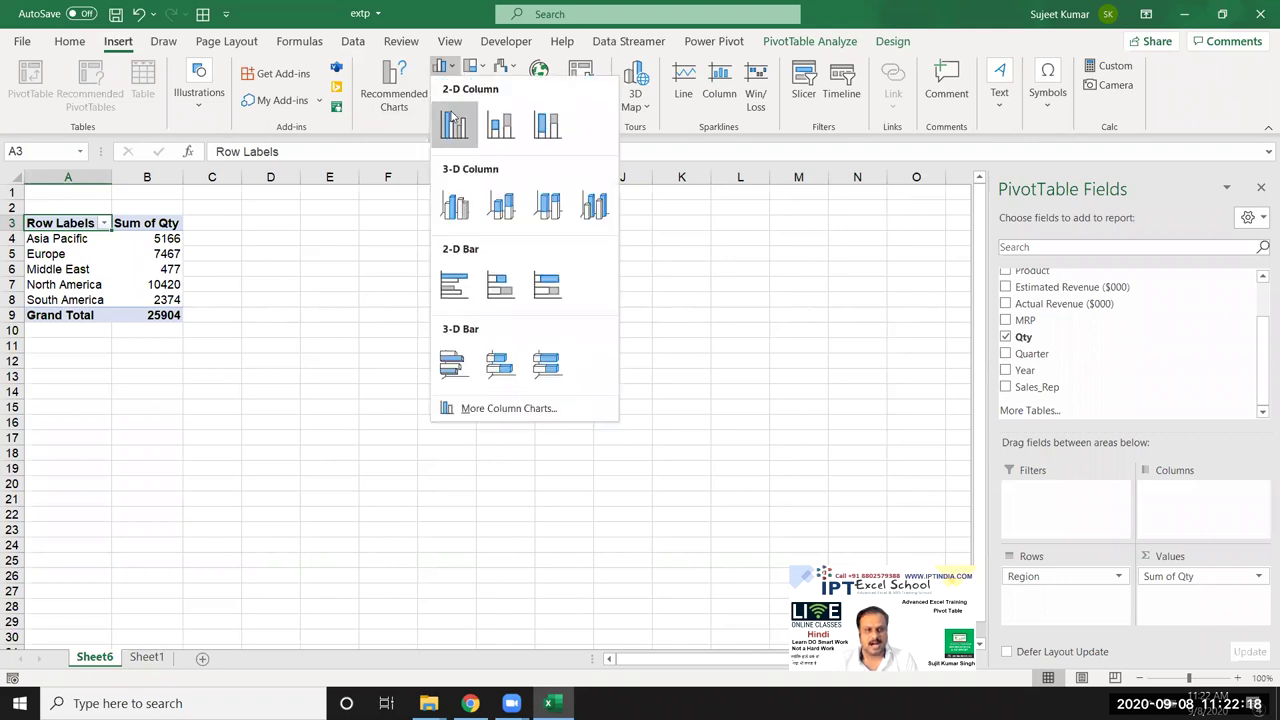
click(452, 122)
- Move and enlarge the chart beside the pivot, and add MRP as a second value series
mouse_move(412, 333)
mouse_down()
mouse_move(361, 258)
mouse_move(353, 209)
mouse_up()
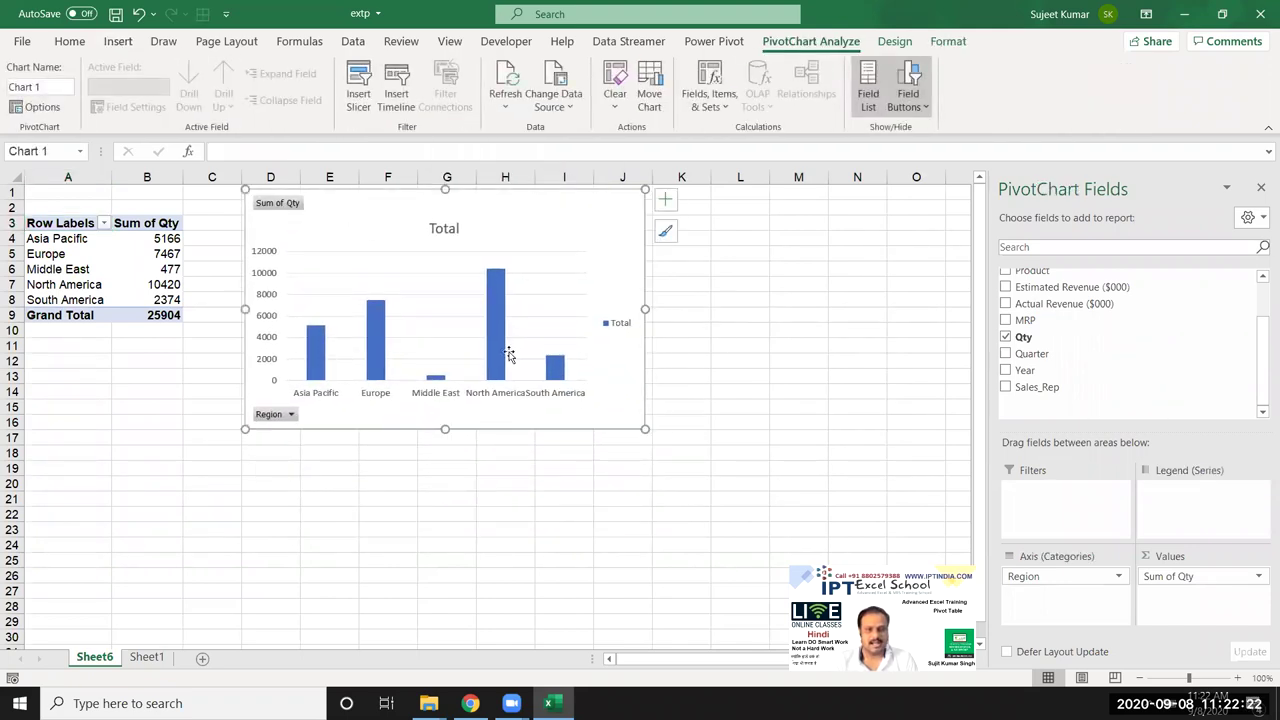
drag(643, 429, 762, 537)
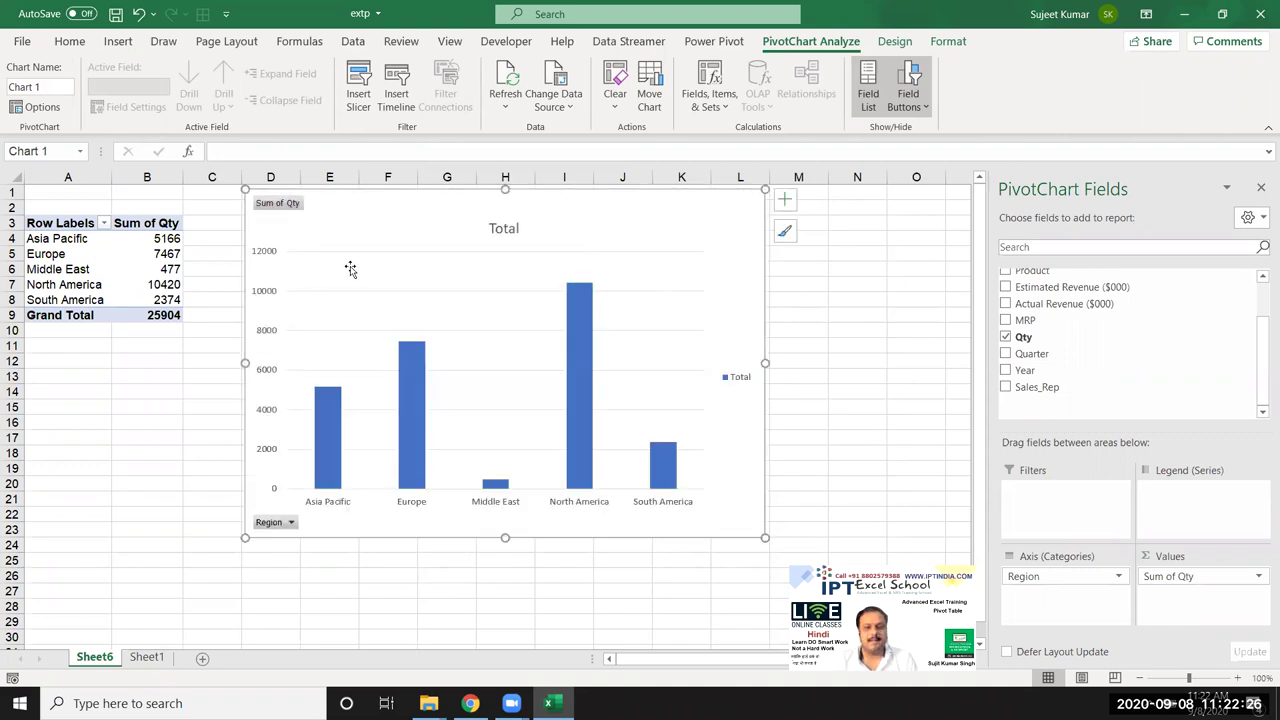
mouse_move(1128, 320)
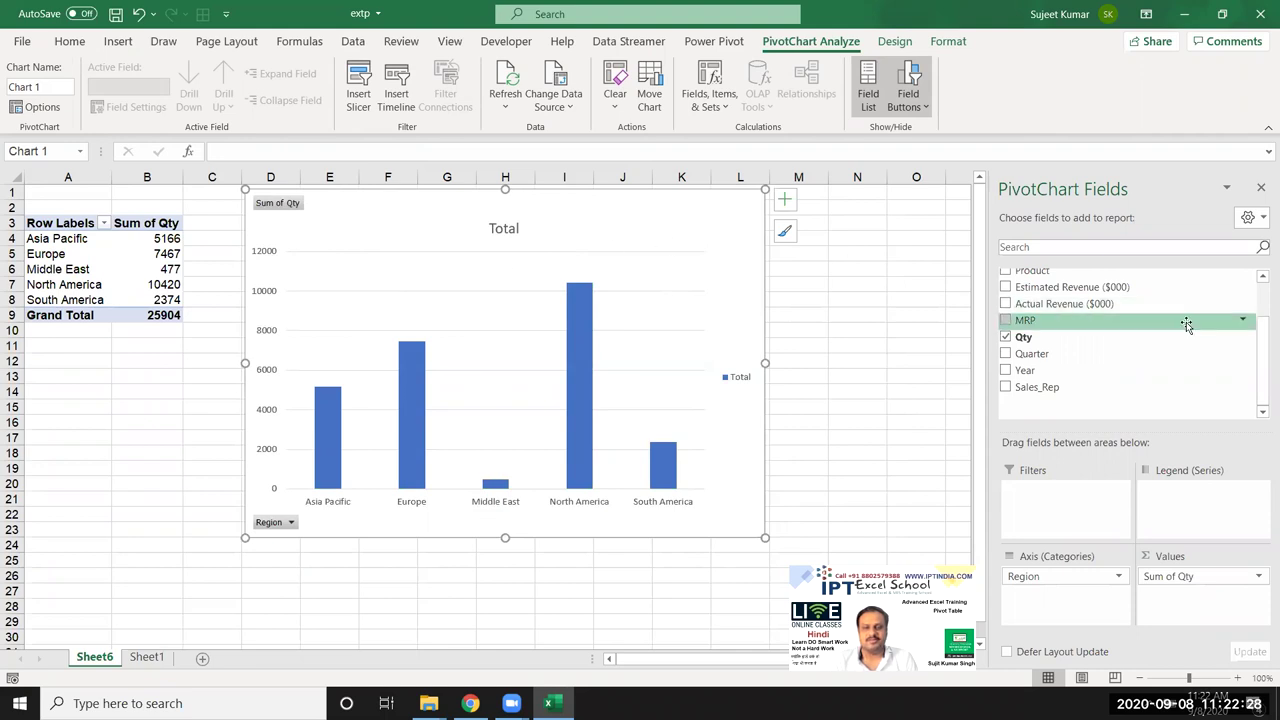
drag(1085, 326, 1215, 600)
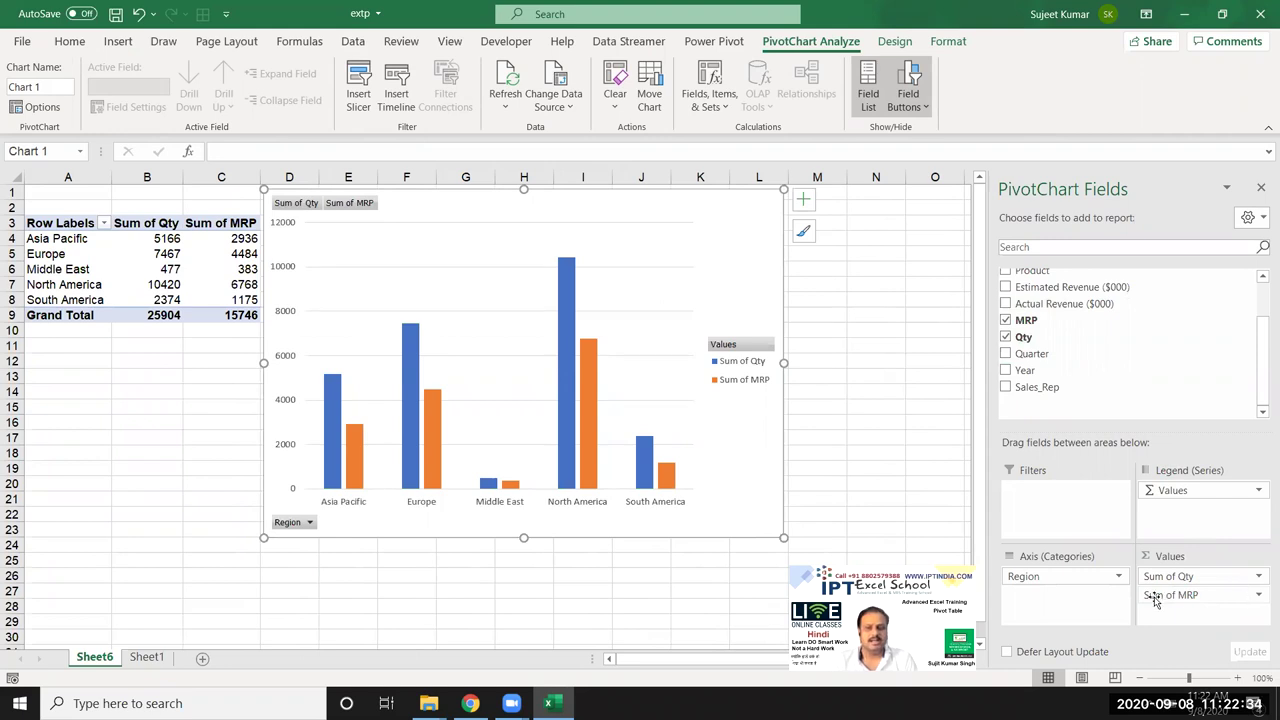
- Summarize MRP by Average instead of Sum, delete the pivot chart, and start removing Average of MRP
click(1200, 595)
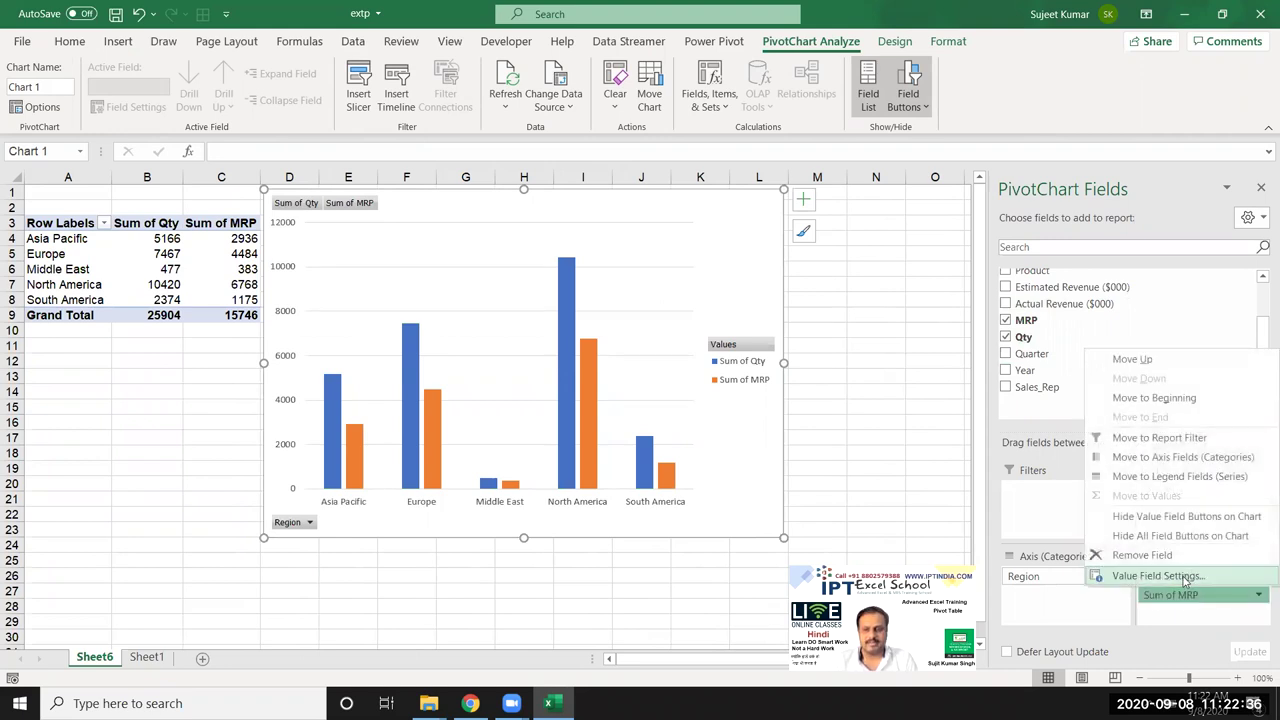
click(1158, 576)
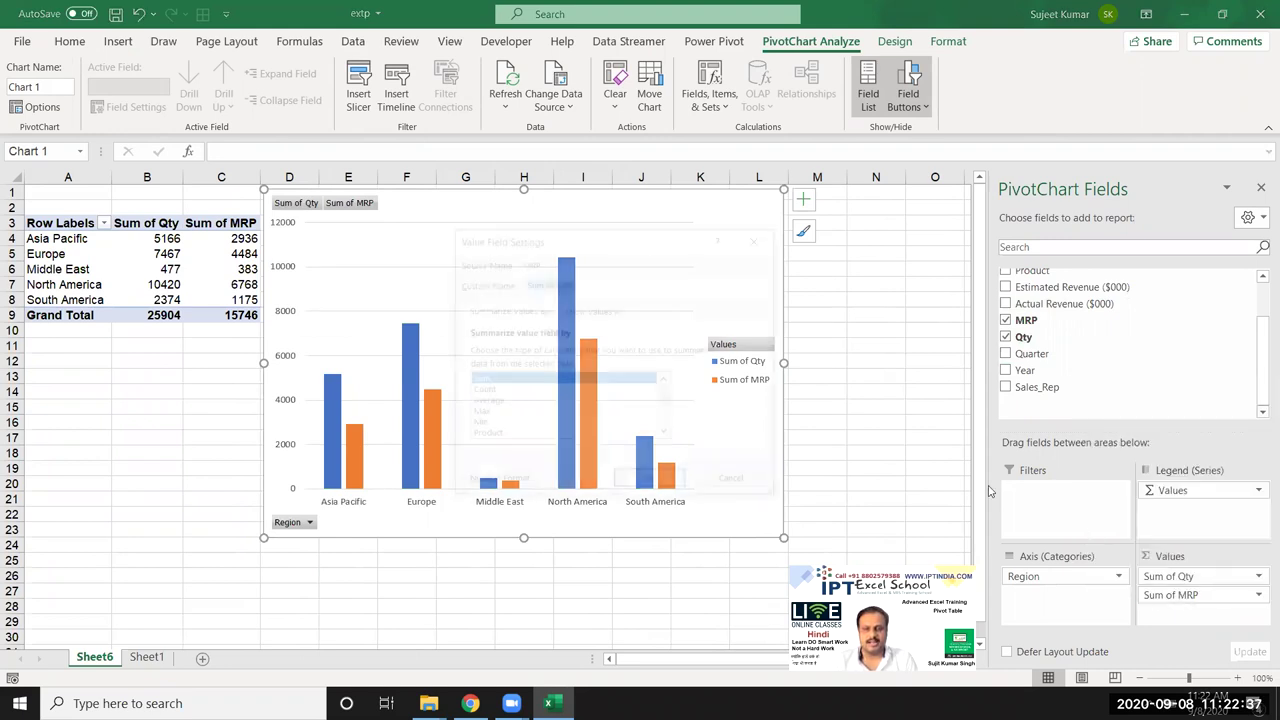
click(478, 402)
click(648, 484)
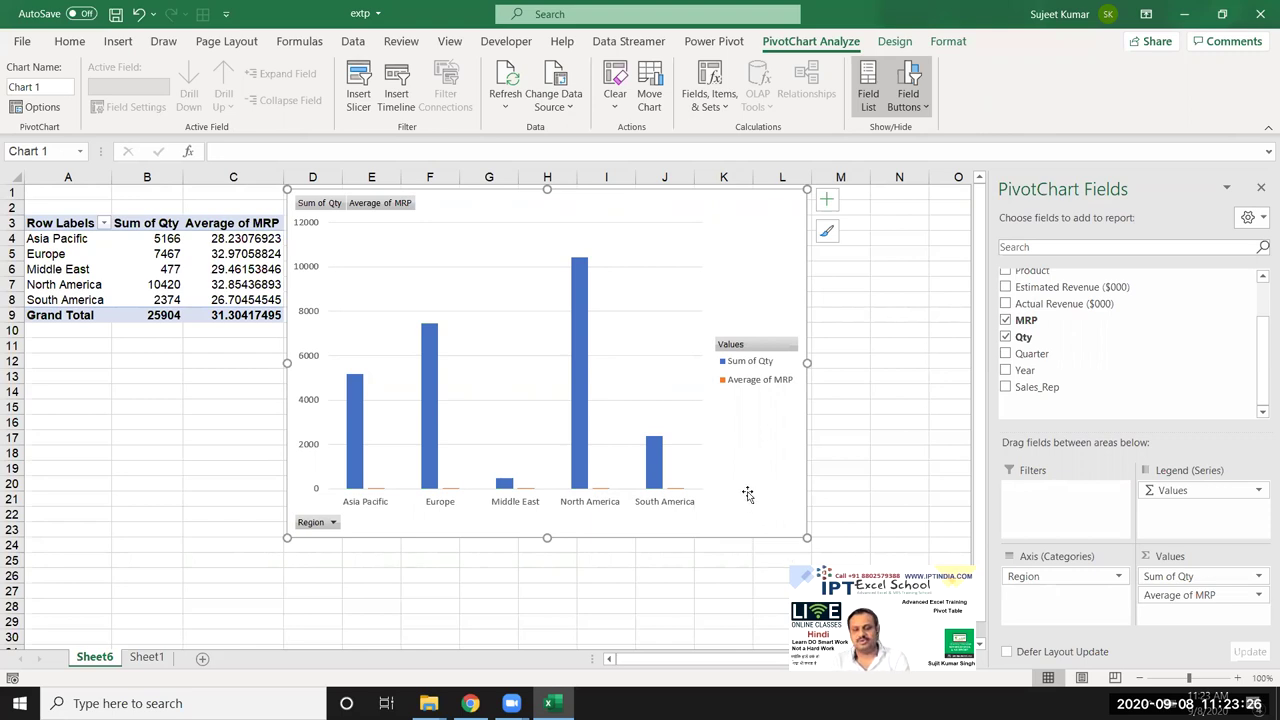
key(Delete)
drag(1210, 598, 1133, 449)
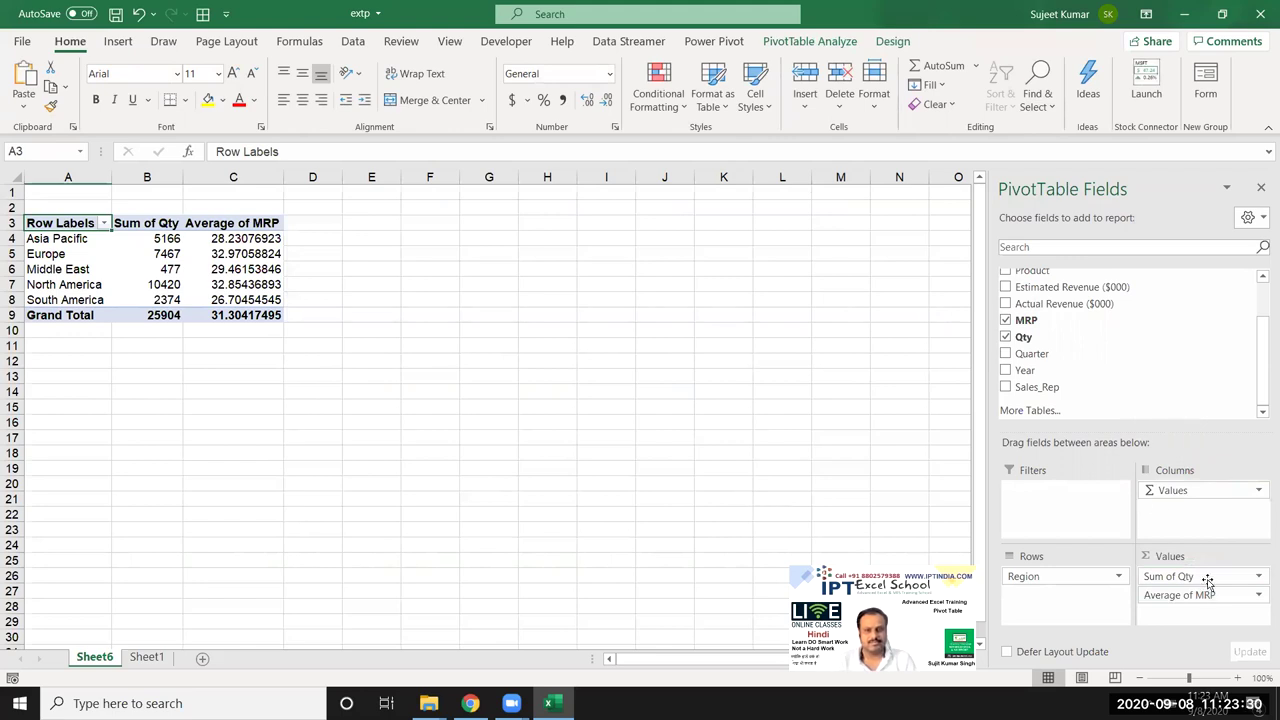
- Remove Average of MRP from the first pivot and return to the sales data sheet
drag(1214, 596, 1134, 378)
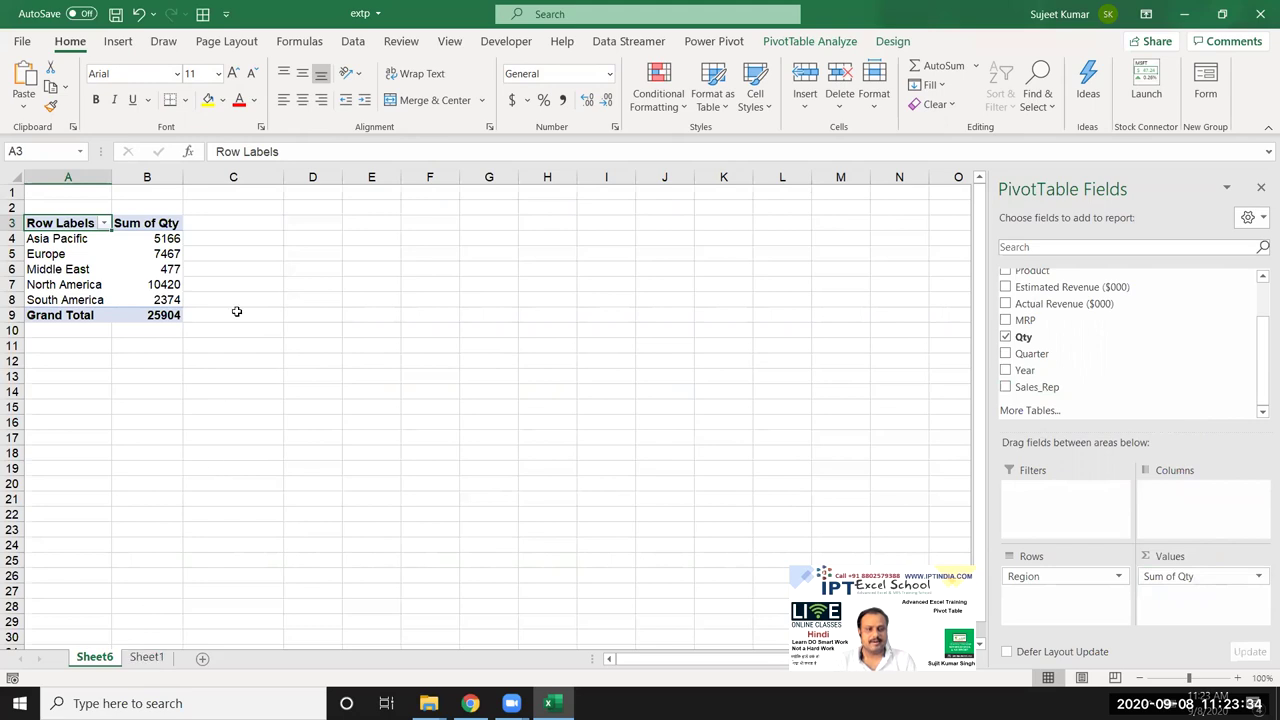
click(306, 226)
click(144, 657)
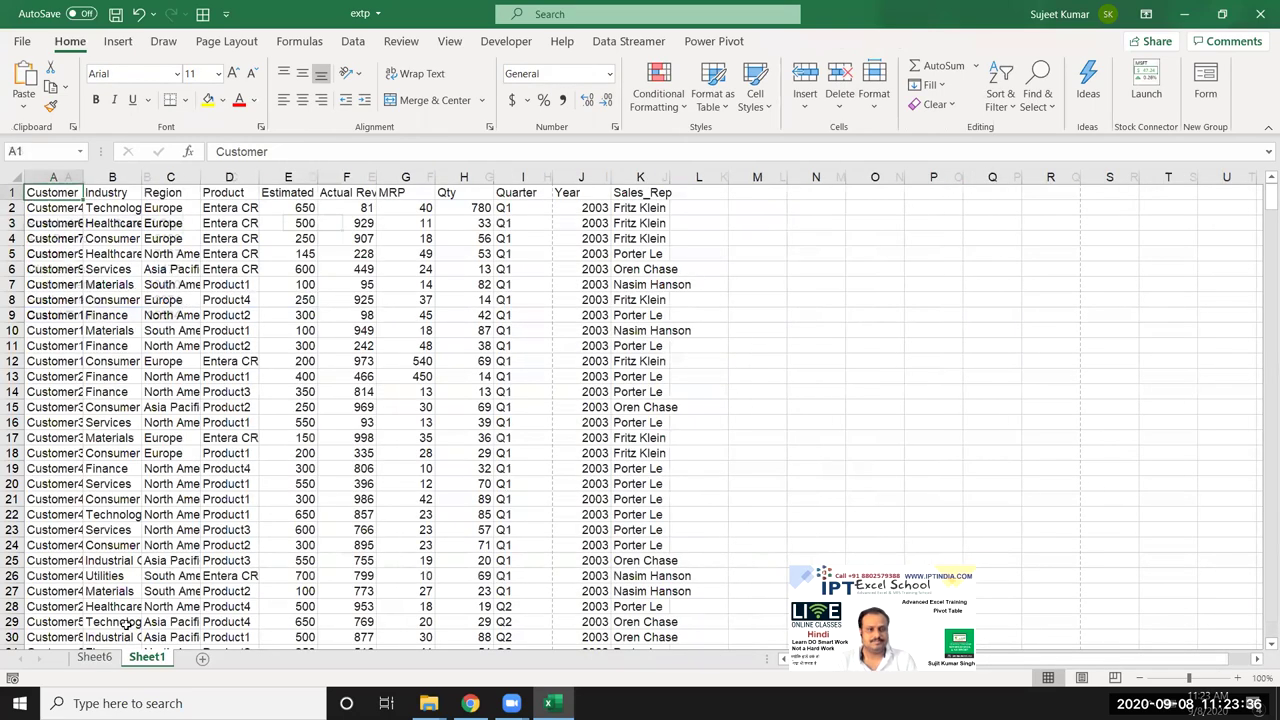
- Insert a second PivotTable on the existing worksheet at Sheet6!$D$3
click(118, 41)
click(30, 80)
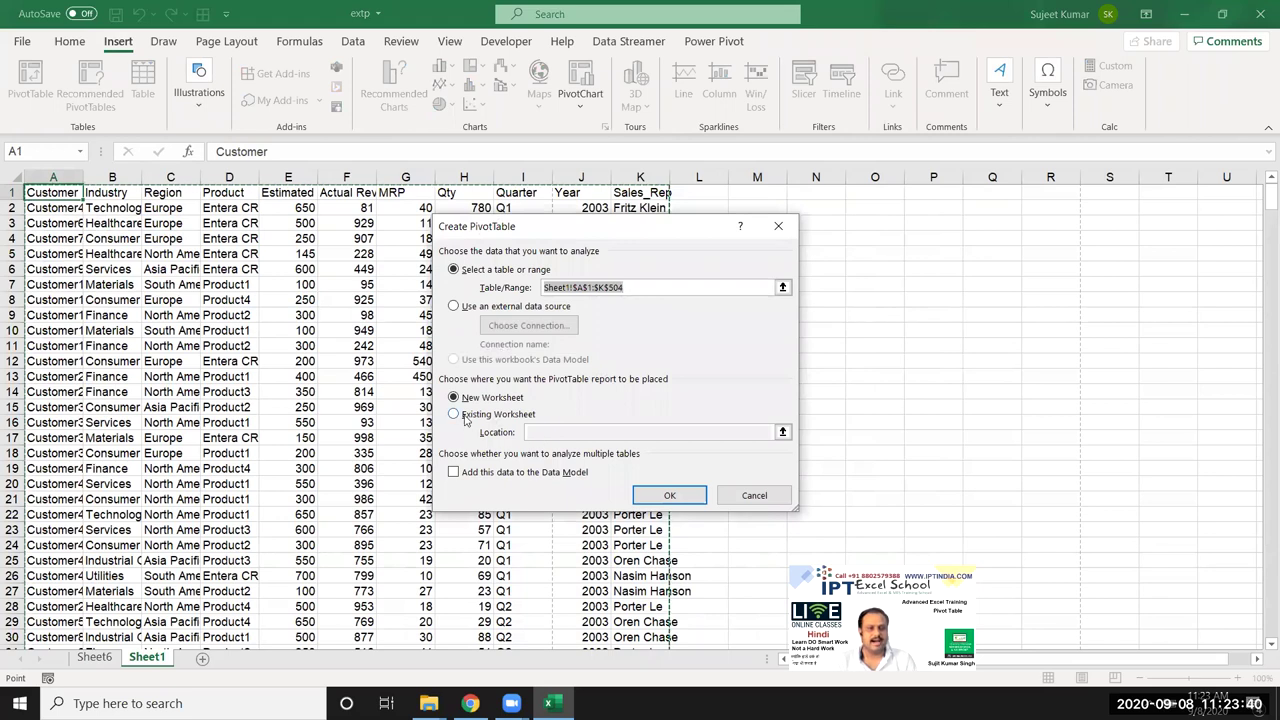
click(464, 415)
click(531, 431)
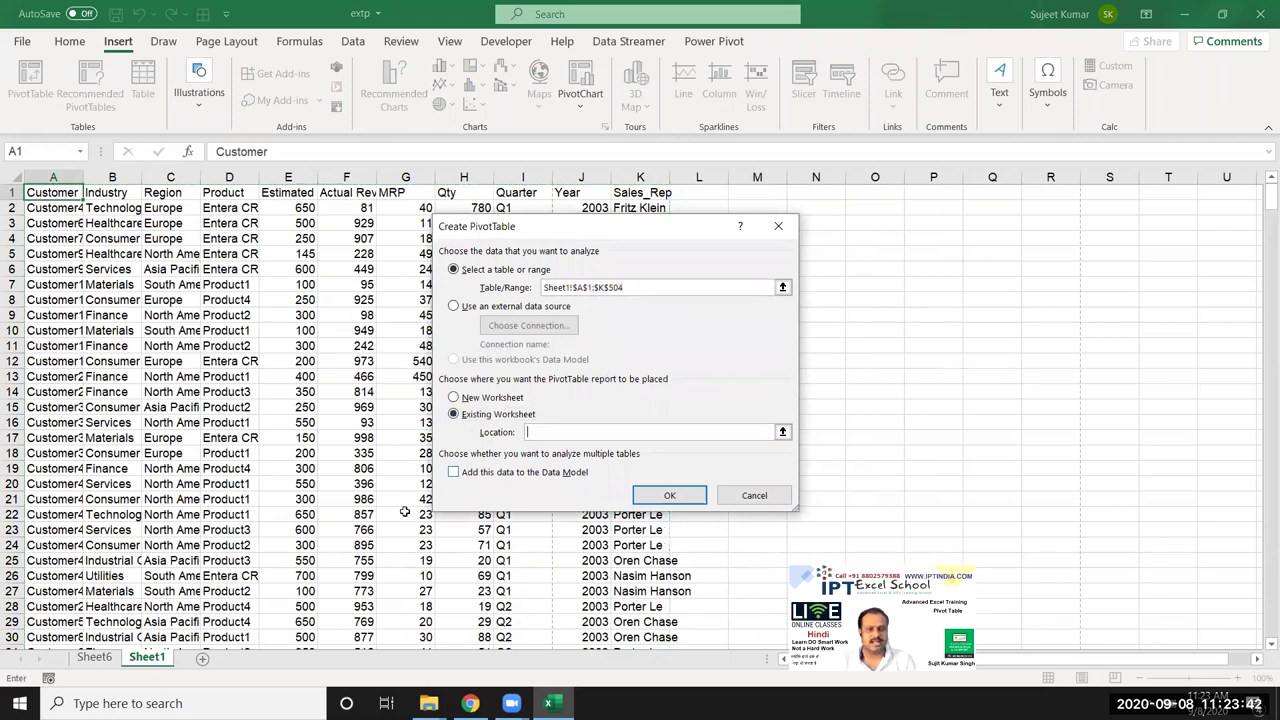
click(96, 657)
click(310, 223)
click(665, 494)
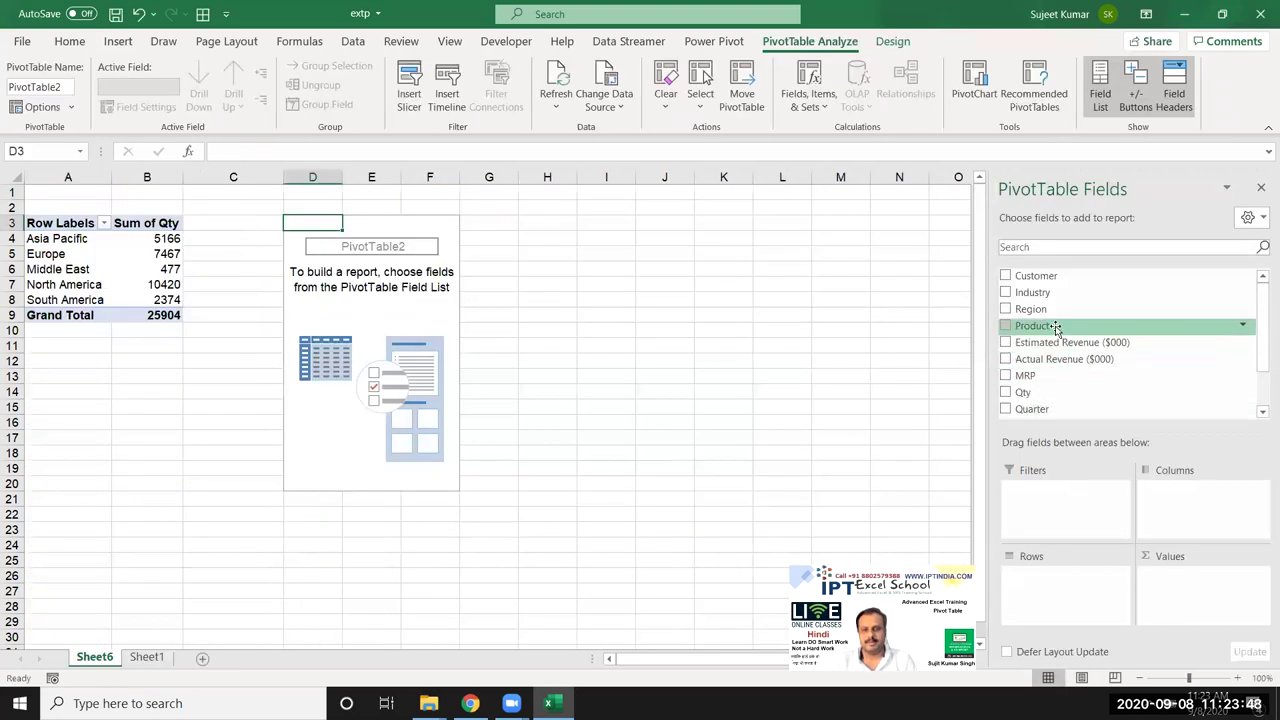
- Put Region in Rows and MRP in Values, summarized as Average of MRP
drag(1045, 309, 1122, 620)
mouse_move(1025, 375)
mouse_down()
mouse_move(1183, 594)
mouse_move(1160, 576)
mouse_up()
click(1170, 576)
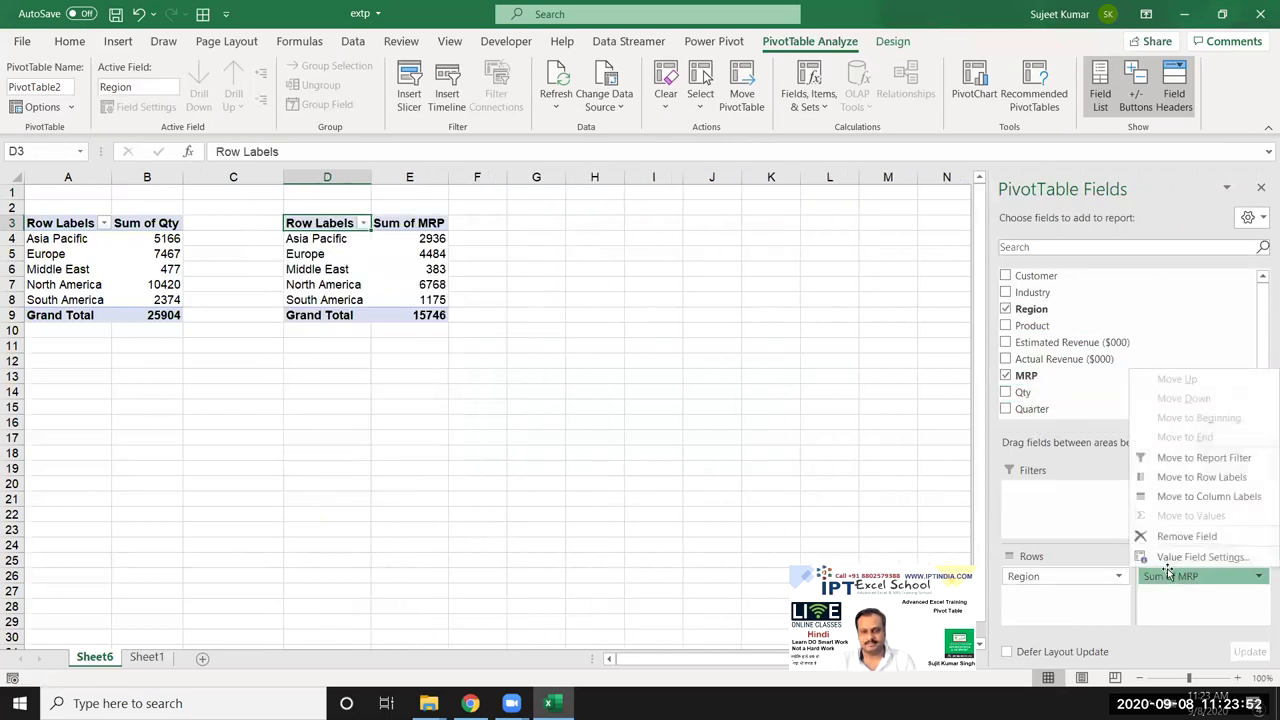
click(1178, 557)
click(510, 403)
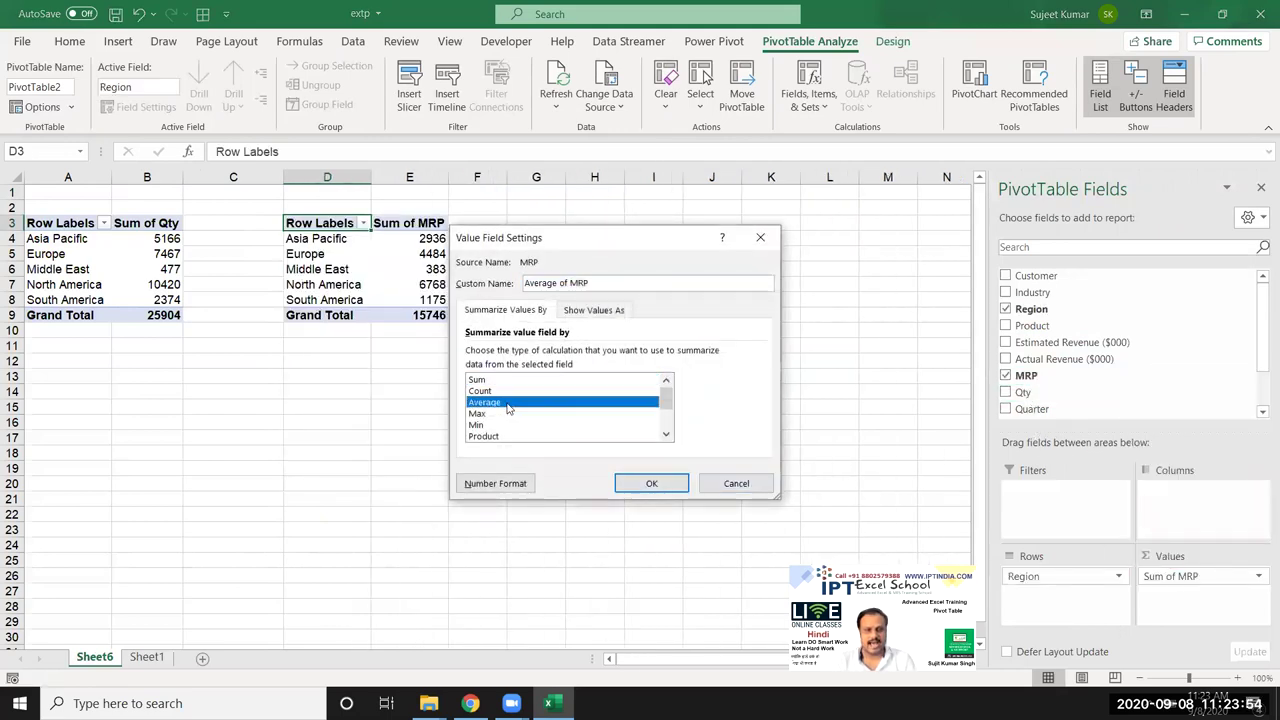
click(652, 483)
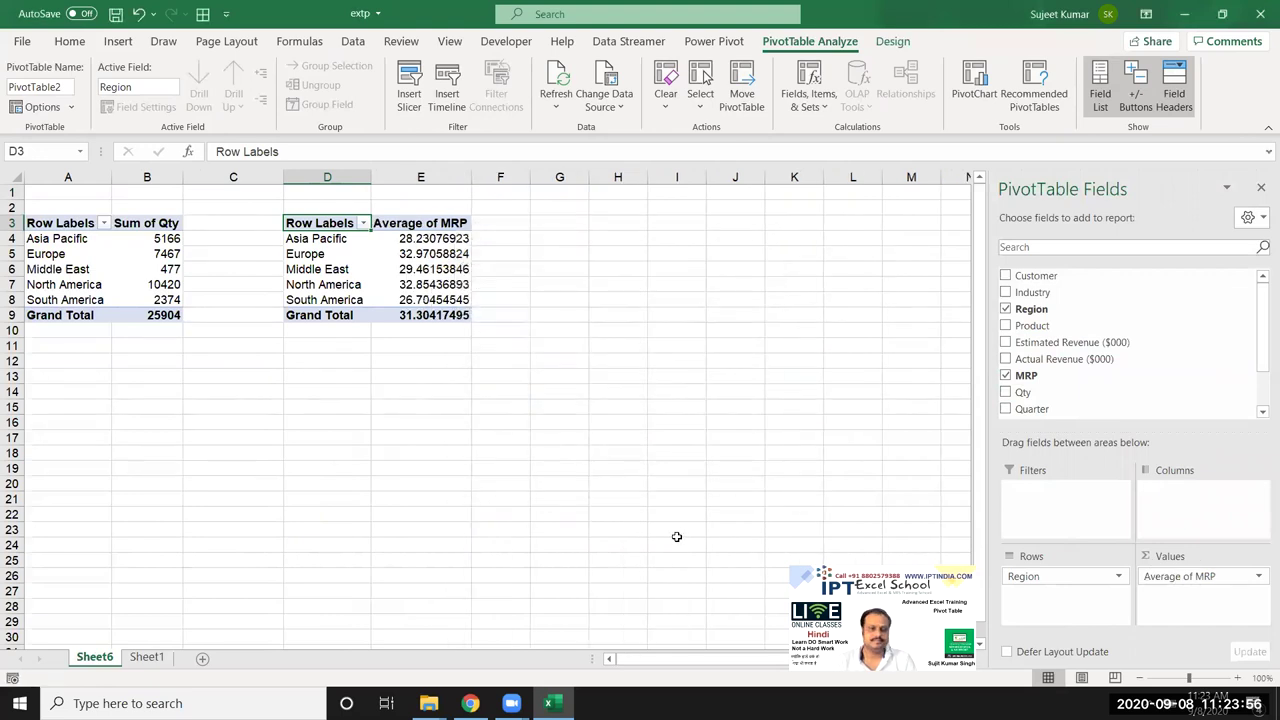
- Reduce the average MRP values and grand total to two decimal places
drag(414, 238, 422, 288)
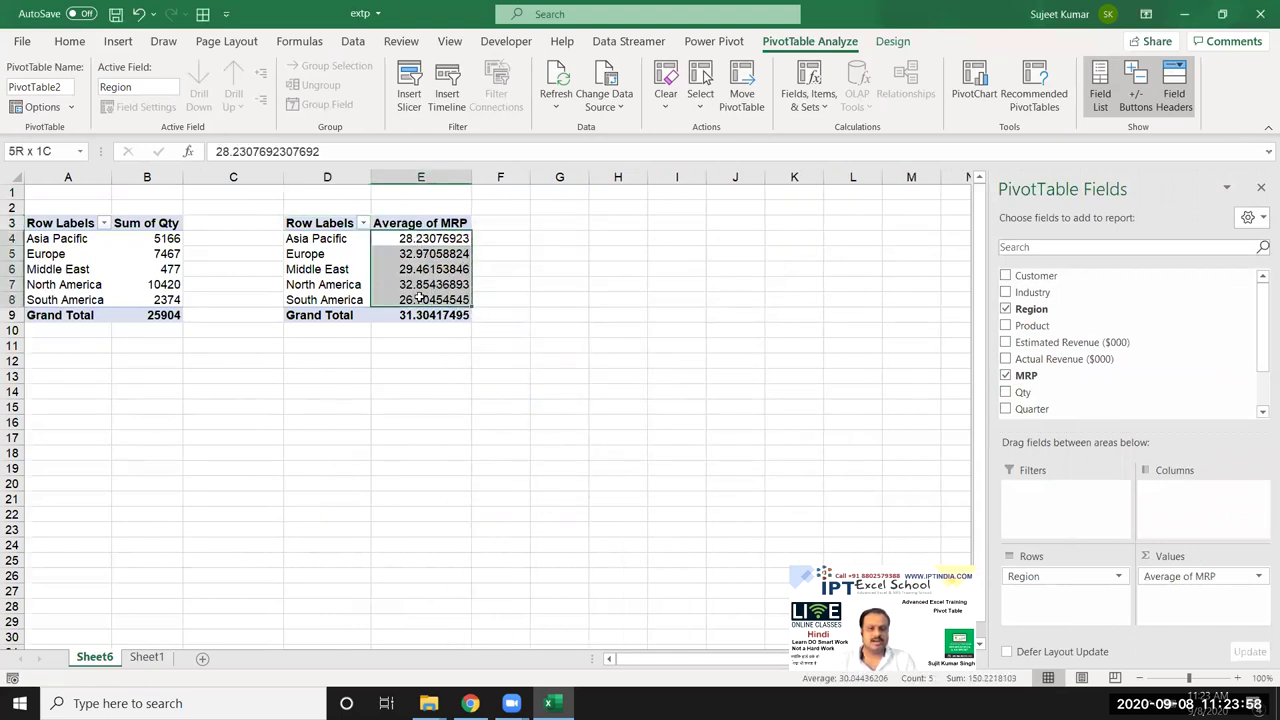
drag(421, 238, 430, 316)
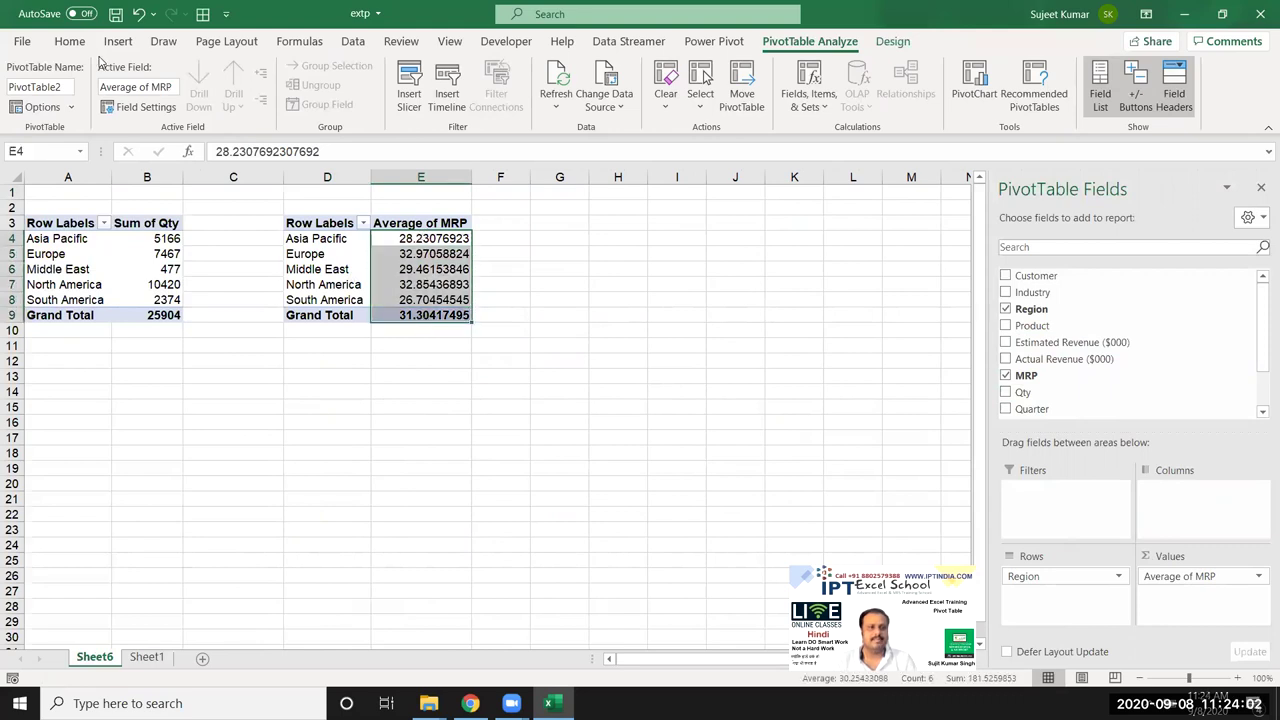
click(70, 41)
click(606, 103)
click(606, 103)
click(606, 103)
click(606, 103)
click(606, 103)
click(606, 103)
click(560, 314)
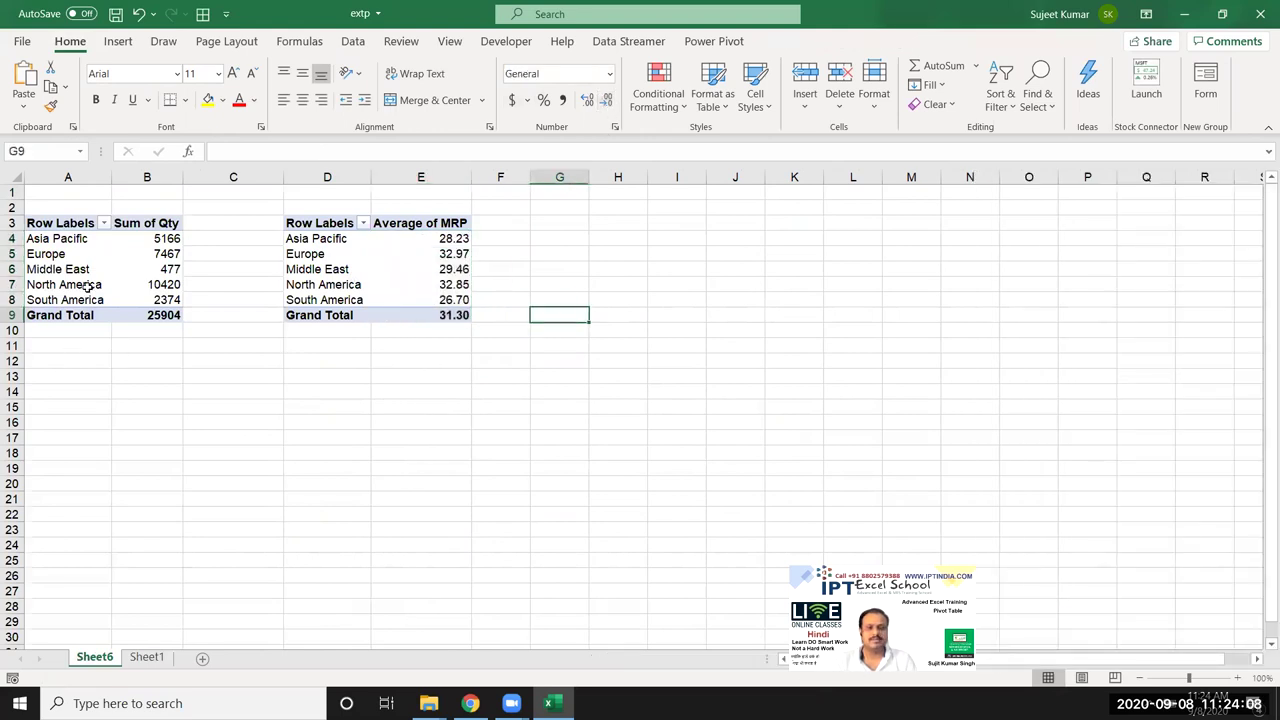
click(102, 258)
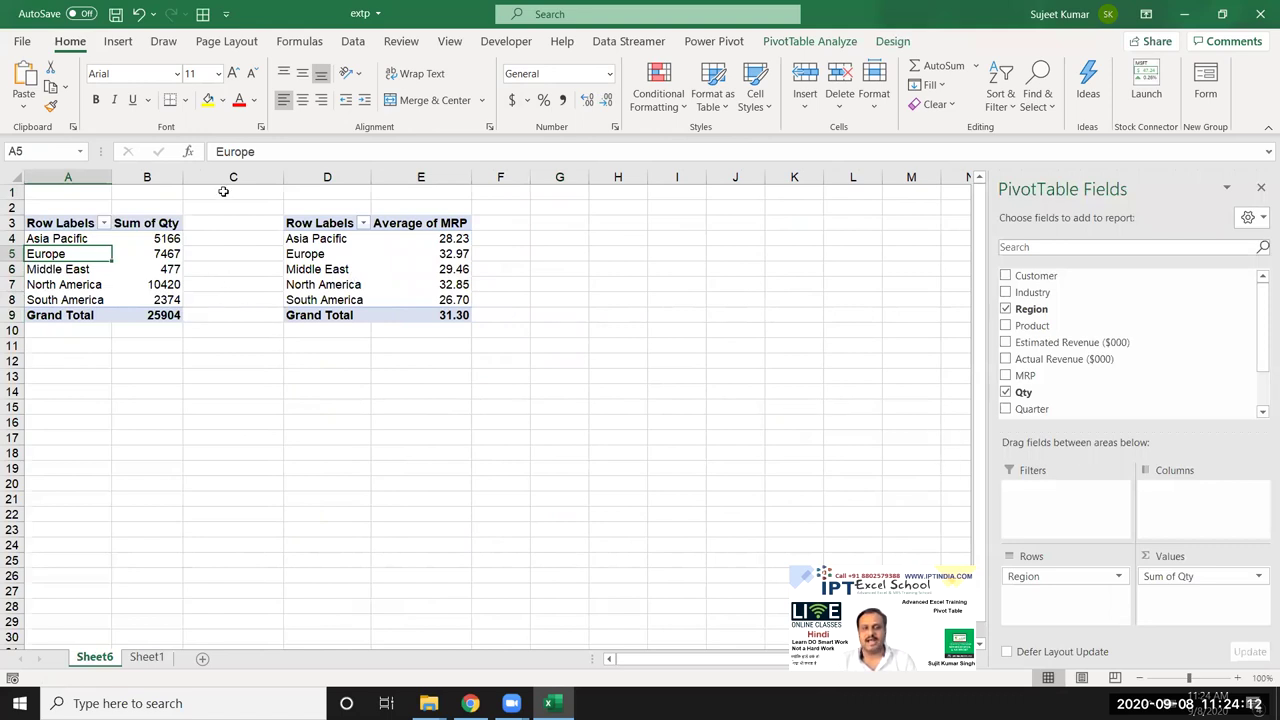
drag(230, 177, 338, 177)
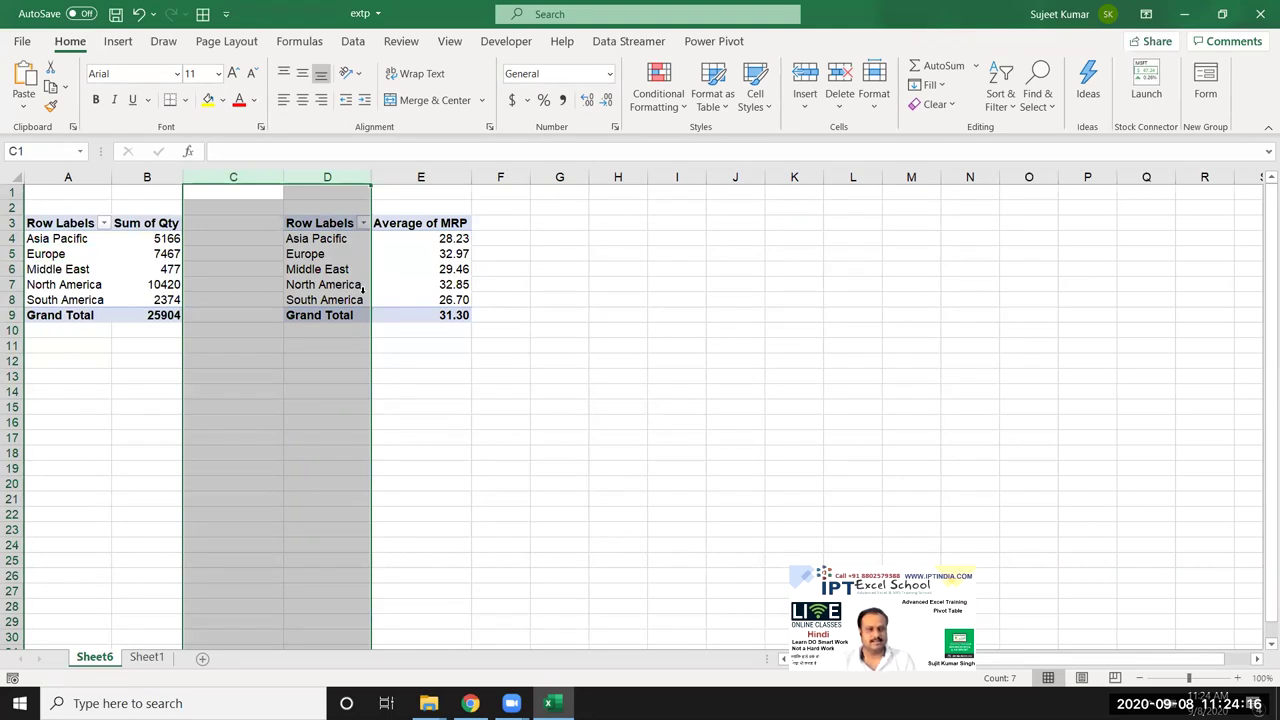
click(116, 268)
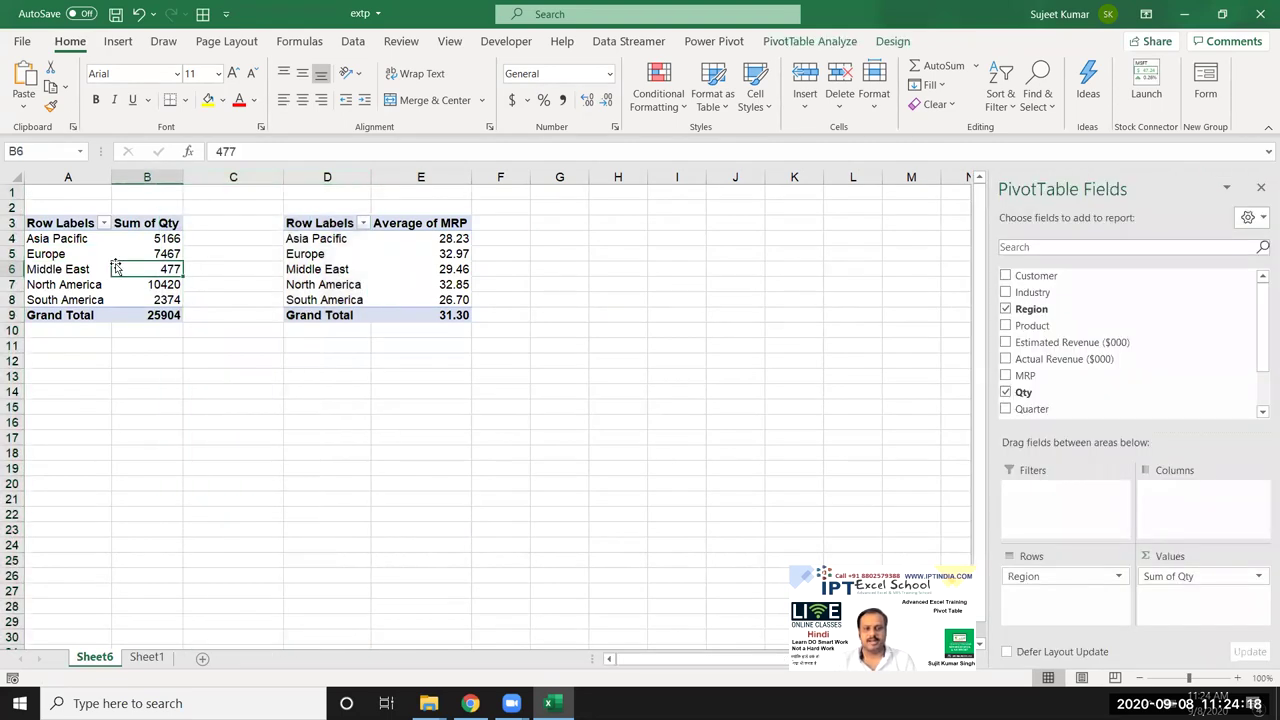
click(355, 285)
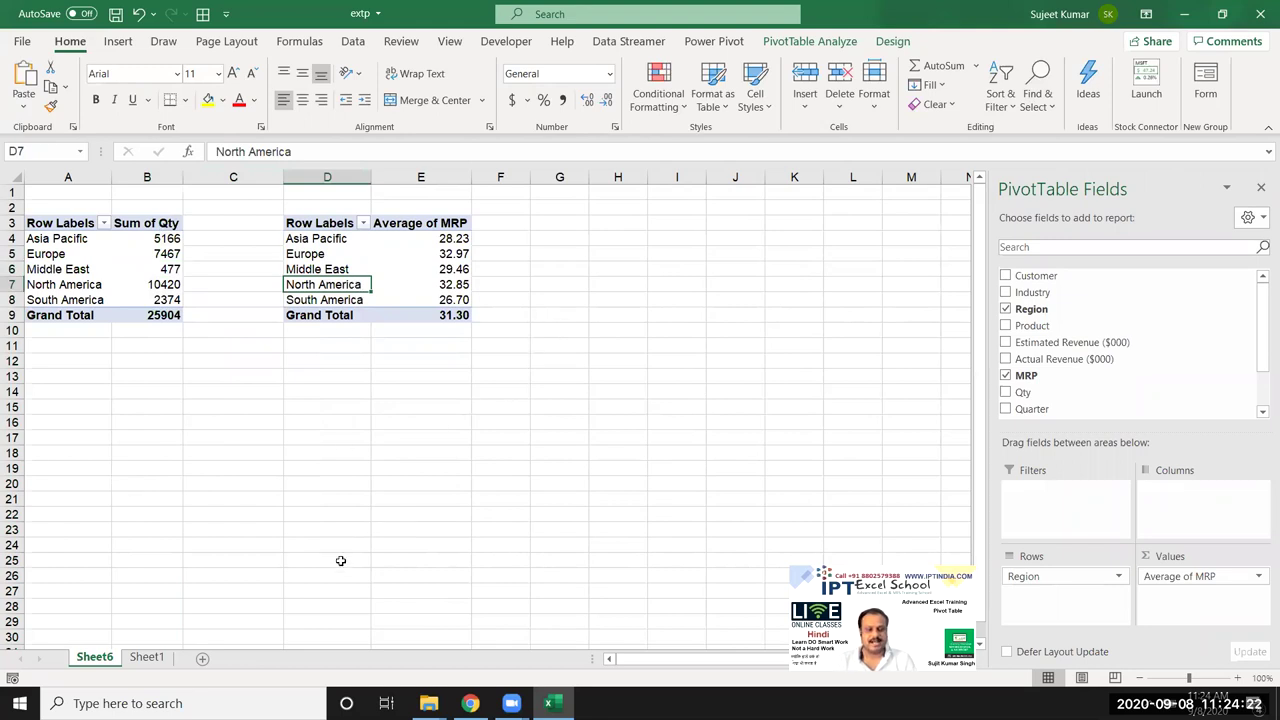
click(146, 657)
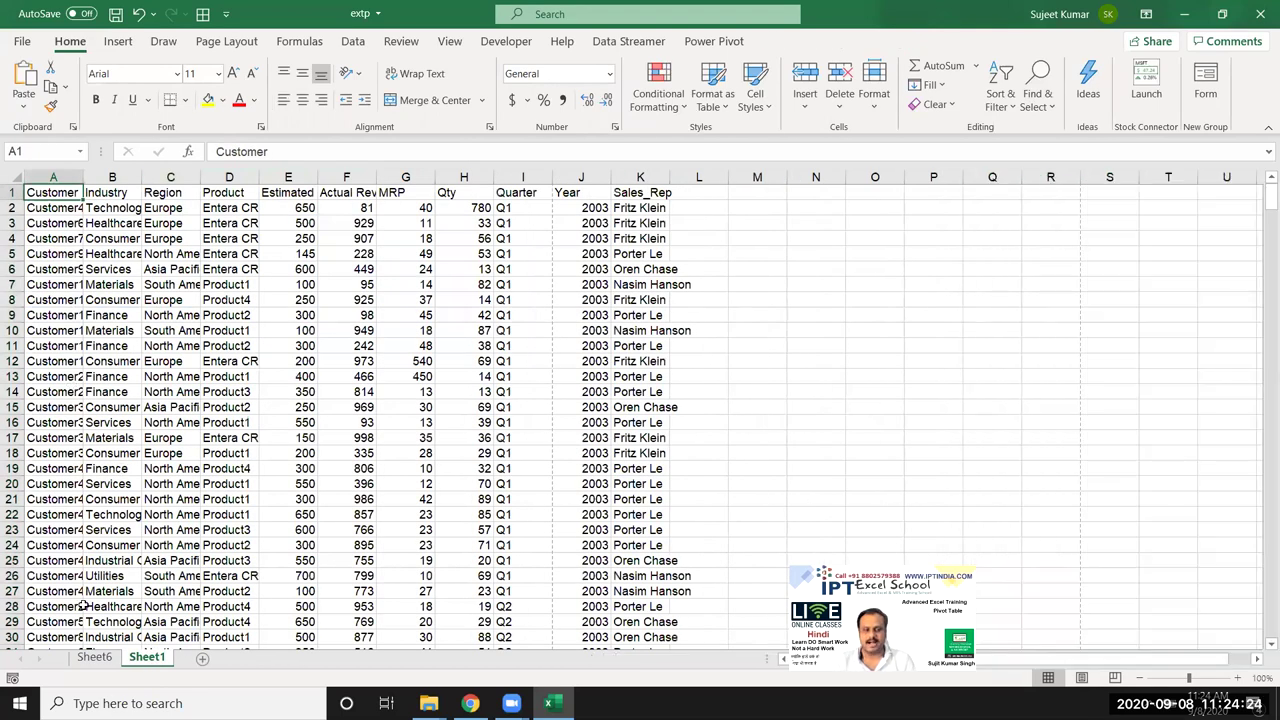
click(100, 658)
- Copy the Average of MRP pivot at D3:E9 and paste it at H3
drag(315, 228, 415, 317)
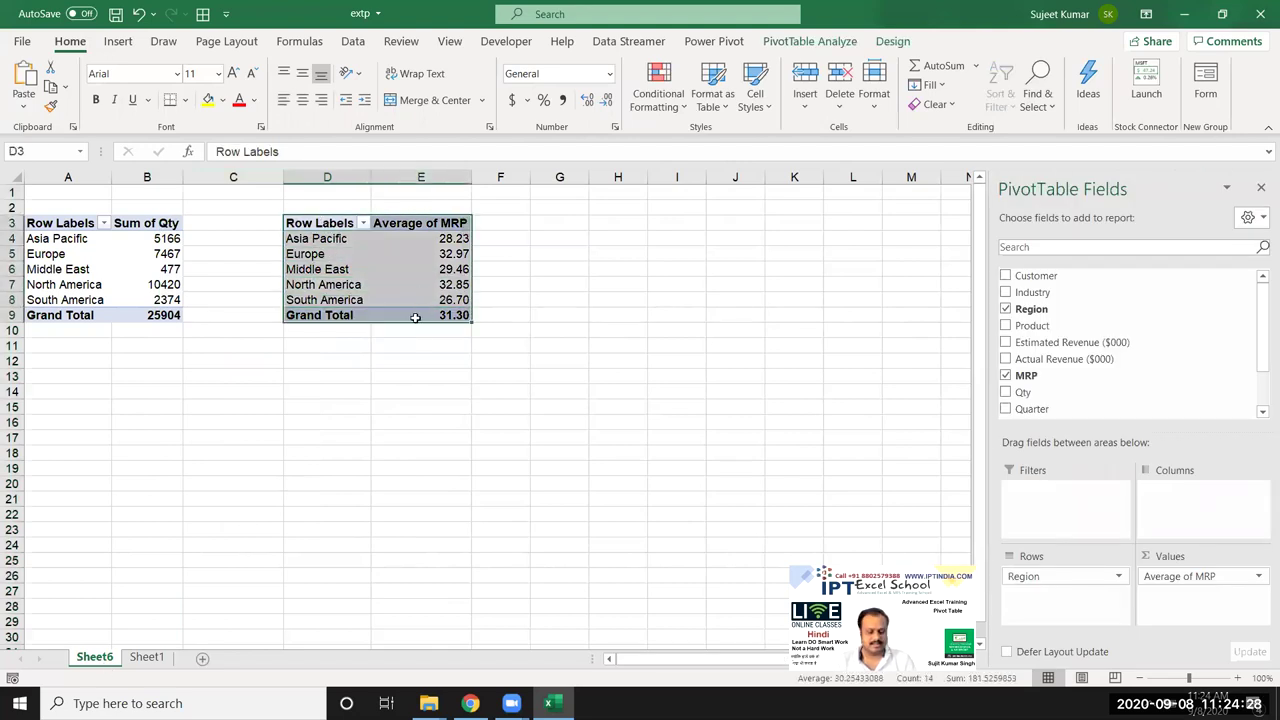
key(ctrl+c)
click(607, 229)
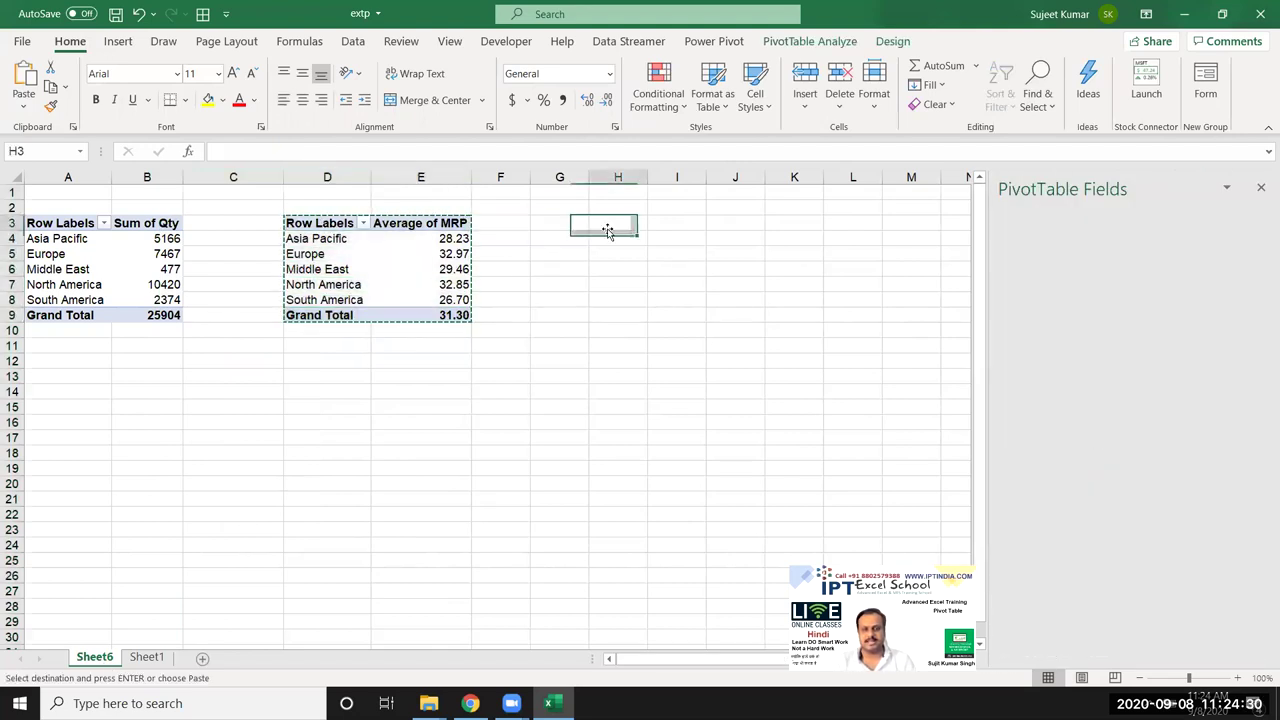
key(ctrl+v)
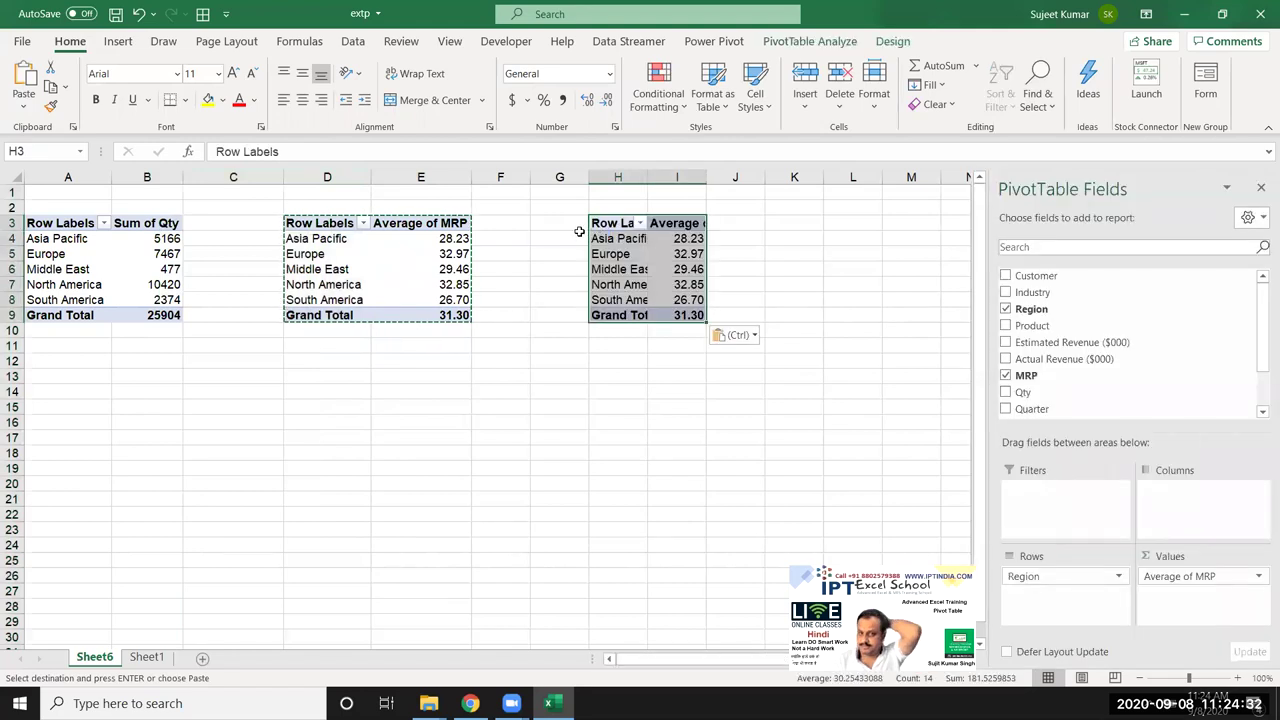
mouse_move(1032, 409)
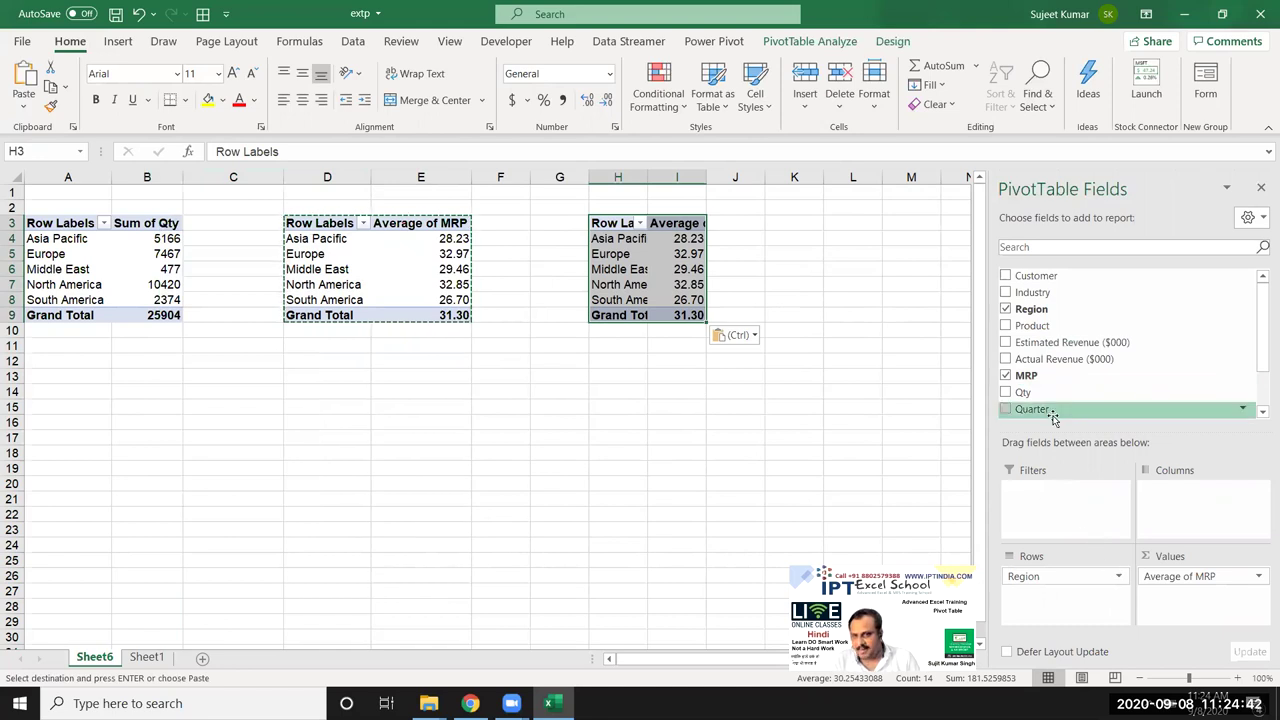
- Replace Average of MRP with Sum of Actual Revenue ($000) in the H3 pivot
drag(1180, 576, 1181, 392)
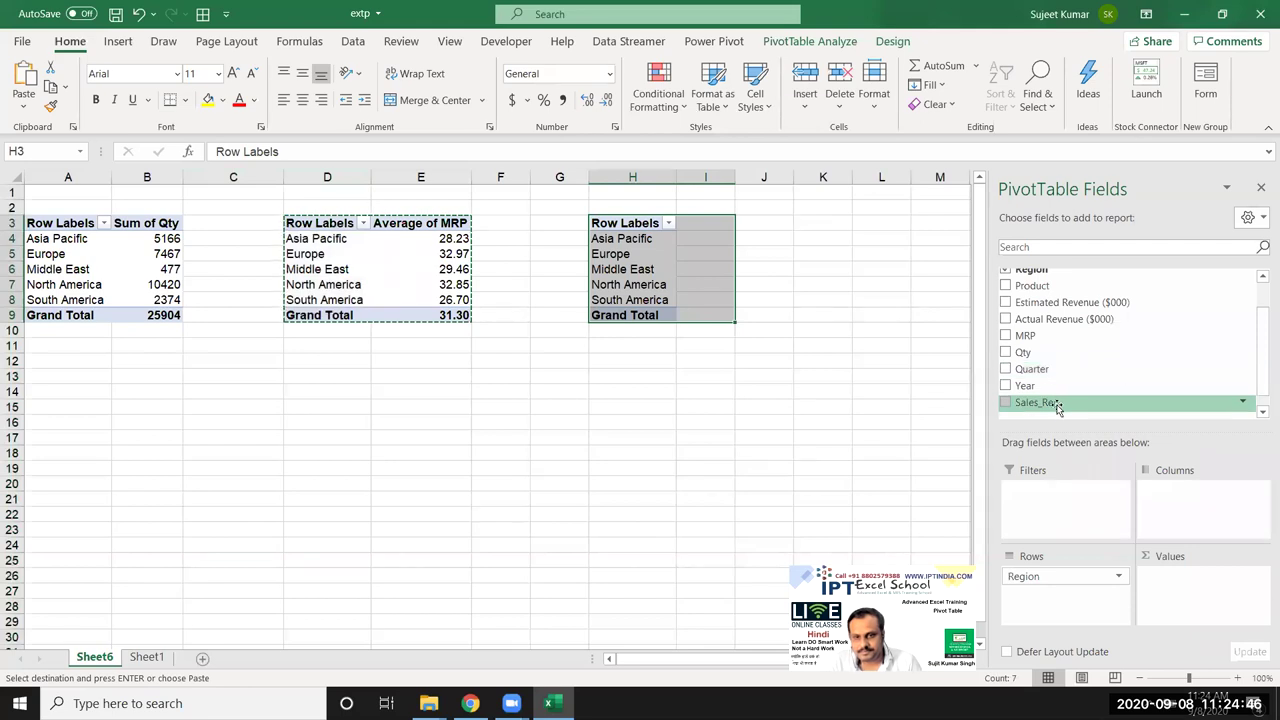
scroll(1086, 375, up, 2)
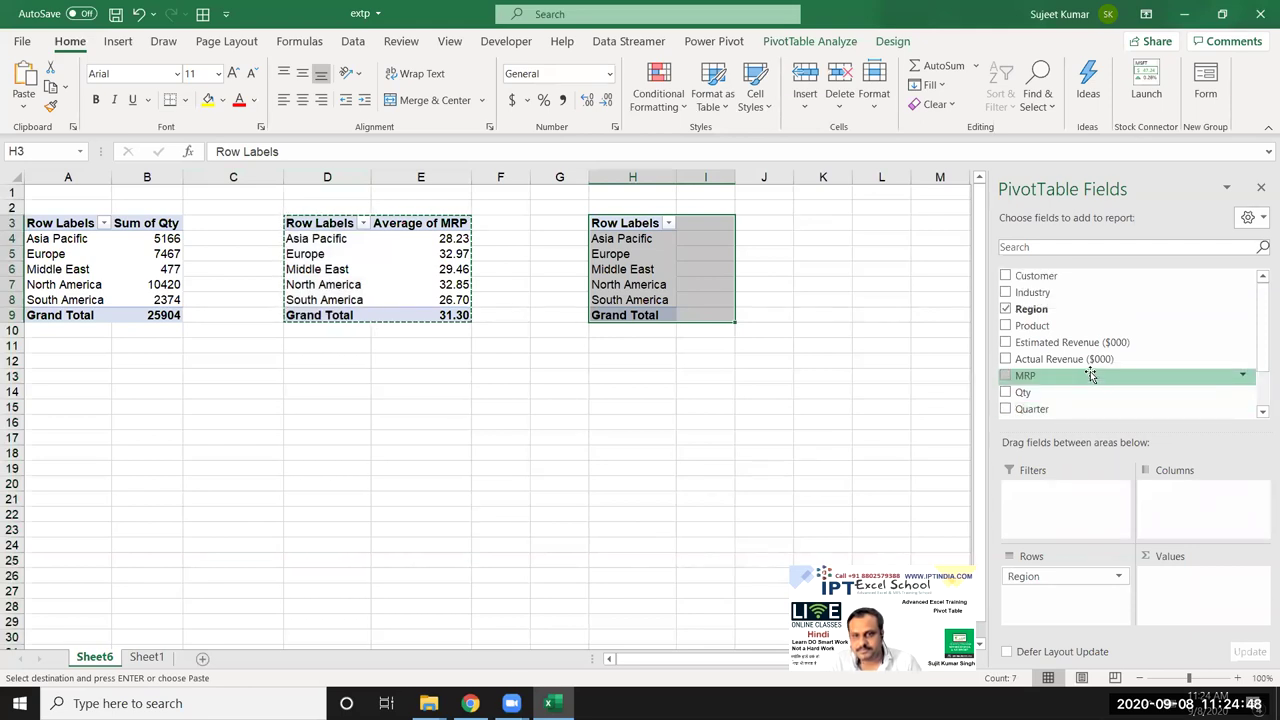
drag(1083, 366, 1200, 592)
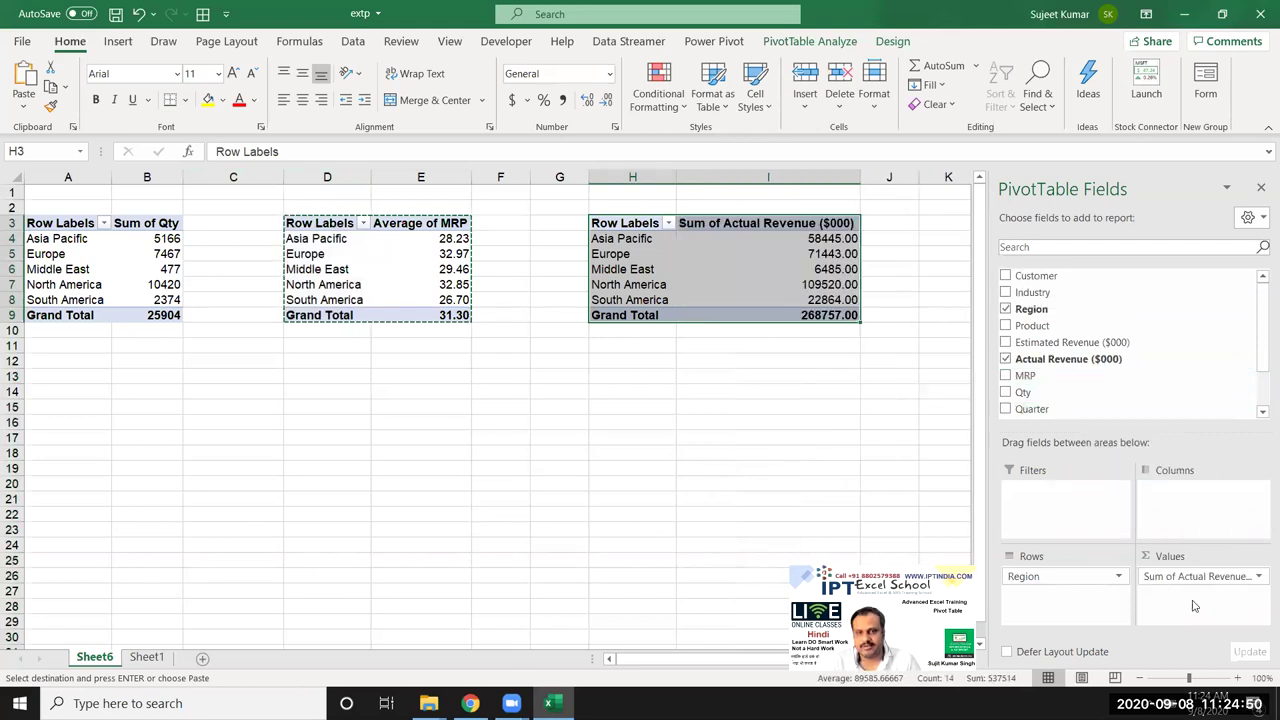
click(805, 393)
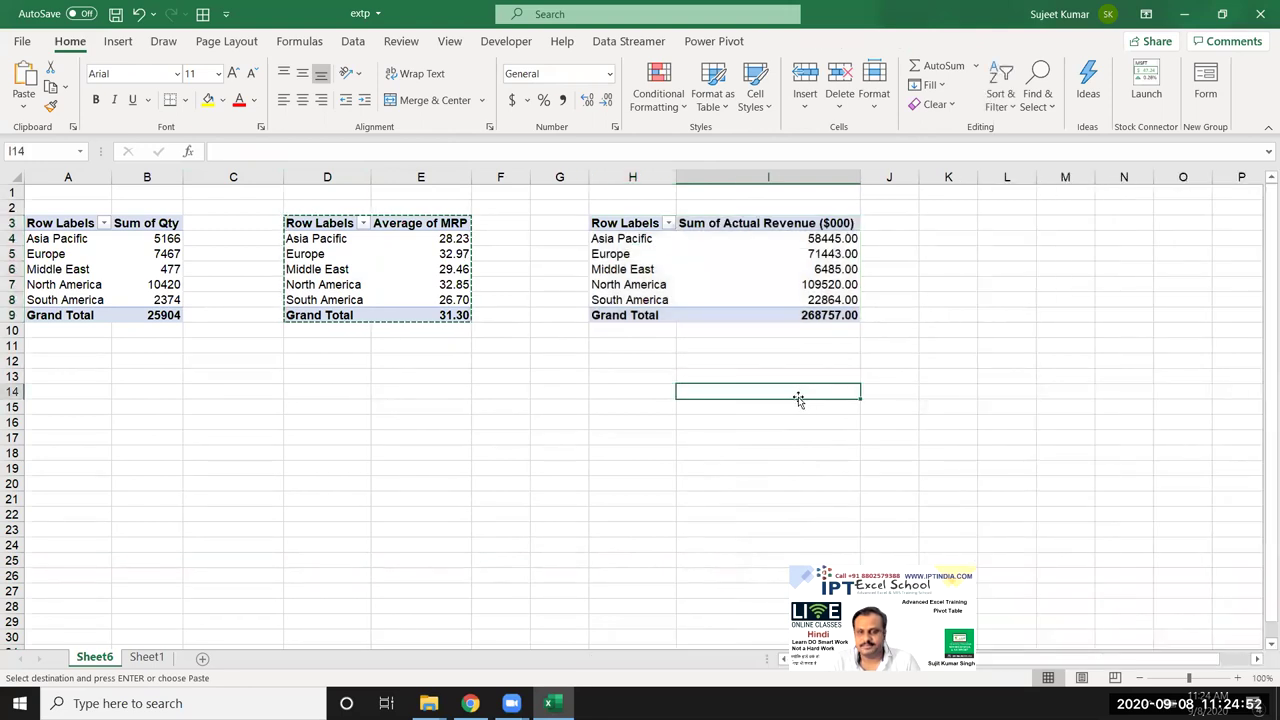
- Copy the revenue pivot H3:I9 and paste it at K3
drag(636, 232, 743, 314)
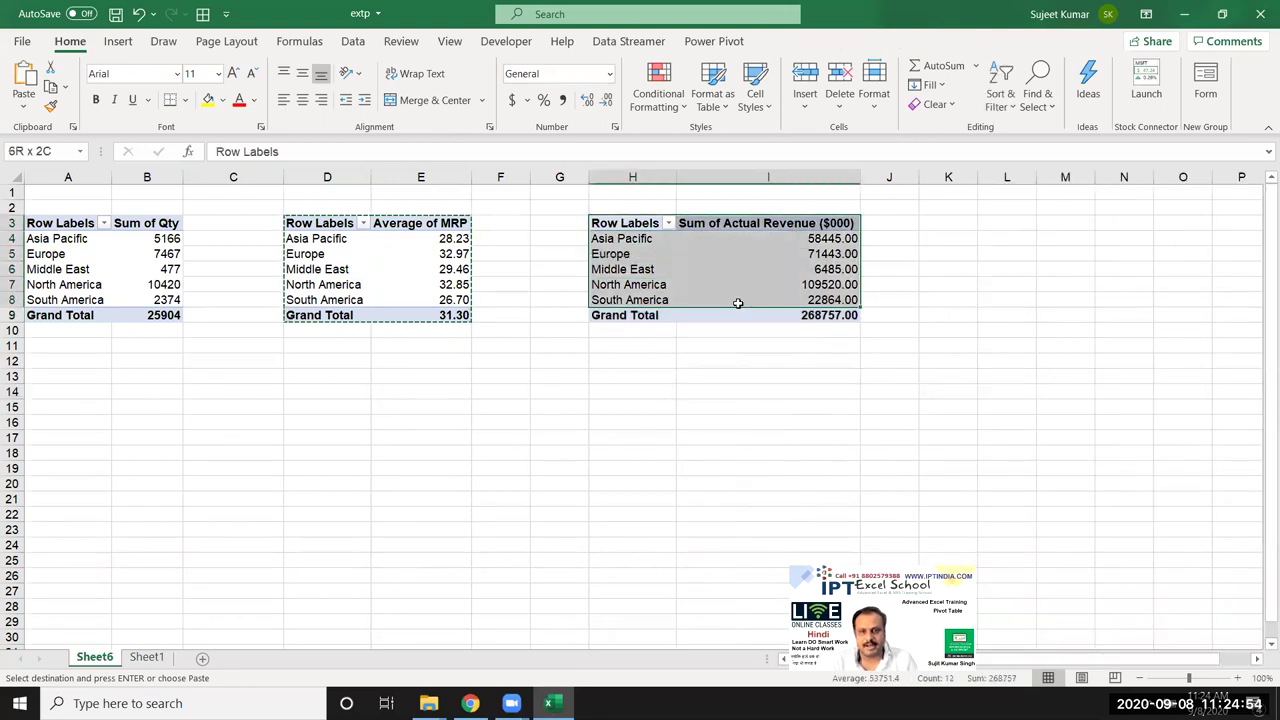
key(ctrl+c)
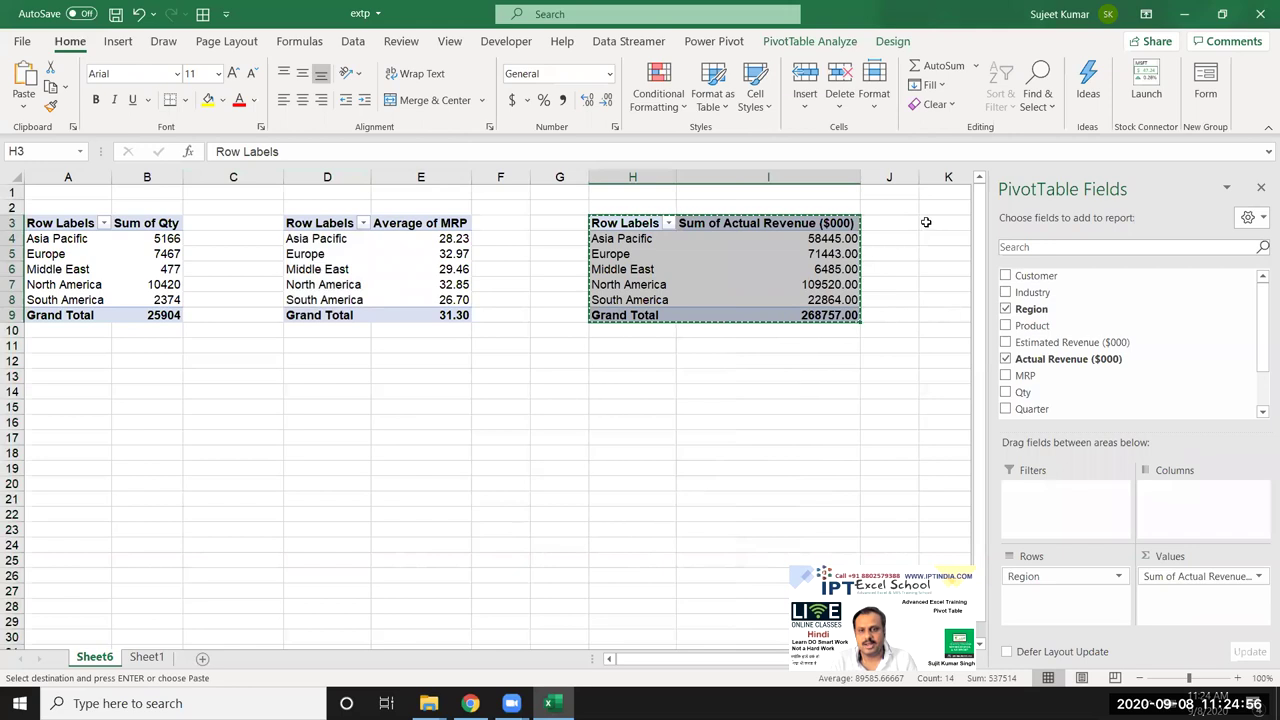
click(922, 226)
key(ctrl+v)
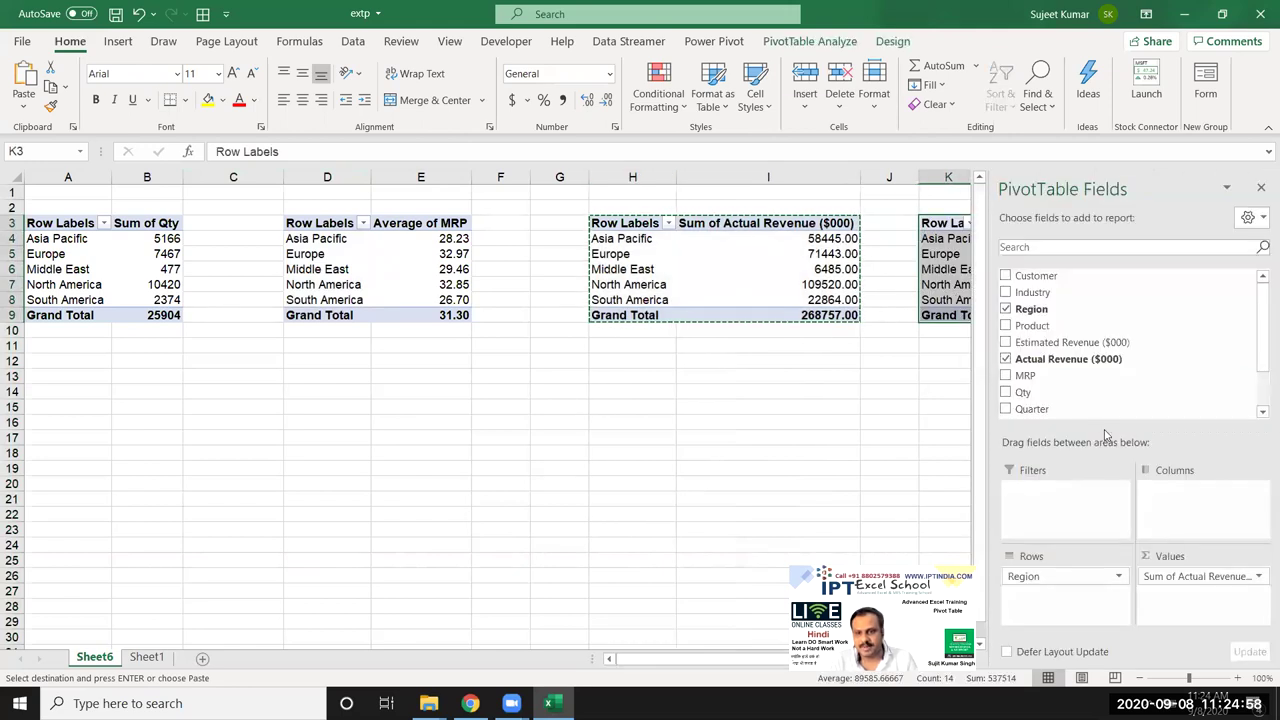
- In the K3 pivot, swap Actual Revenue for Sum of Qty and put Year across the columns
drag(1160, 585, 1130, 410)
drag(1022, 355, 1170, 585)
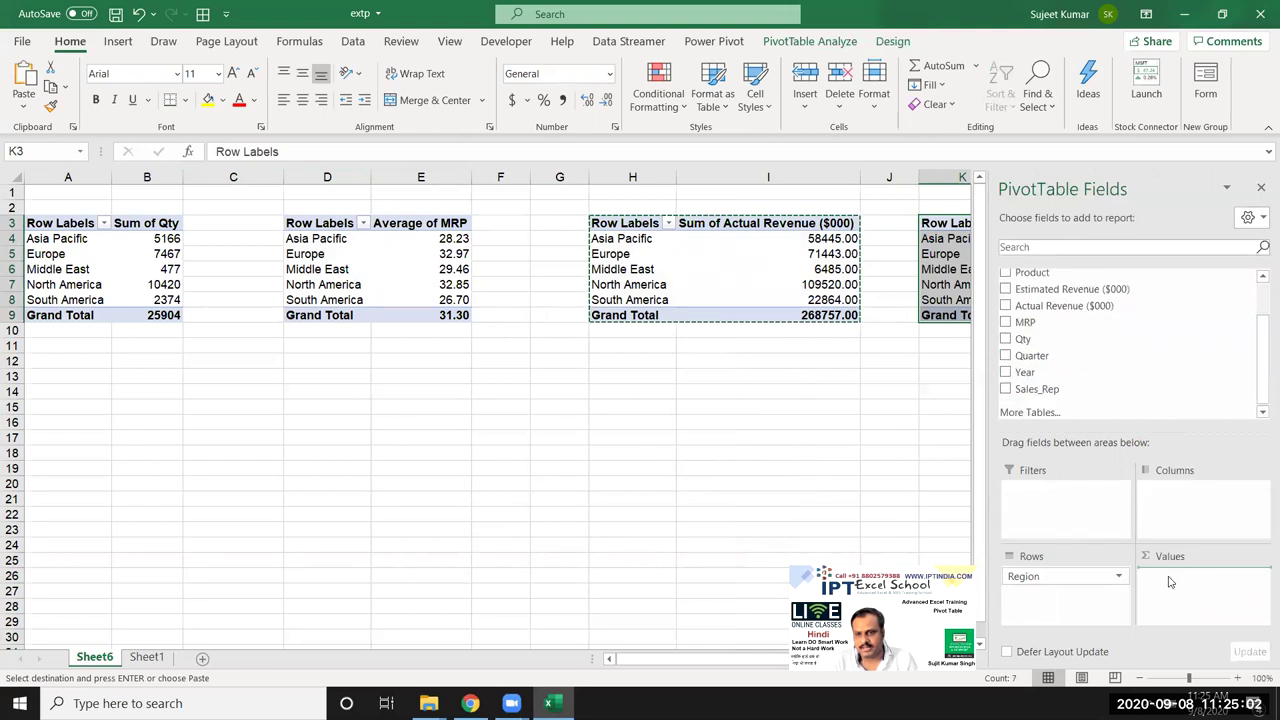
drag(1020, 378, 1188, 514)
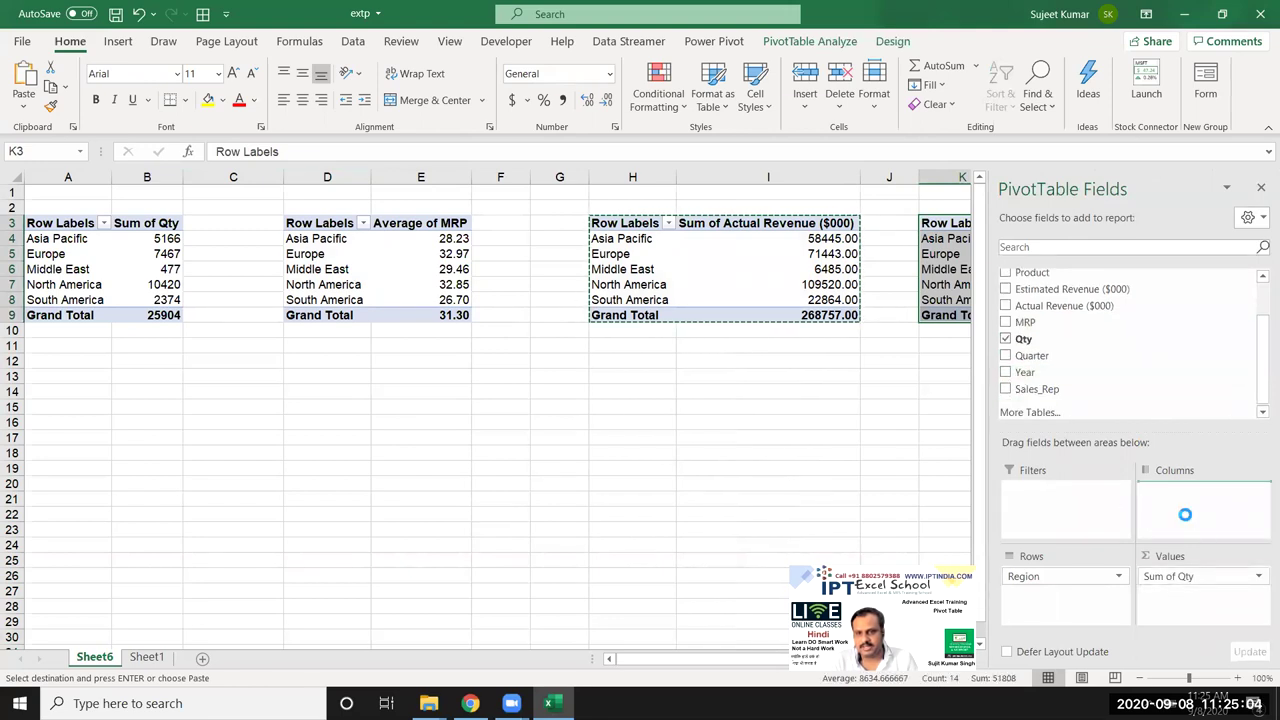
click(893, 422)
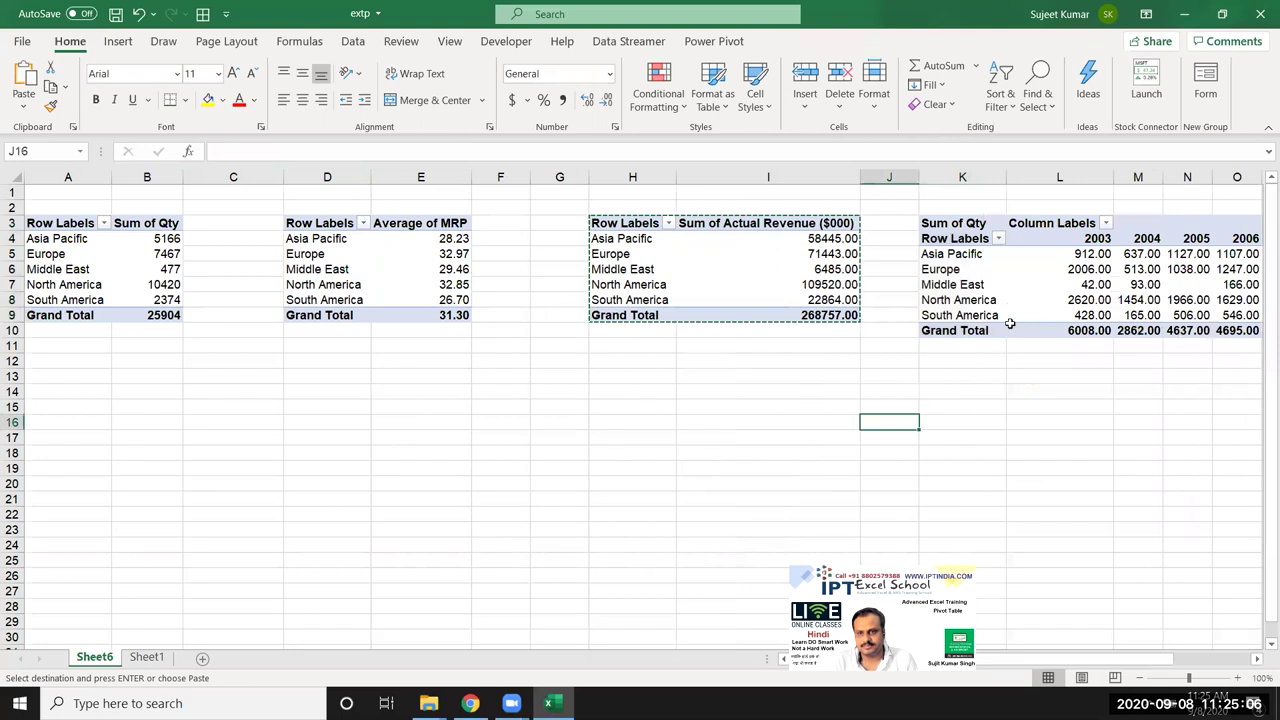
- Click away from the pivots and move to the Row Labels header in A3
click(1010, 303)
click(768, 437)
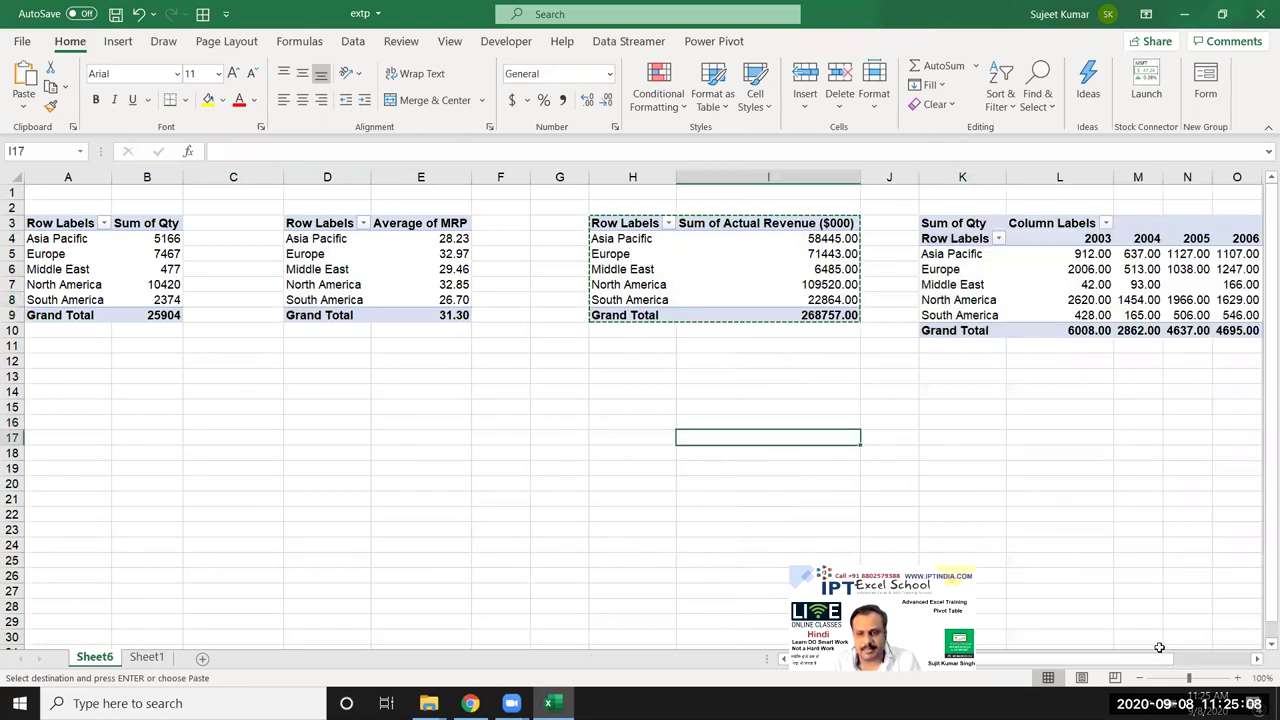
mouse_move(1130, 660)
mouse_down()
mouse_move(1257, 662)
mouse_move(602, 605)
mouse_up()
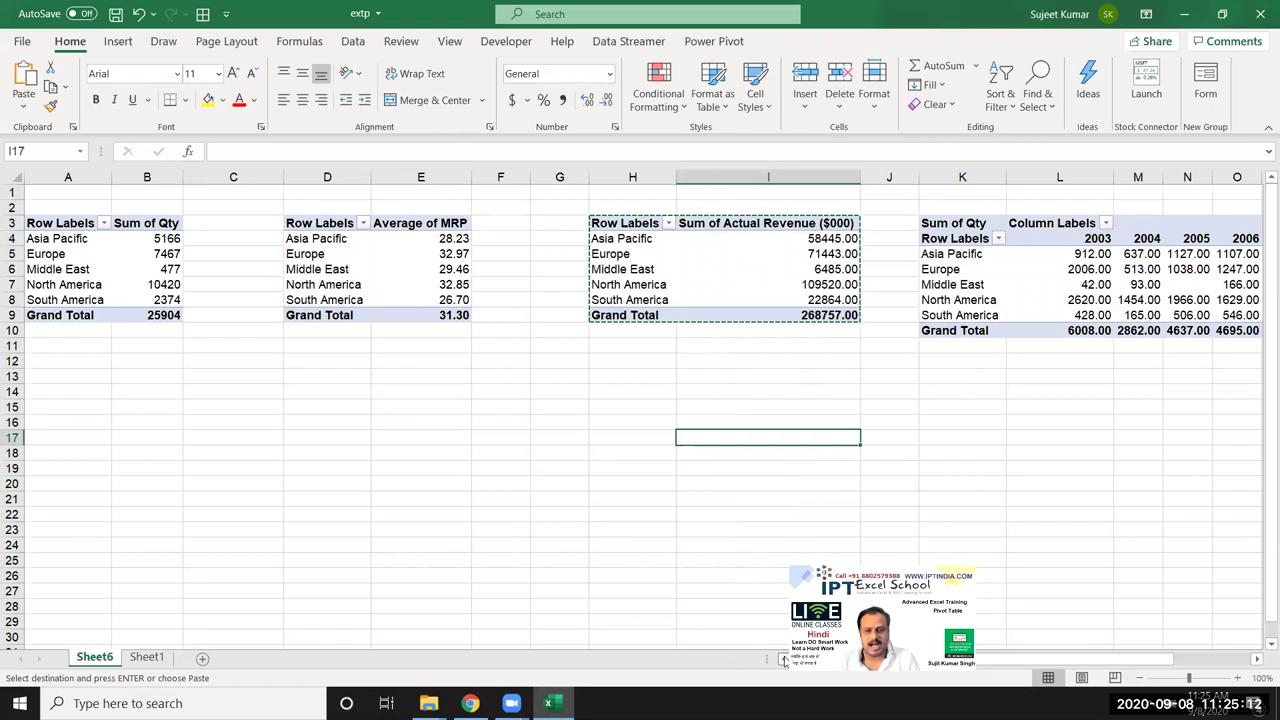
click(208, 418)
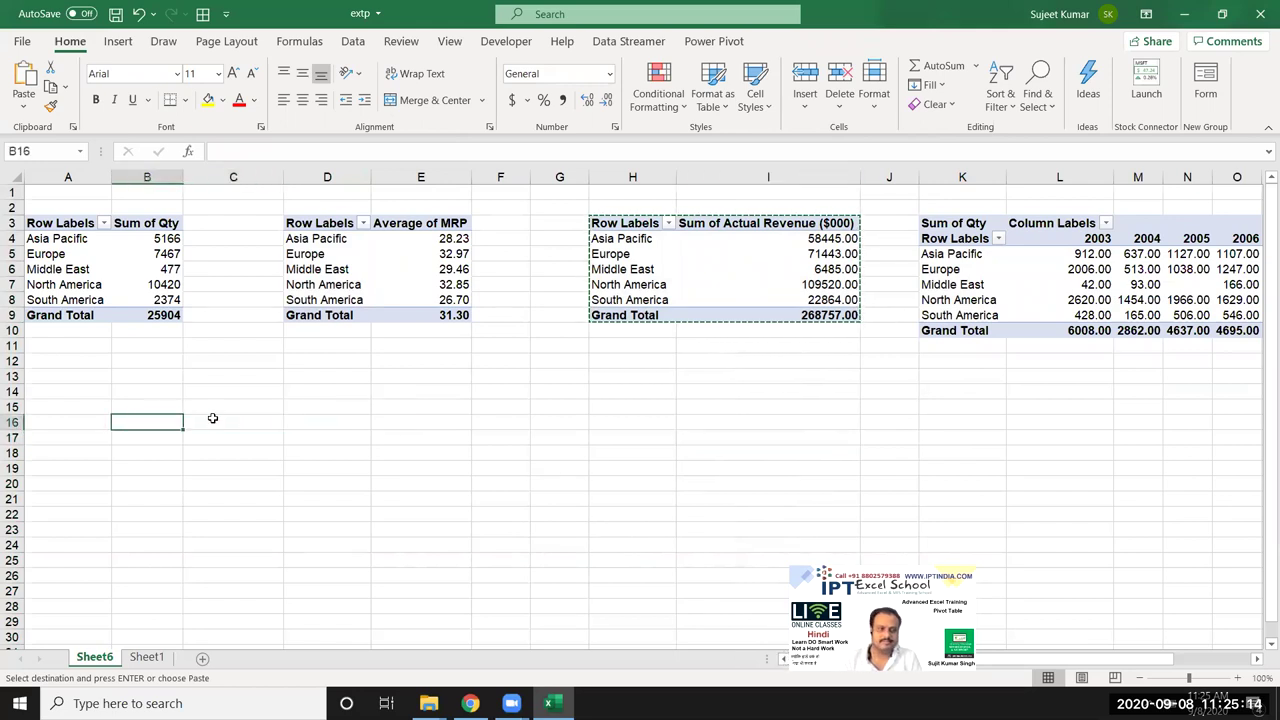
key(Left)
key(Left)
key(Up)
key(Up)
key(Up)
key(Up)
key(Up)
key(Up)
key(Up)
key(Up)
key(Up)
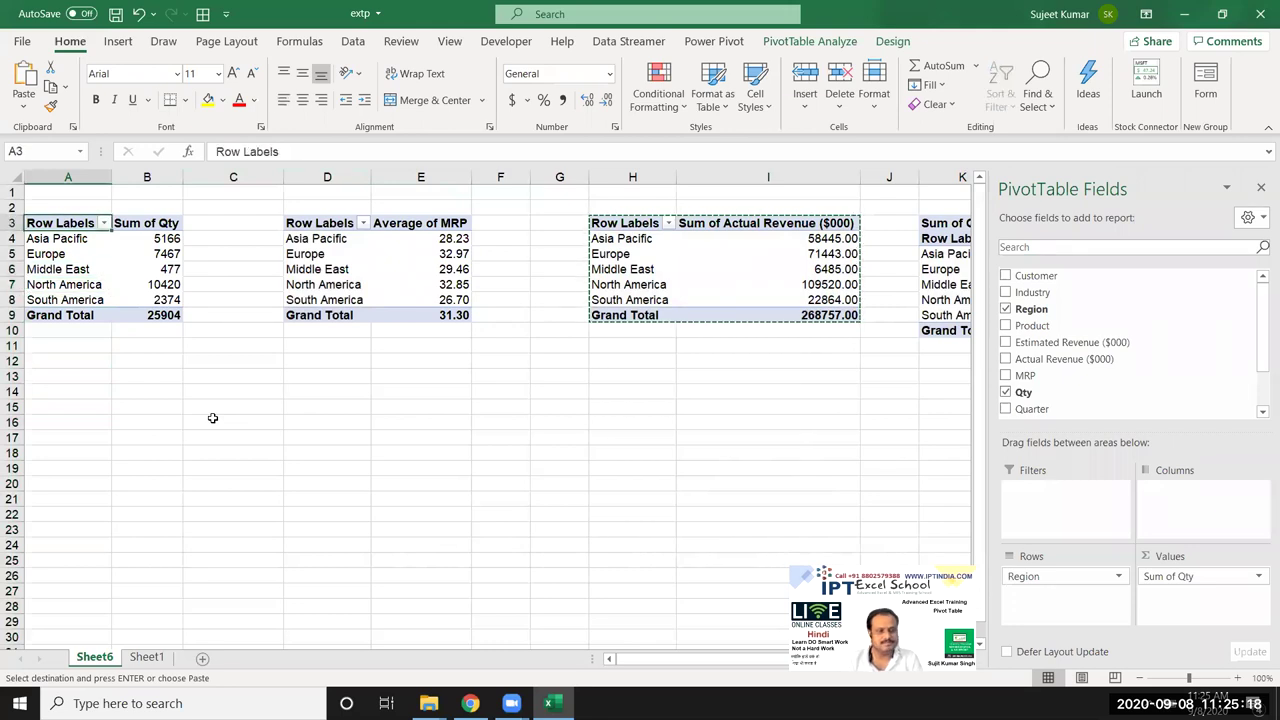
- Rename the first pivot's headers to Region (A3) and Total Qty (B3)
text(Rio)
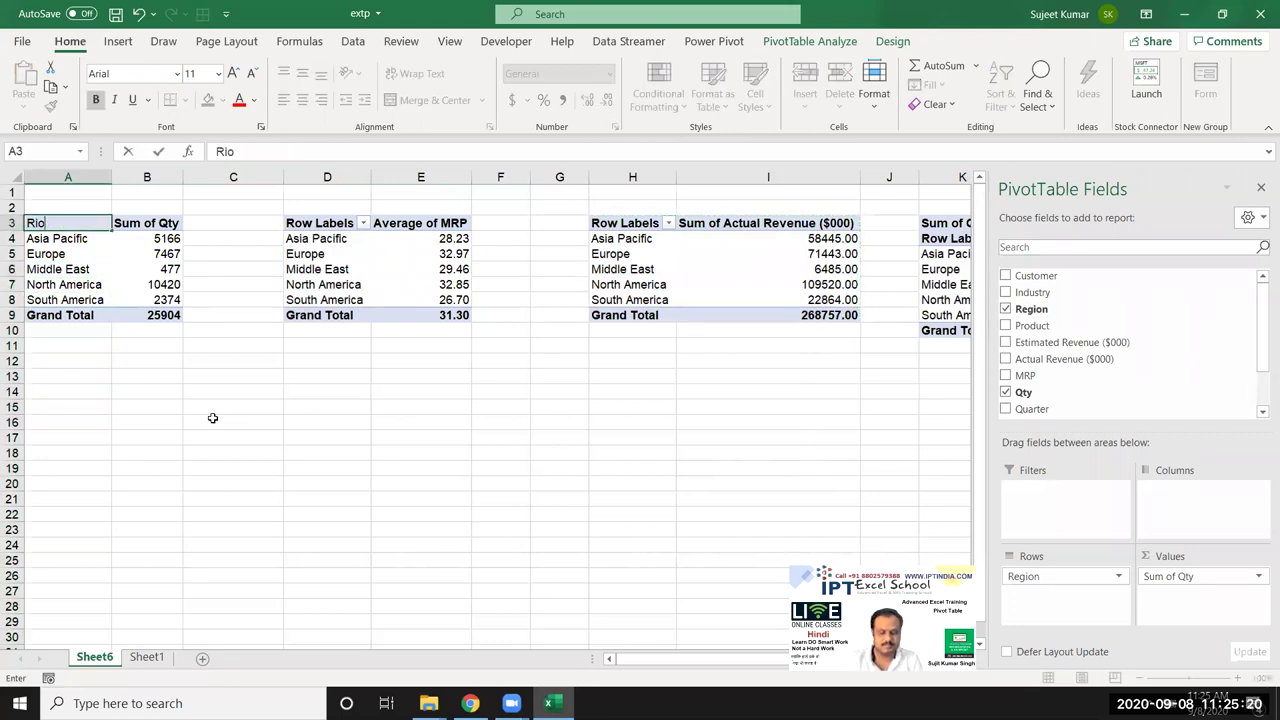
key(BackSpace)
key(BackSpace)
text(egion)
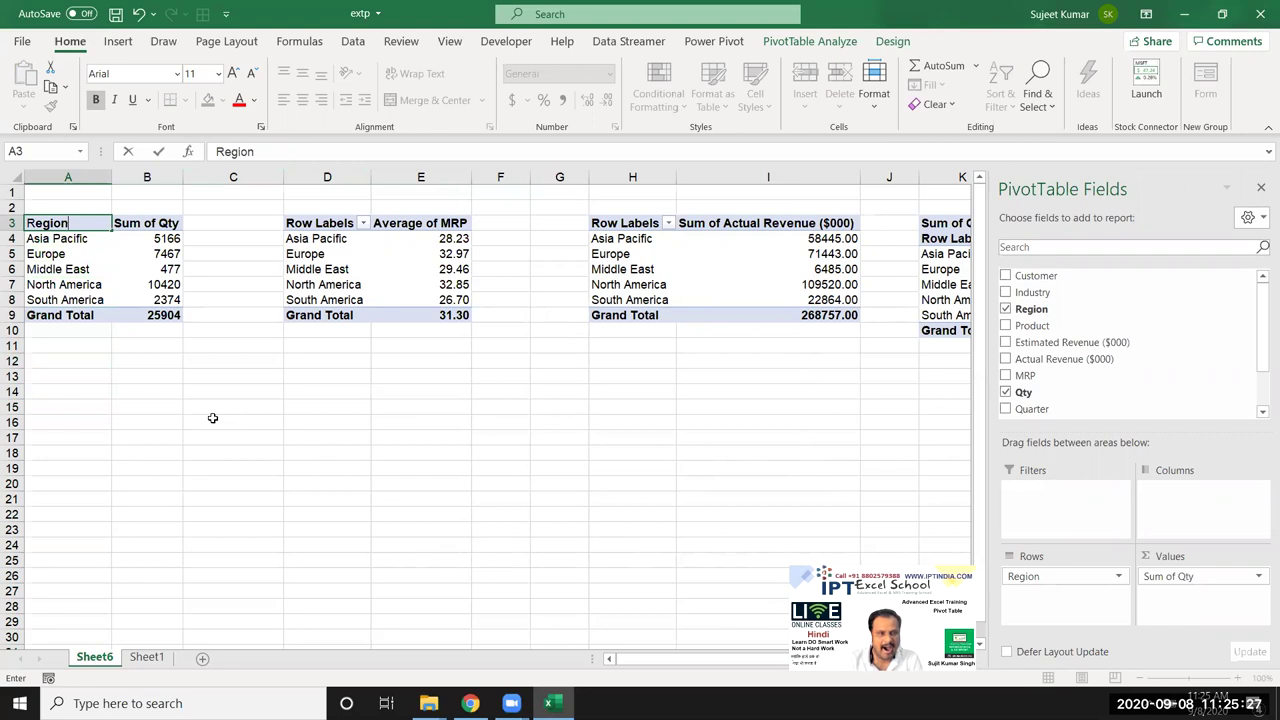
key(Return)
key(Up)
key(Right)
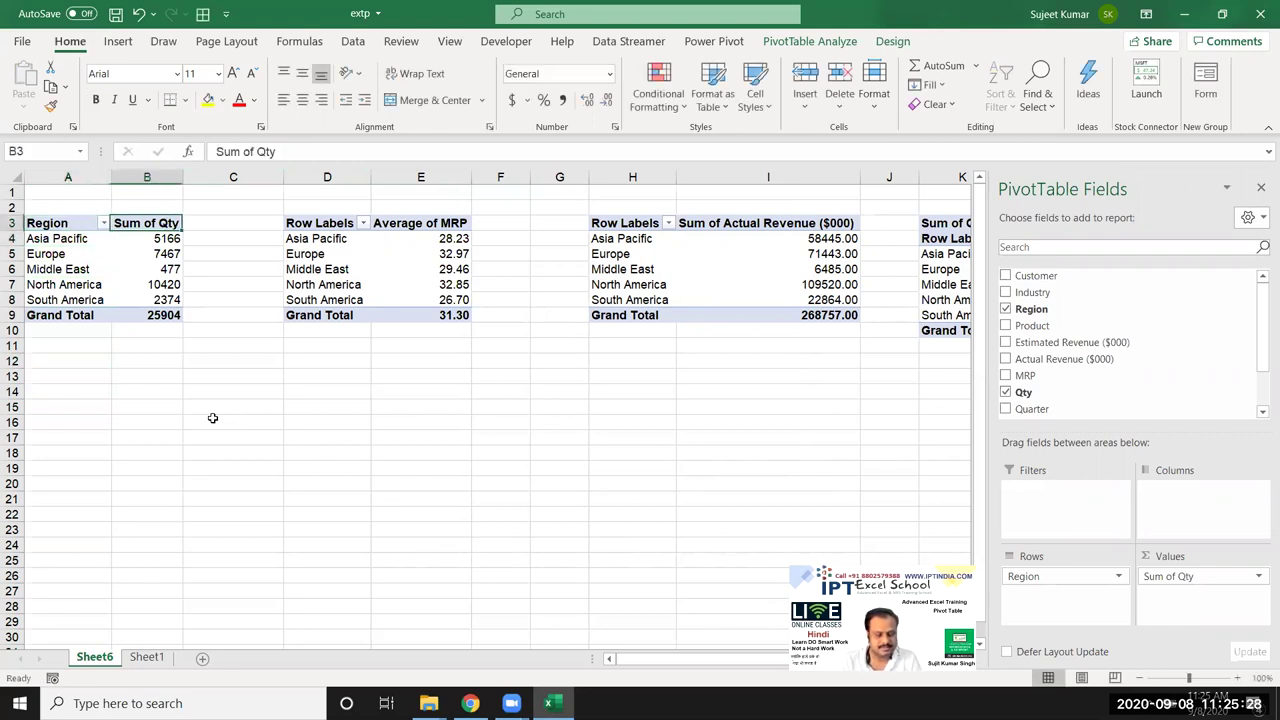
text(Total Q)
key(Right)
key(Right)
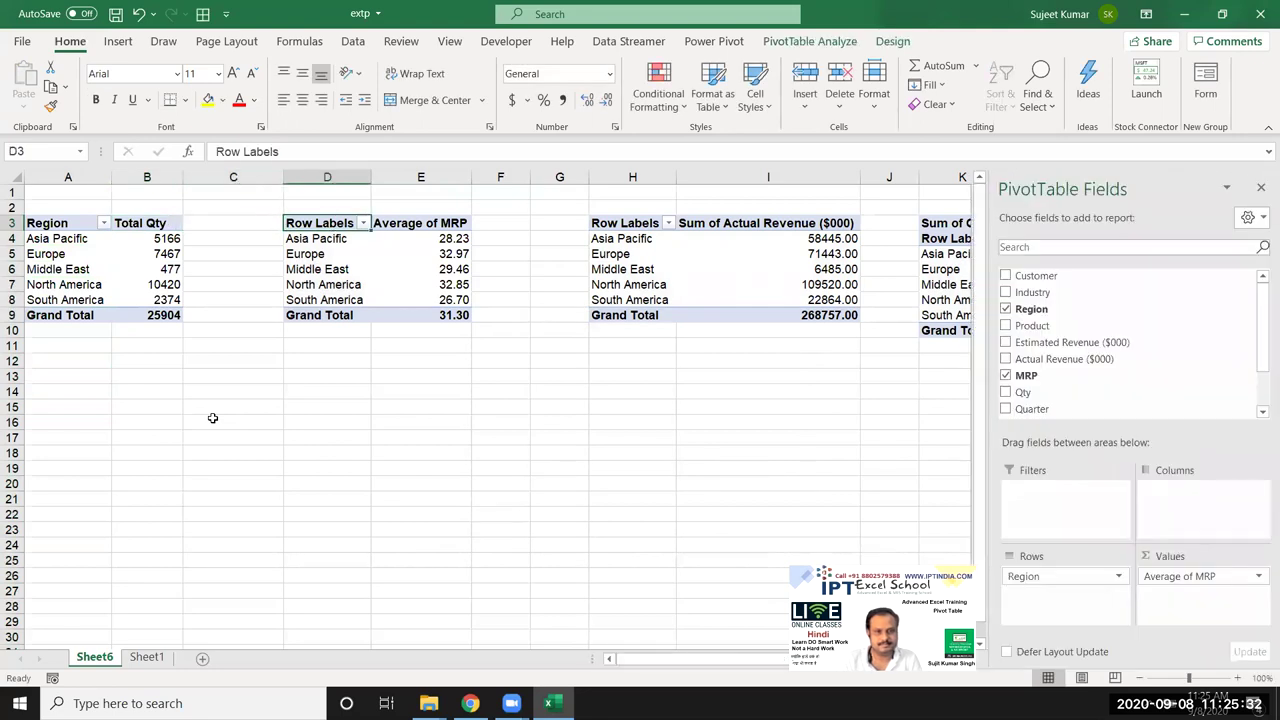
- Rename the MRP pivot's headers to Region (D3) and Avg MRP (E3)
text(R)
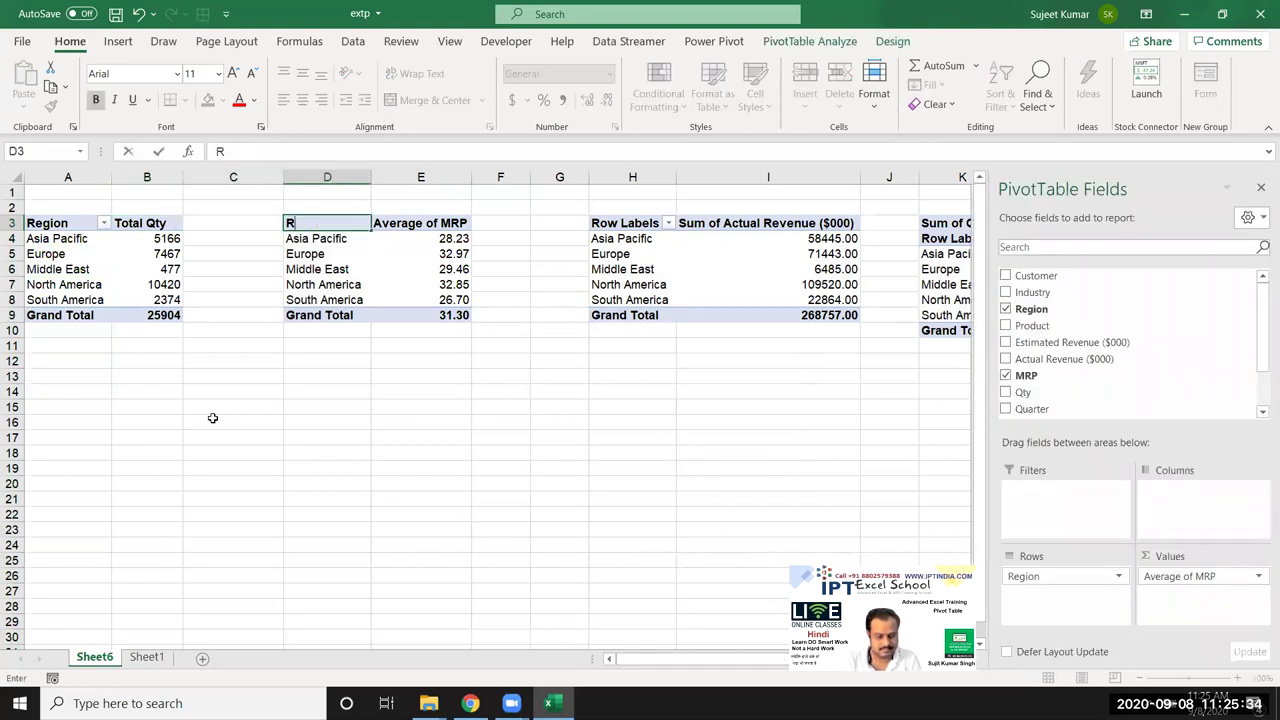
text(egion)
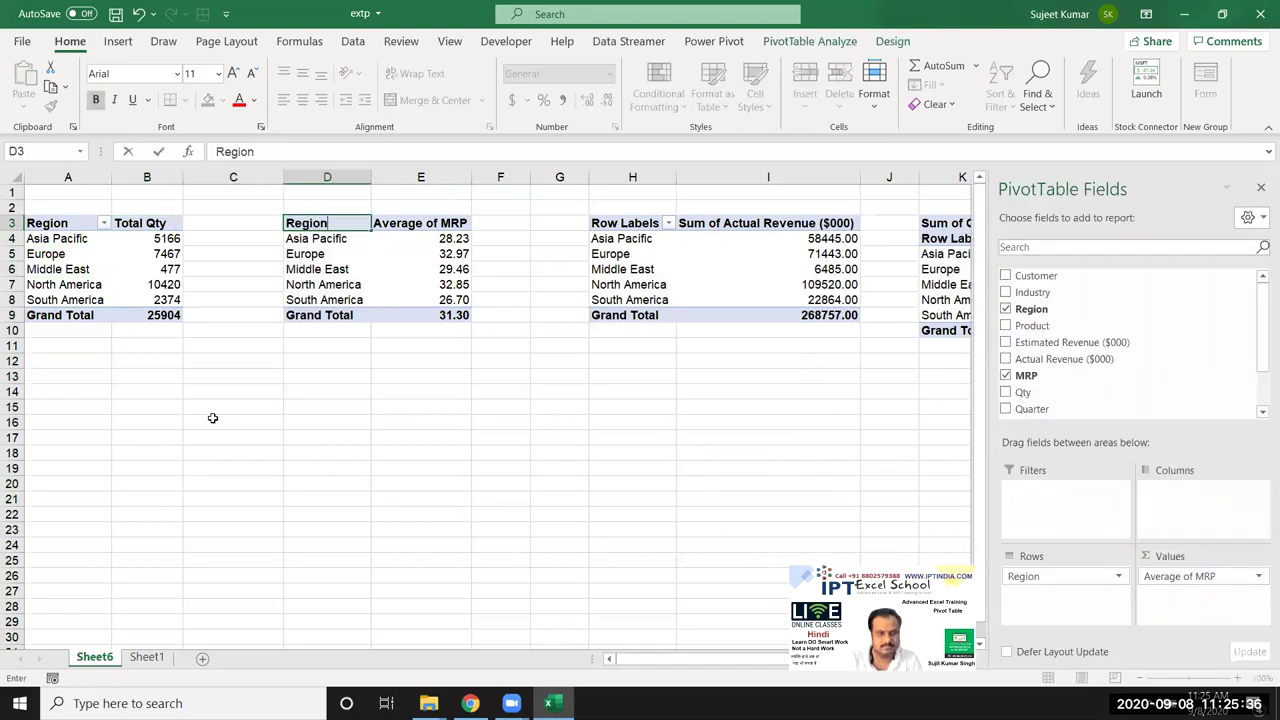
key(Right)
text(MRP)
key(Return)
key(Return)
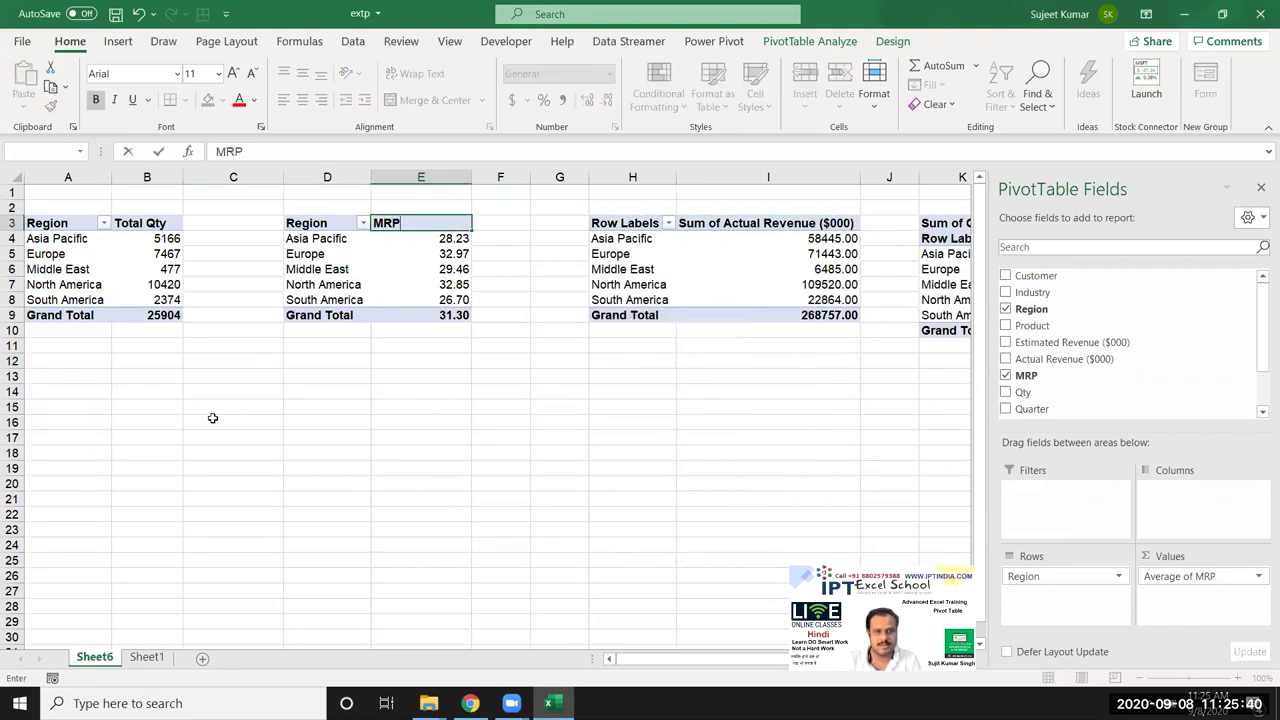
key(BackSpace)
key(BackSpace)
key(BackSpace)
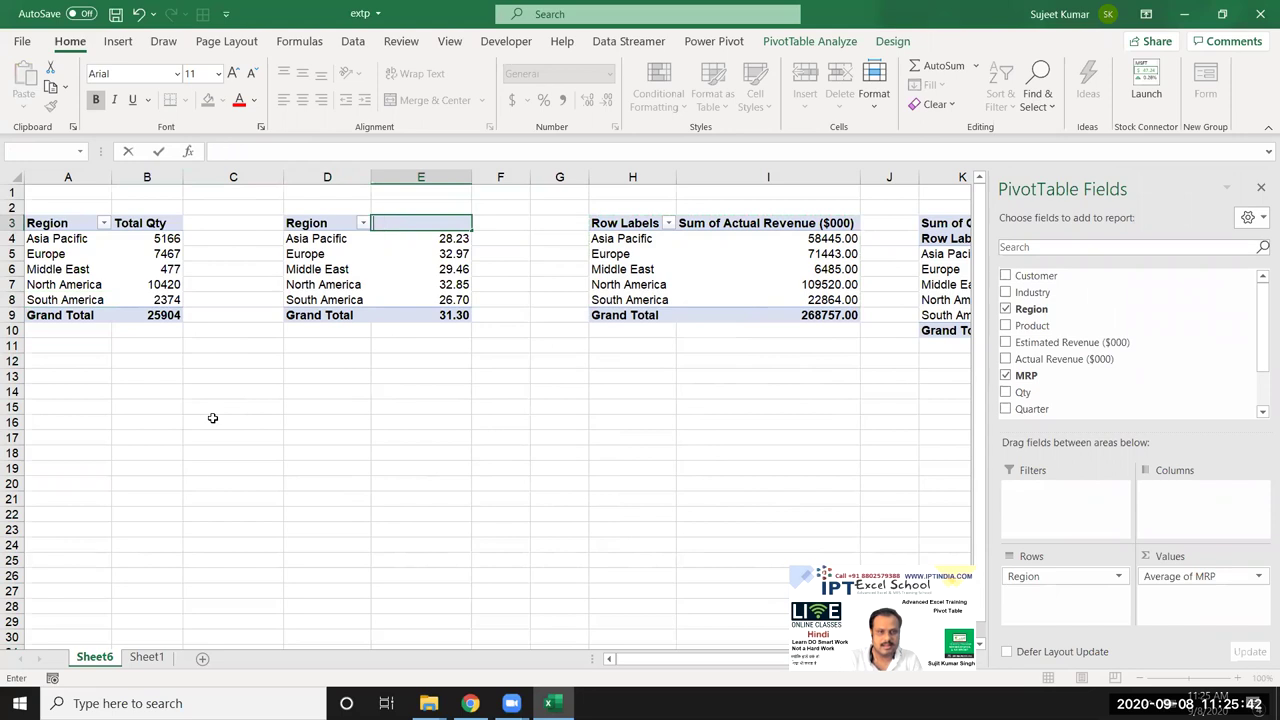
text(Avg MRP)
key(Return)
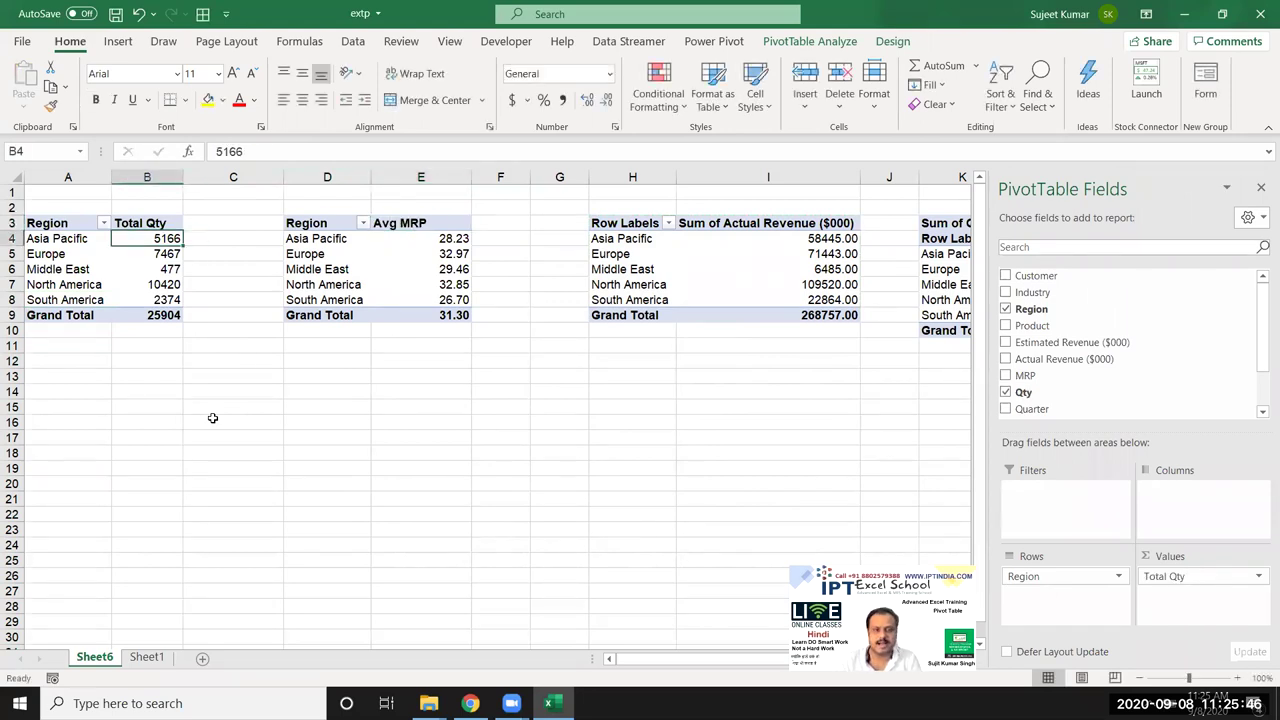
- Rename the revenue pivot's H3 header to Region and I3 to Act. Rev
key(Up)
key(Right)
key(Right)
key(Right)
key(Right)
key(Right)
key(Right)
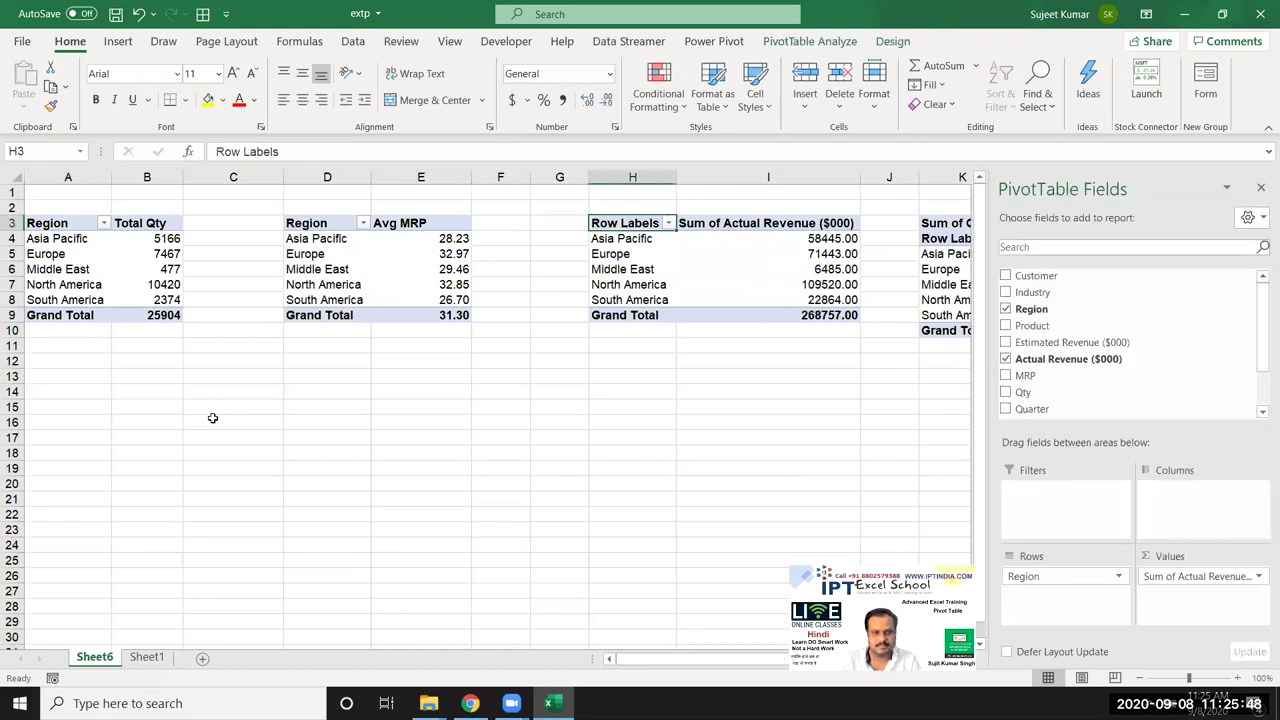
text(R)
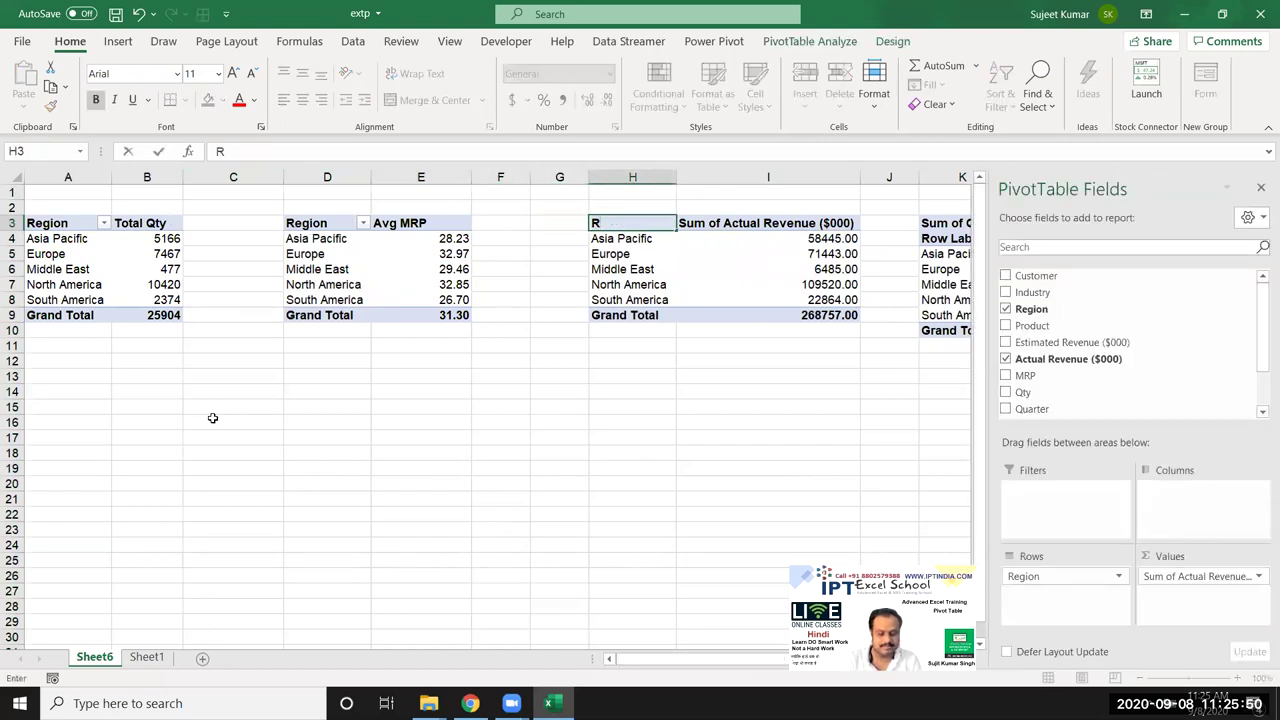
text(egion)
key(Return)
key(Up)
key(Right)
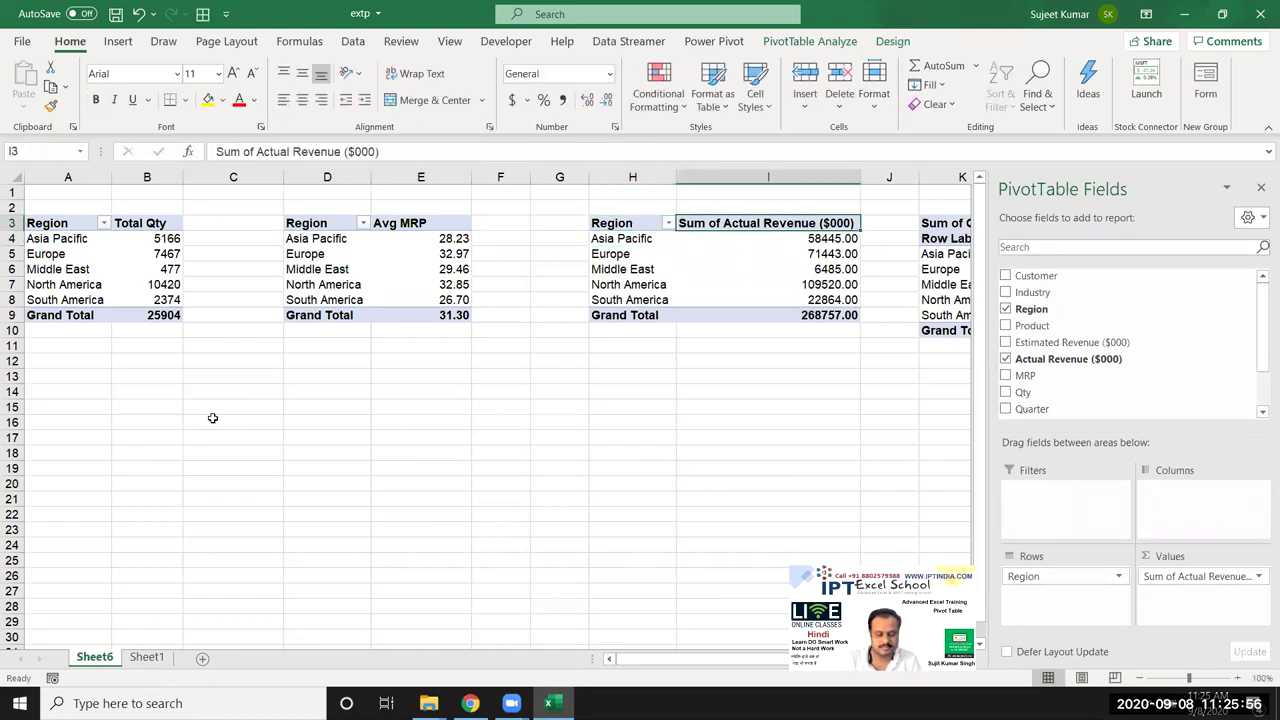
text(Act)
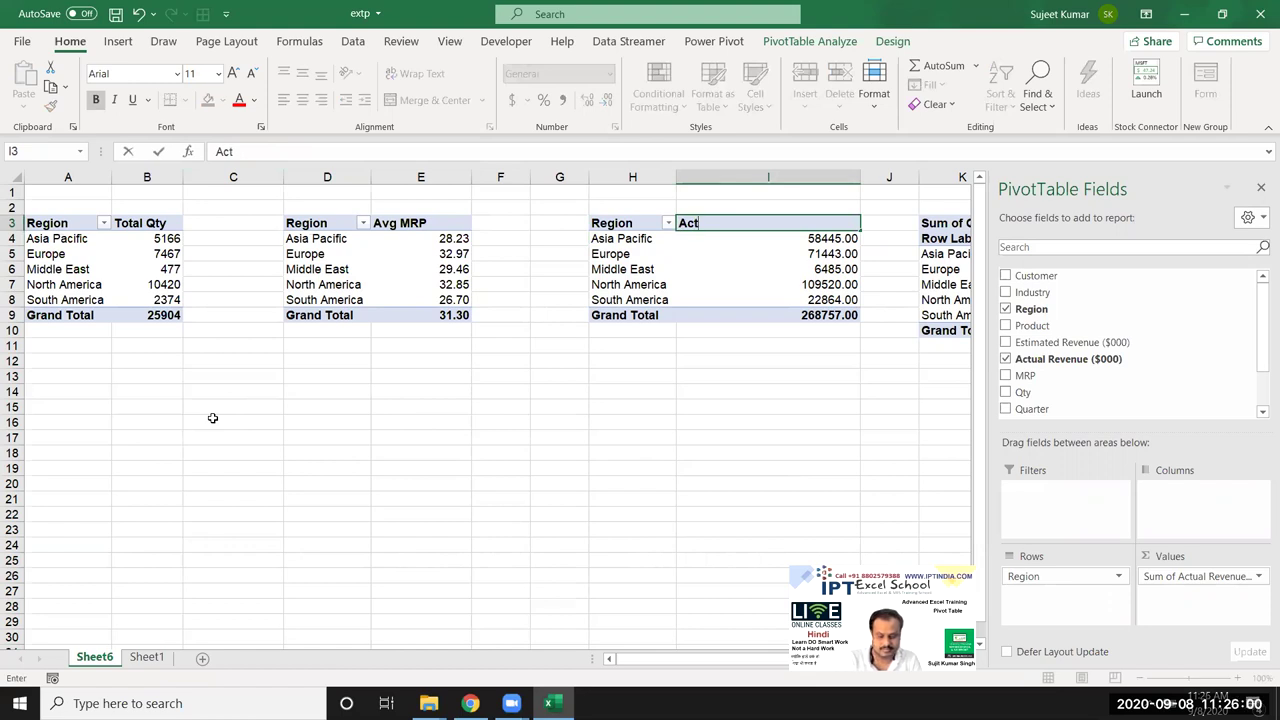
text(. Rev)
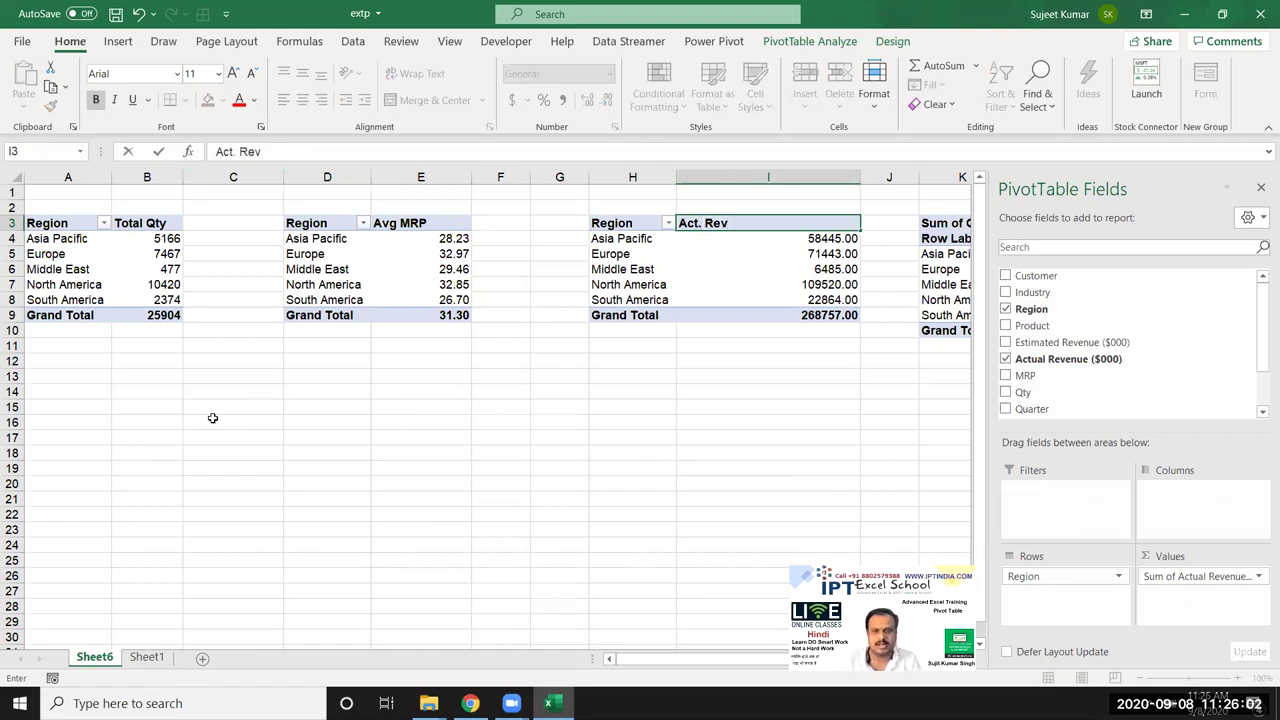
key(Tab)
key(Down)
key(Right)
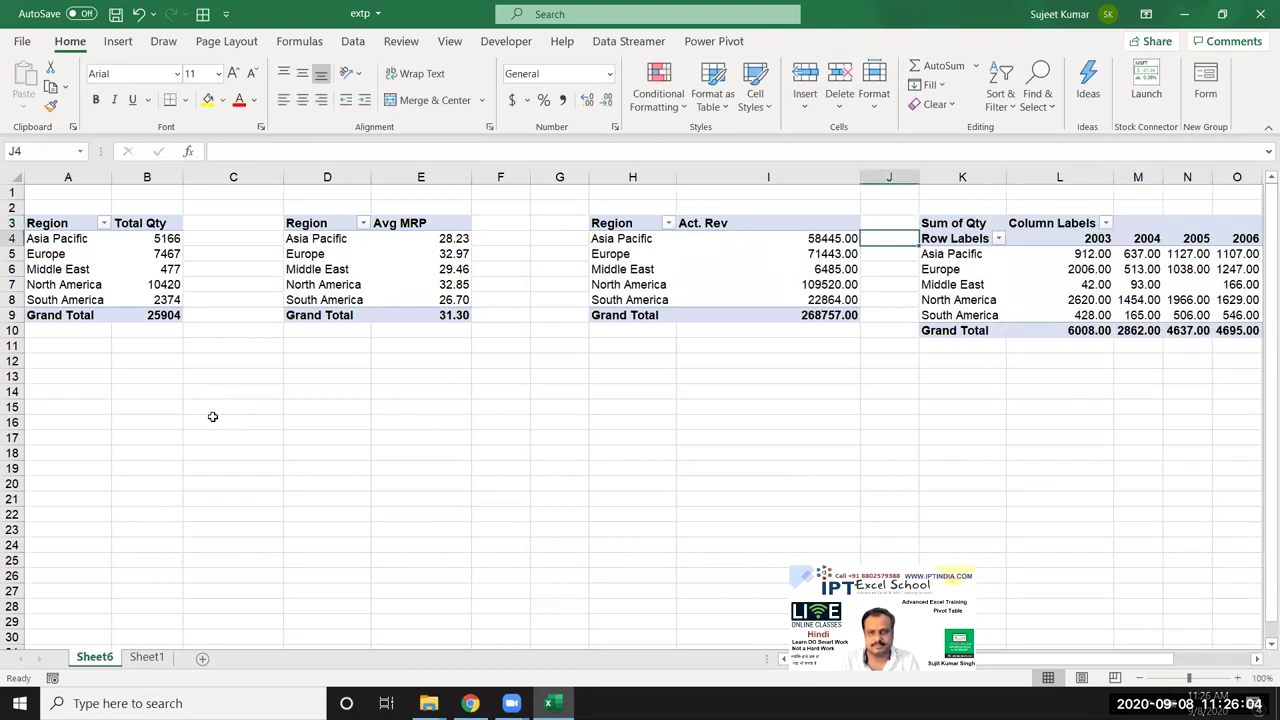
- Replace Row Labels in K4 with Region, then scan the year headers and move back
text(Re)
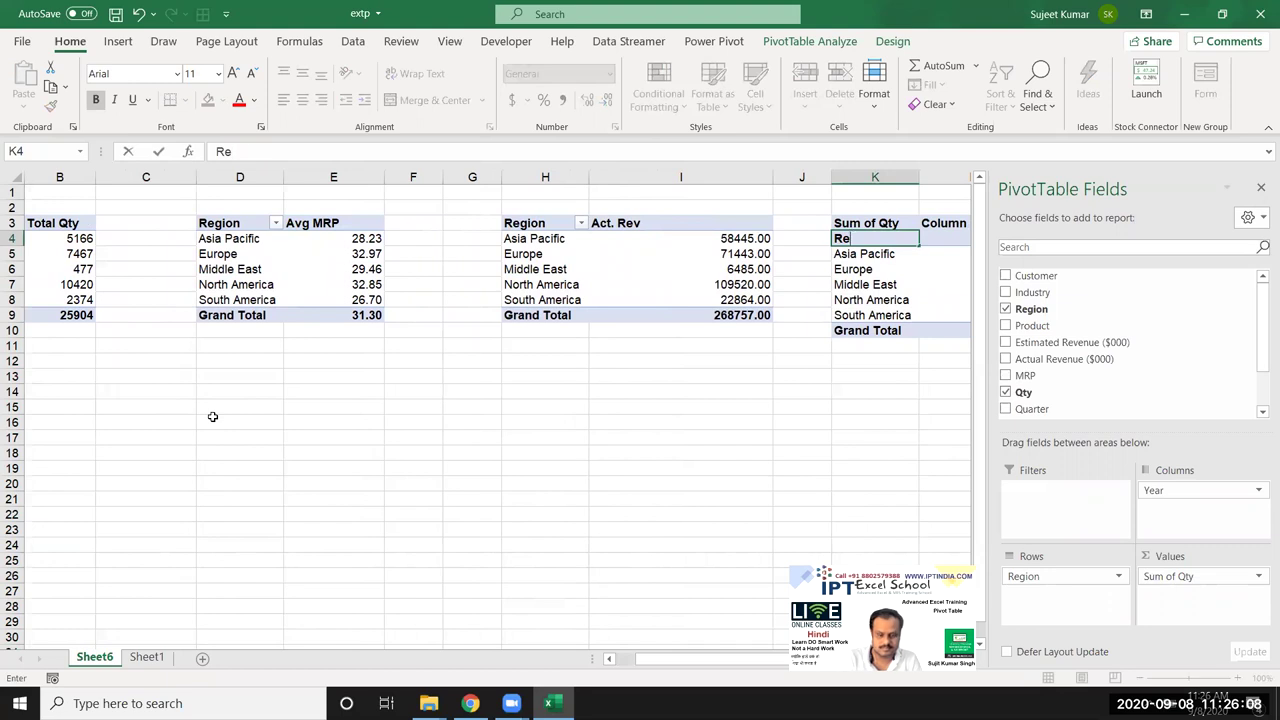
text(gion)
key(Return)
key(Up)
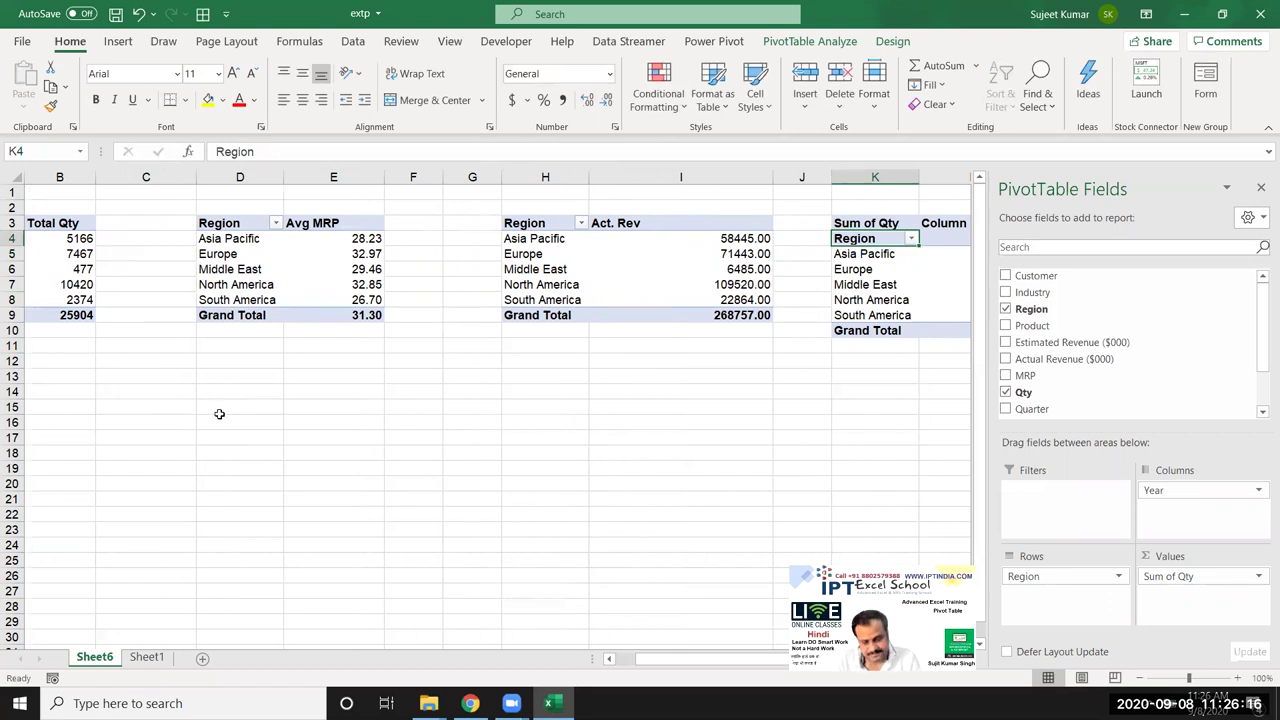
key(Right)
key(Right)
key(Right)
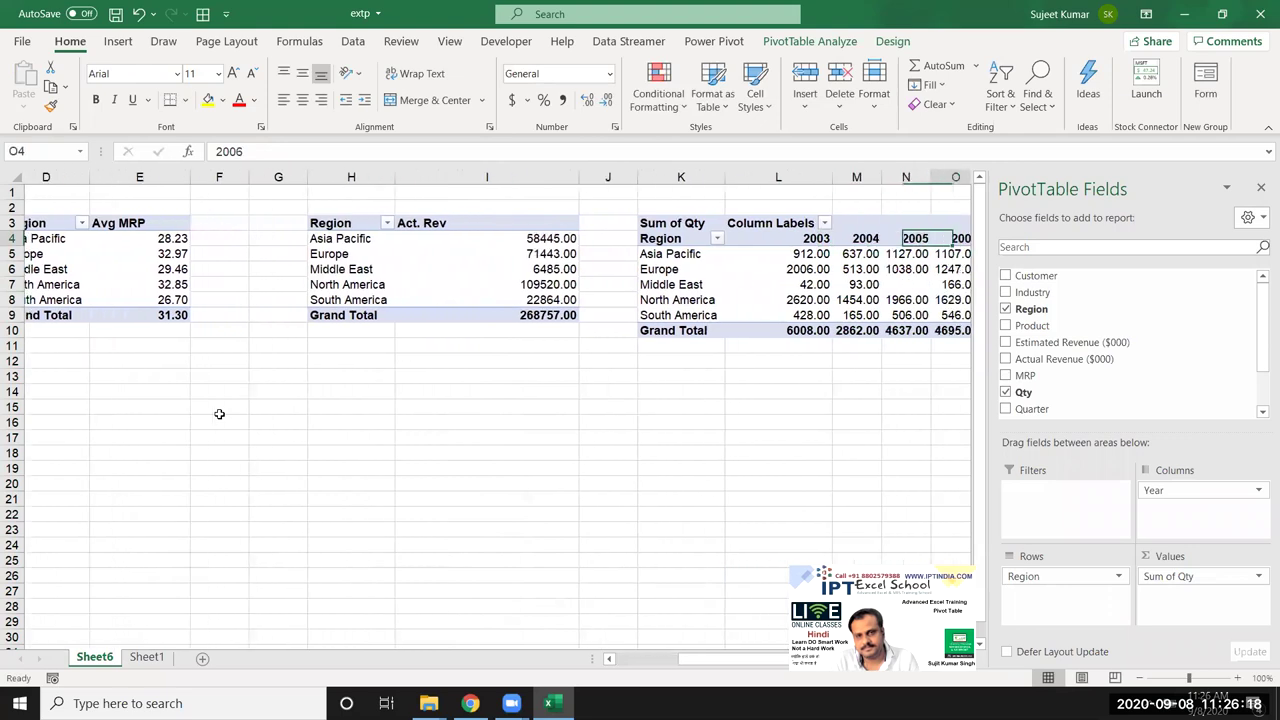
key(Right)
key(Right)
key(Right)
key(Right)
key(Right)
key(Left)
key(Left)
key(Left)
key(Left)
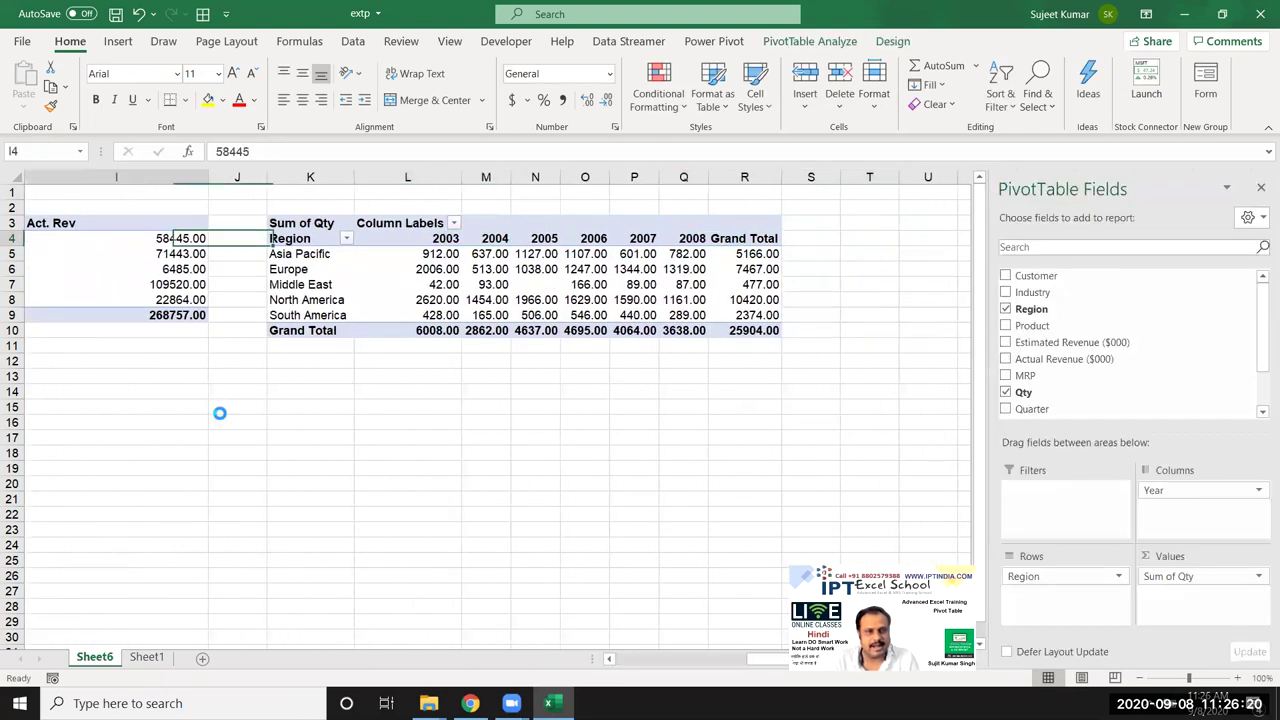
key(Left)
key(Left)
key(Left)
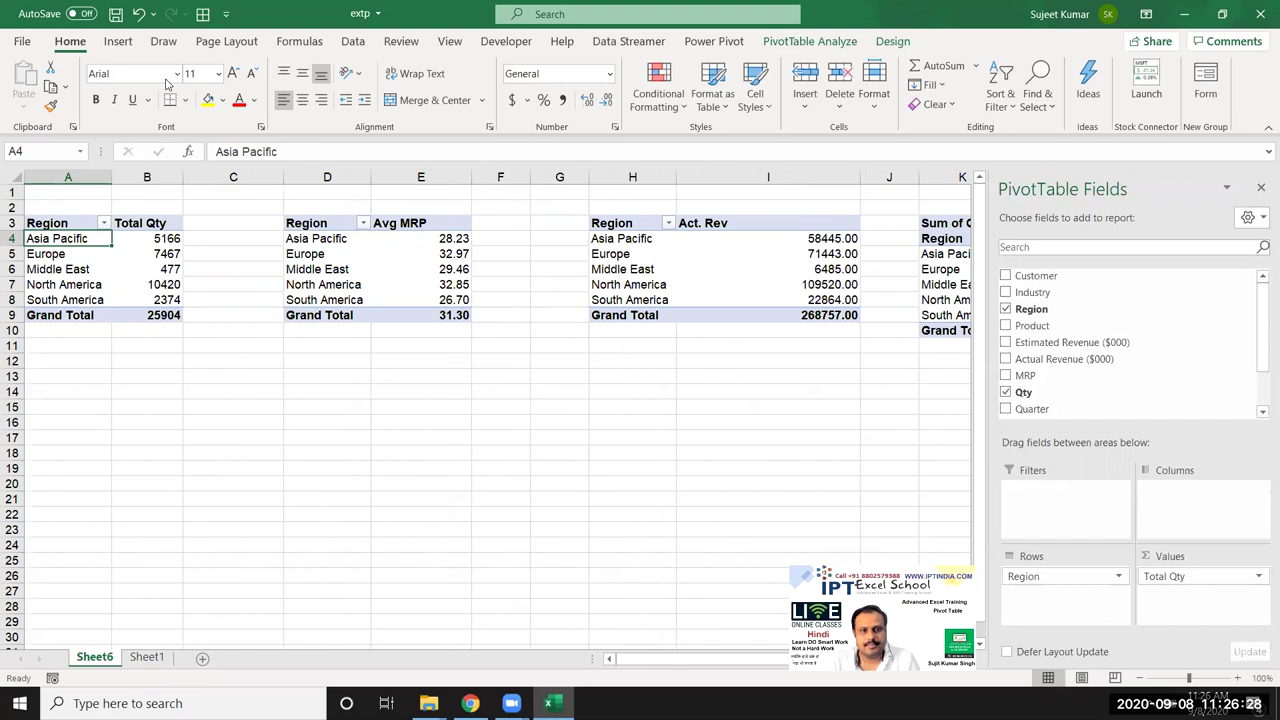
- Make Product, Industry and Quarter report filters on the Total Qty by Region pivot, each at (All)
click(519, 495)
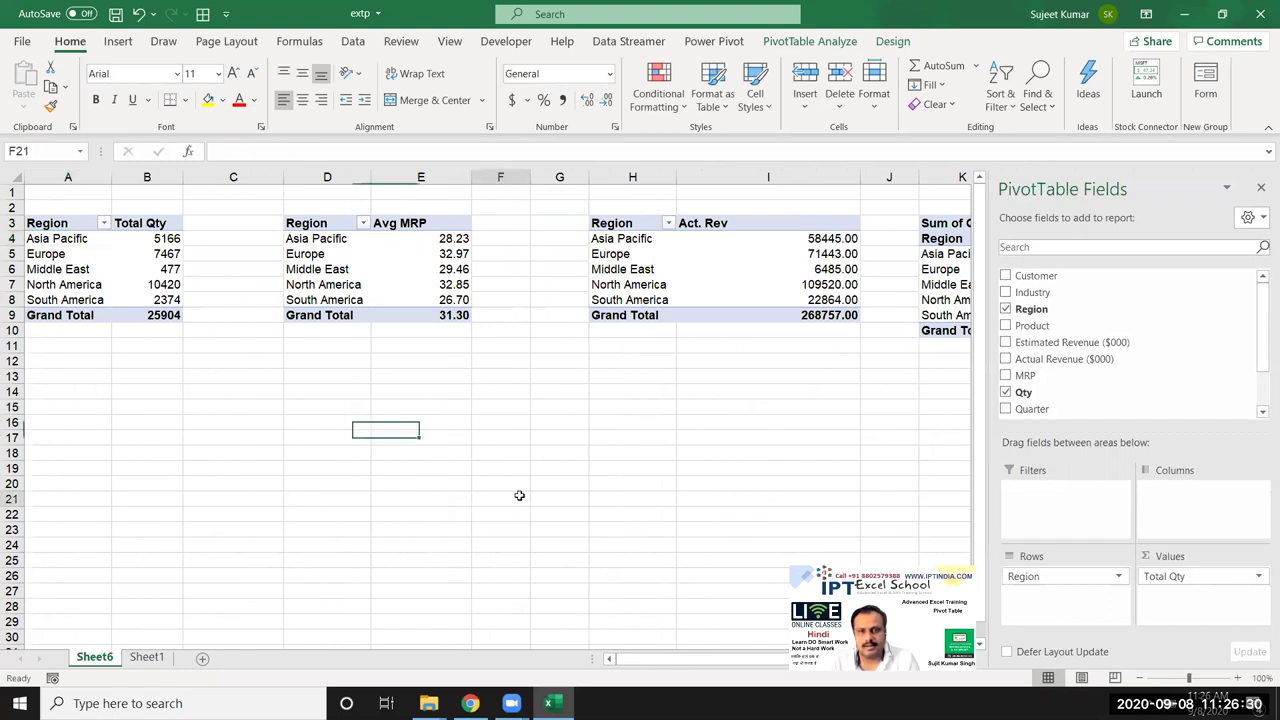
click(160, 269)
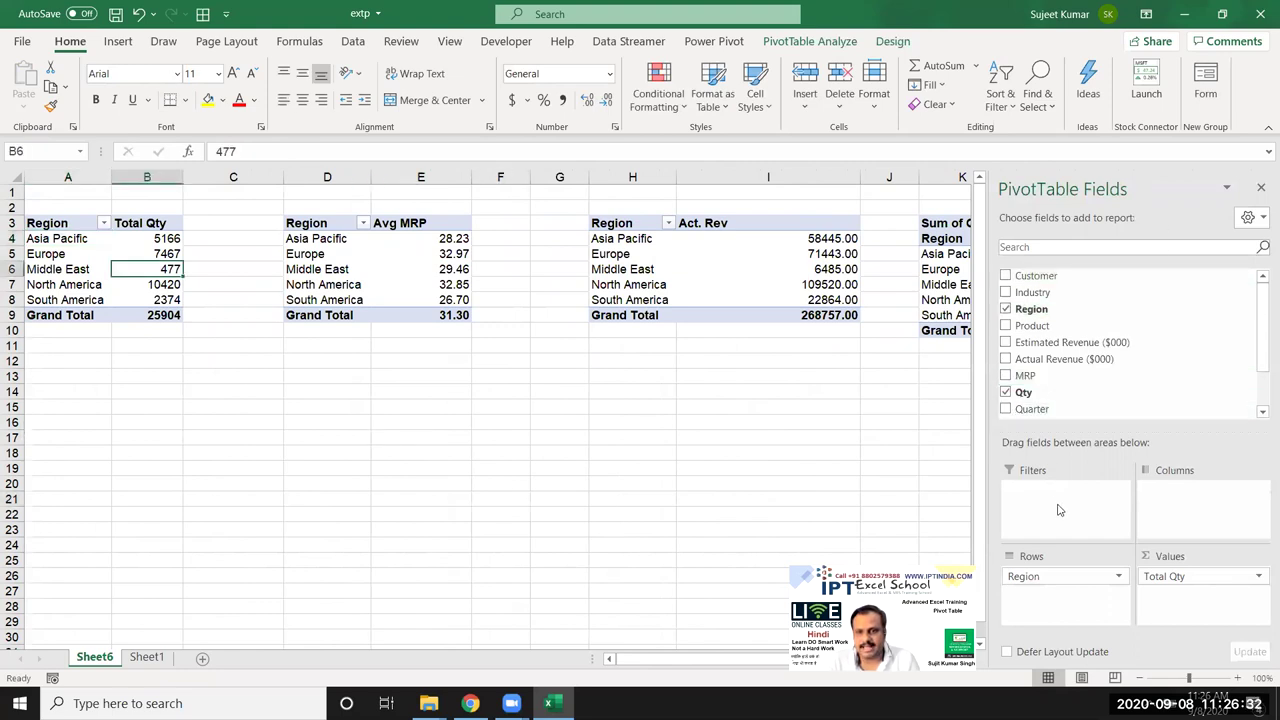
drag(1040, 326, 1075, 495)
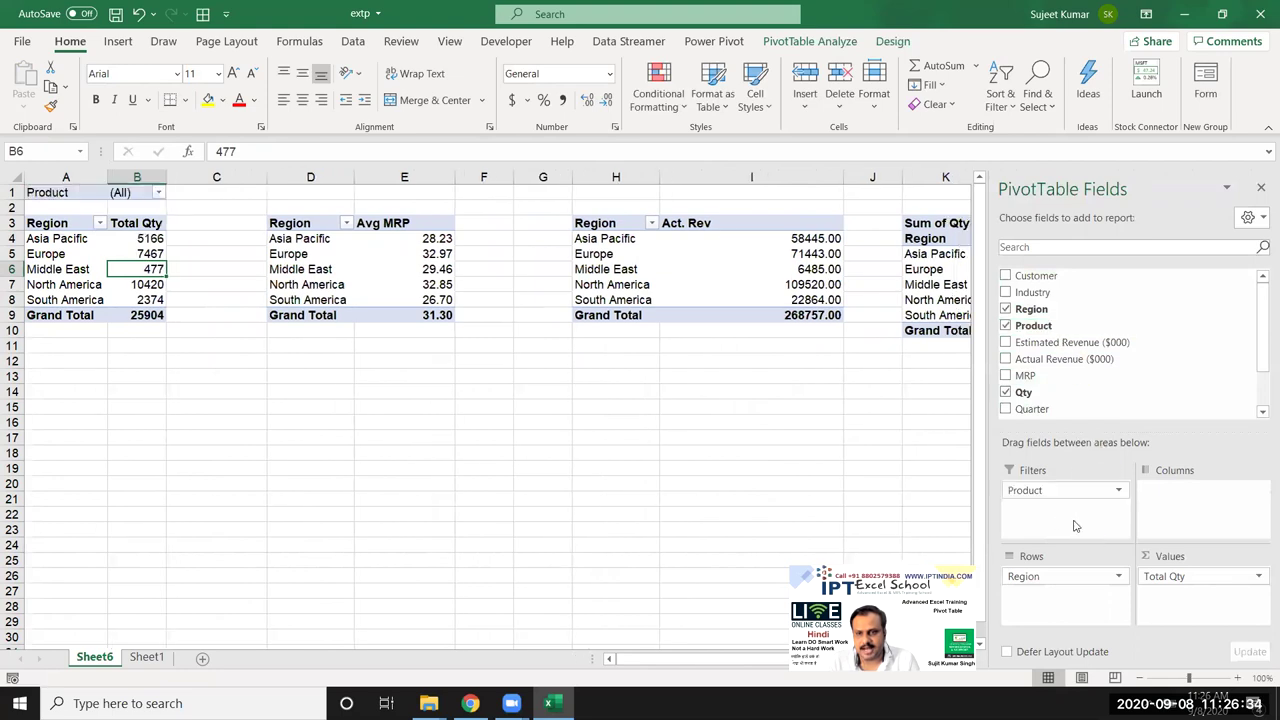
drag(1045, 410, 1056, 345)
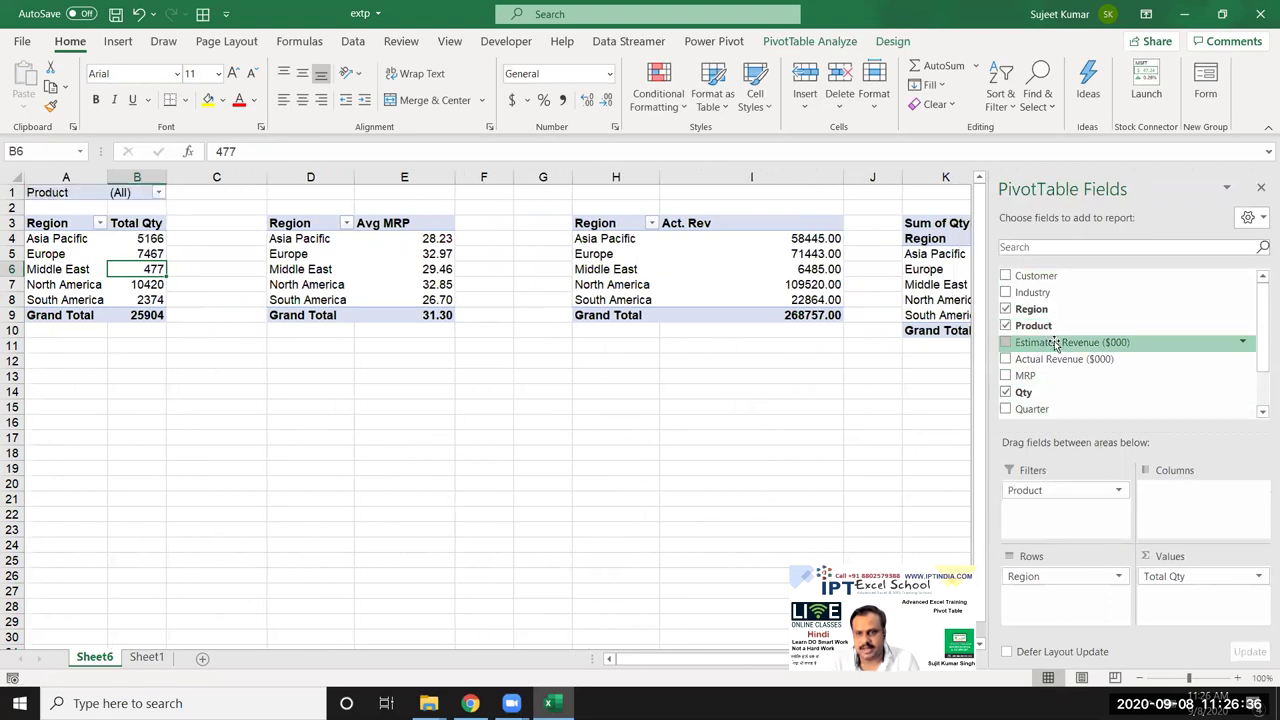
drag(1038, 292, 1072, 510)
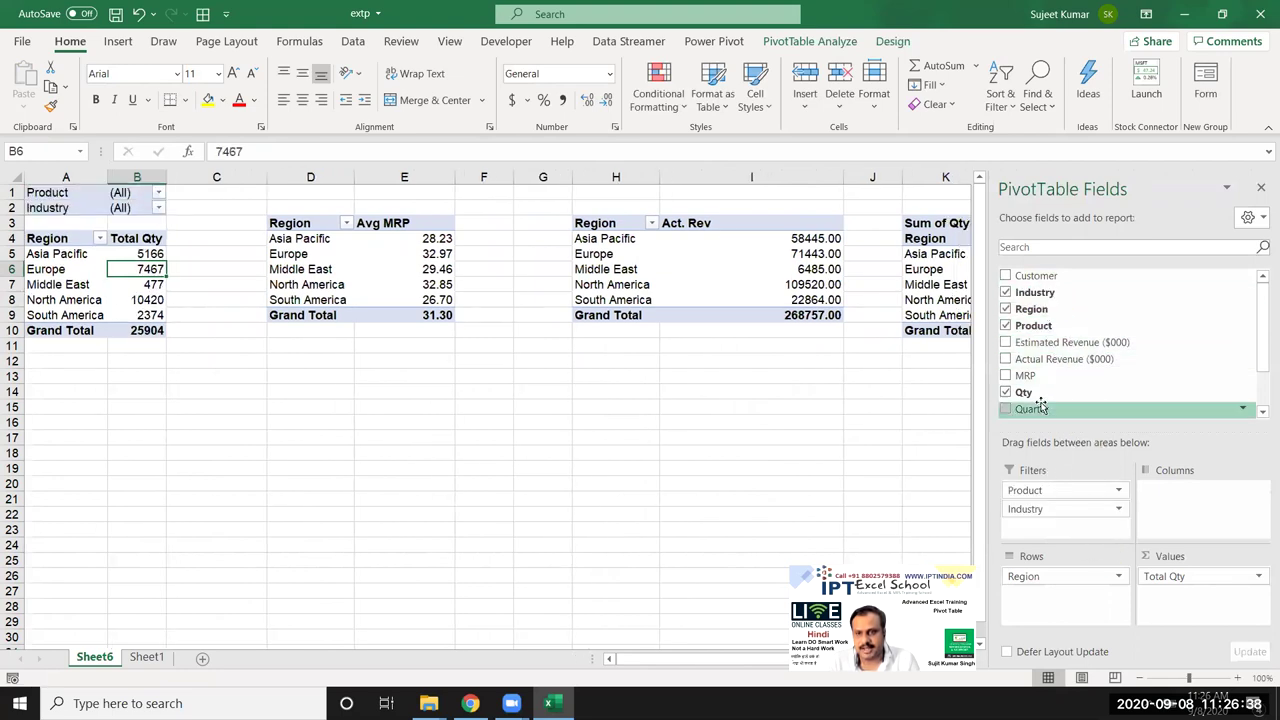
mouse_move(1040, 404)
mouse_down()
mouse_move(1105, 545)
mouse_move(1086, 529)
mouse_up()
click(205, 418)
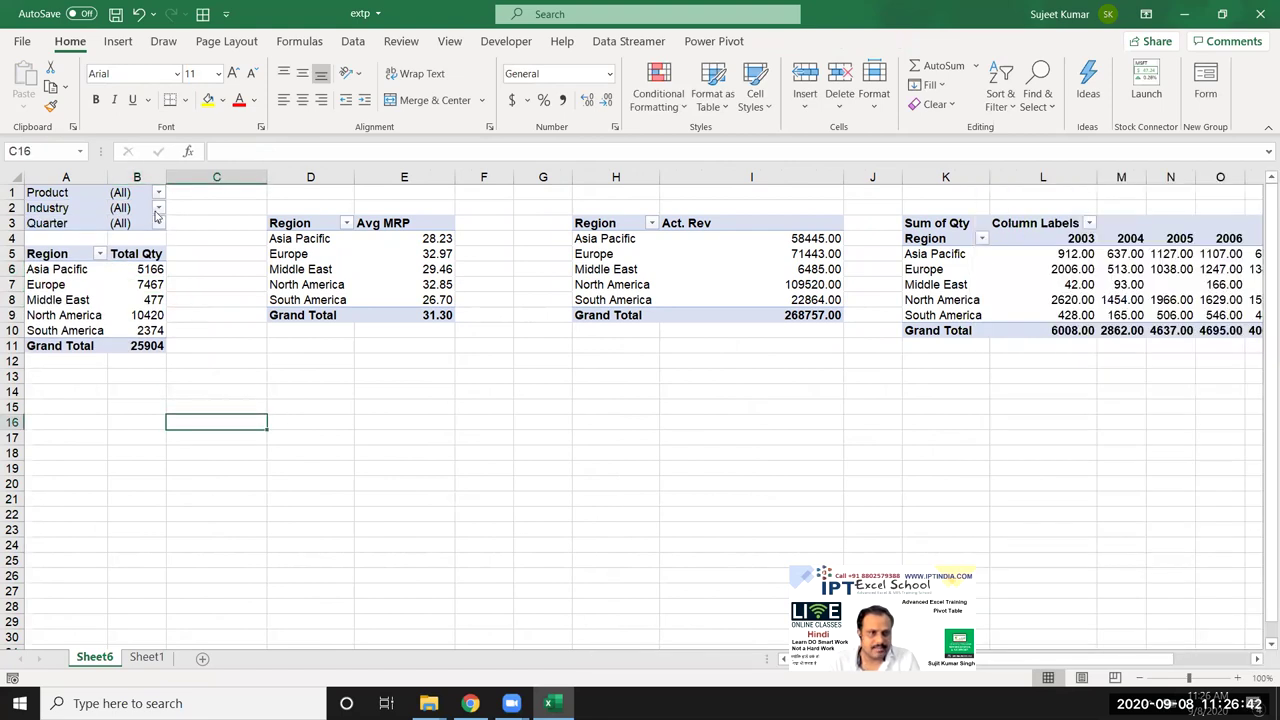
click(158, 207)
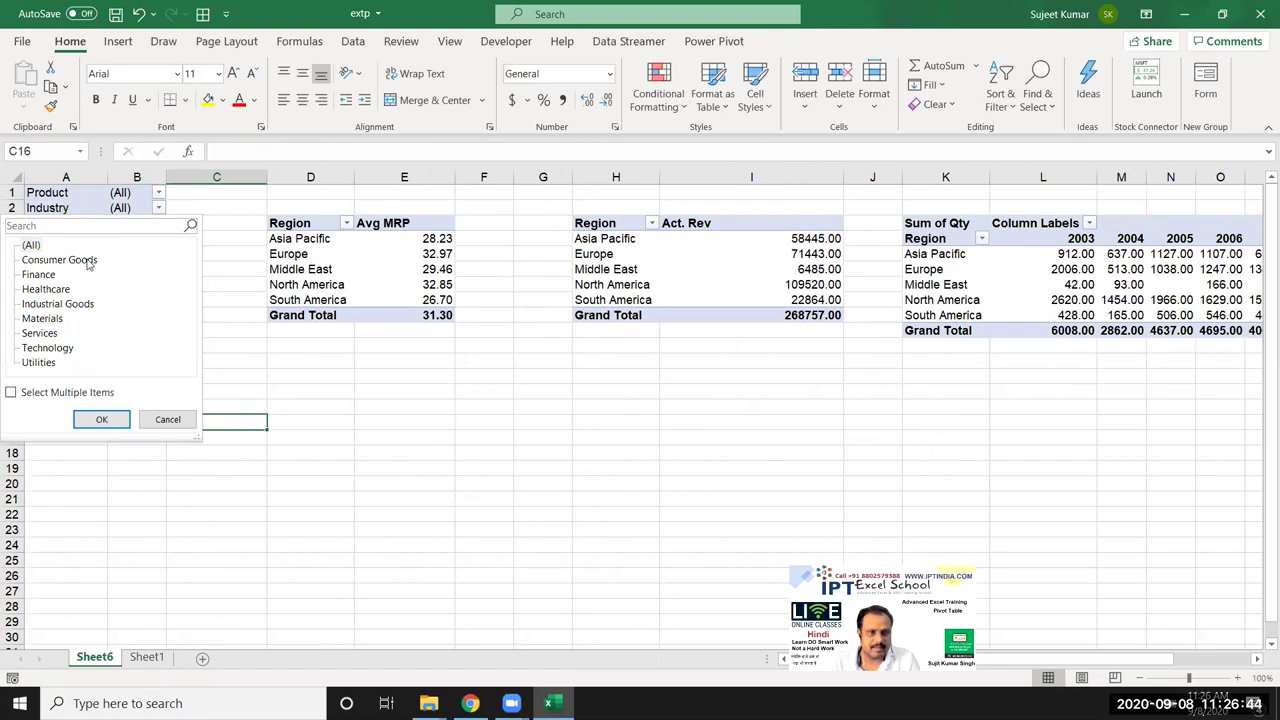
click(158, 192)
click(158, 192)
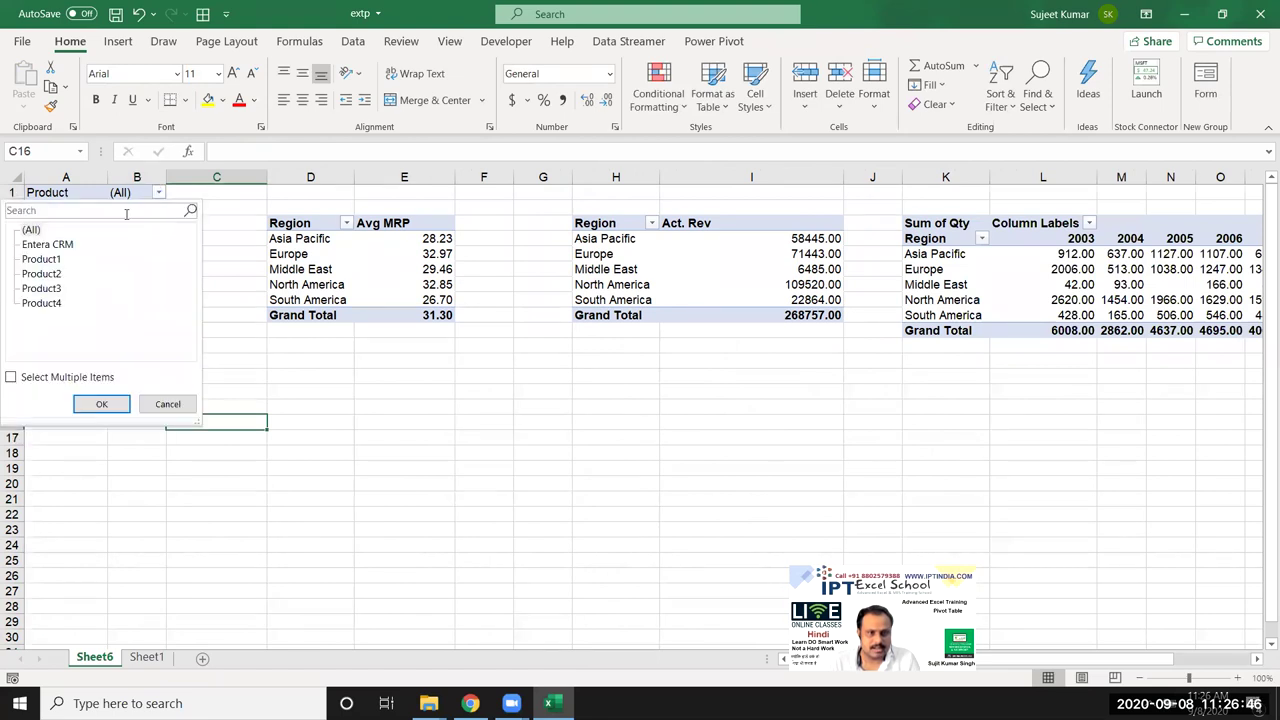
click(47, 244)
click(101, 403)
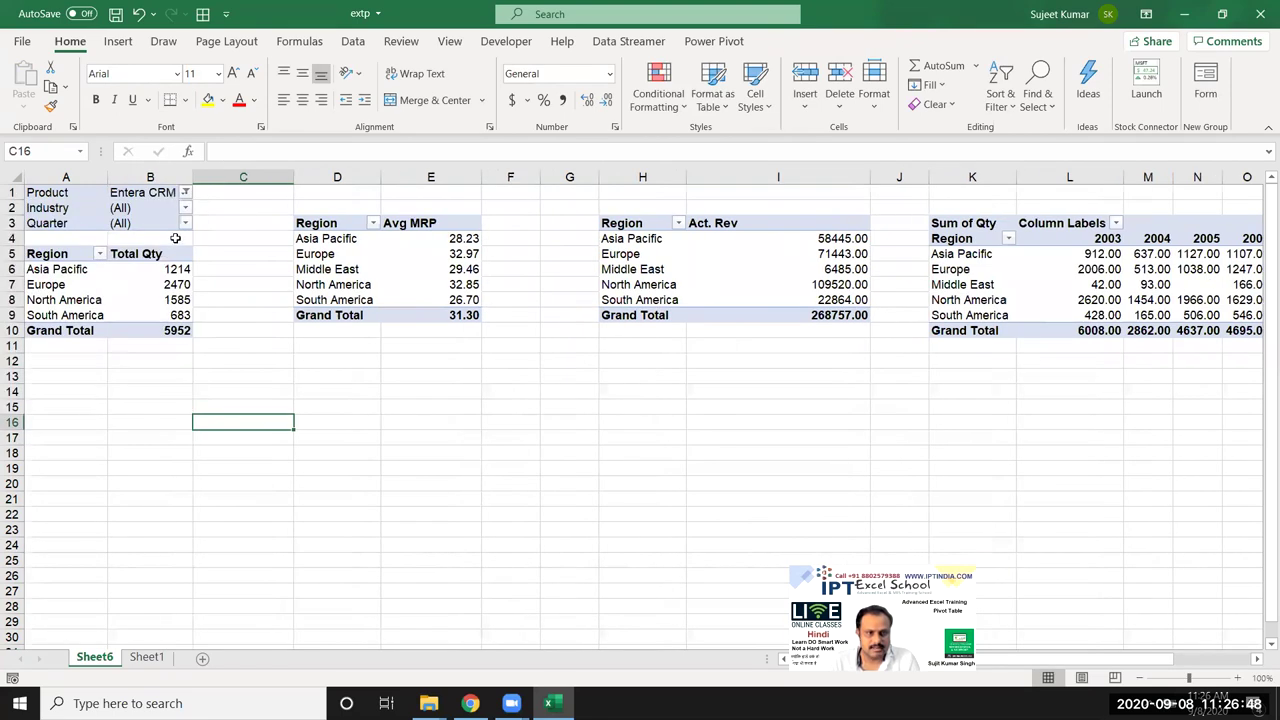
click(185, 207)
click(40, 274)
click(101, 419)
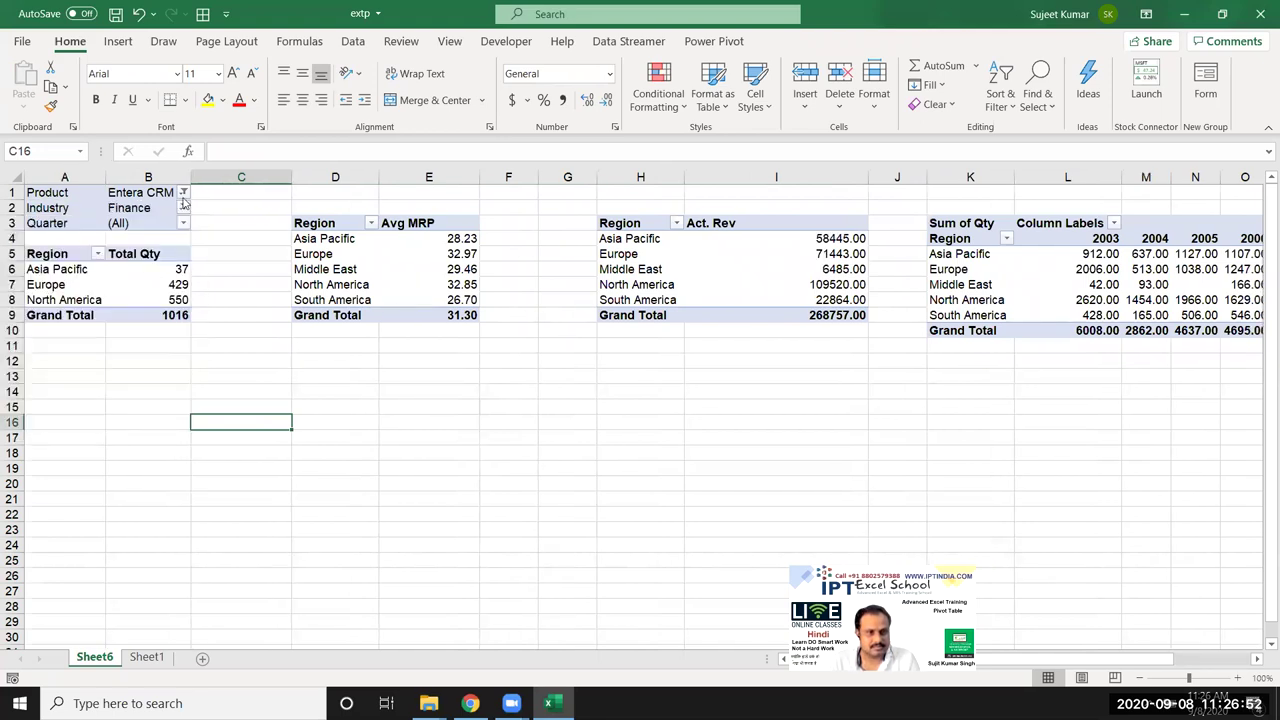
click(183, 222)
click(28, 274)
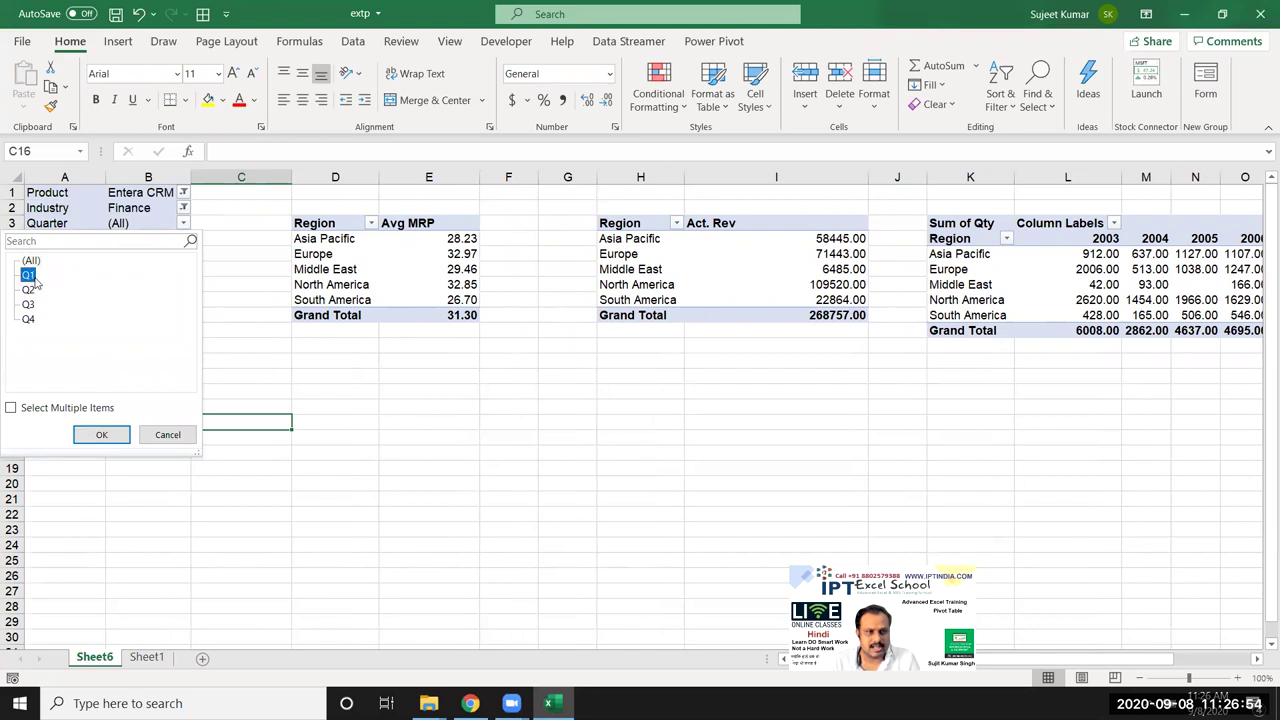
click(103, 435)
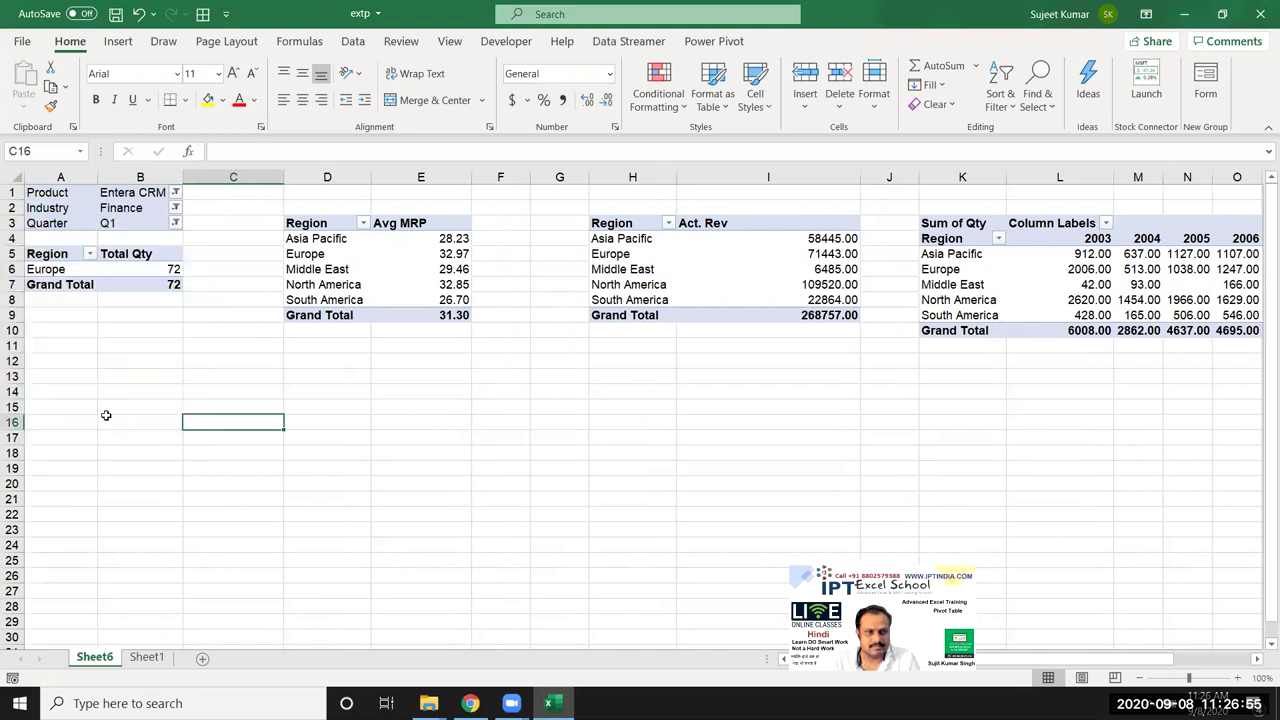
click(176, 224)
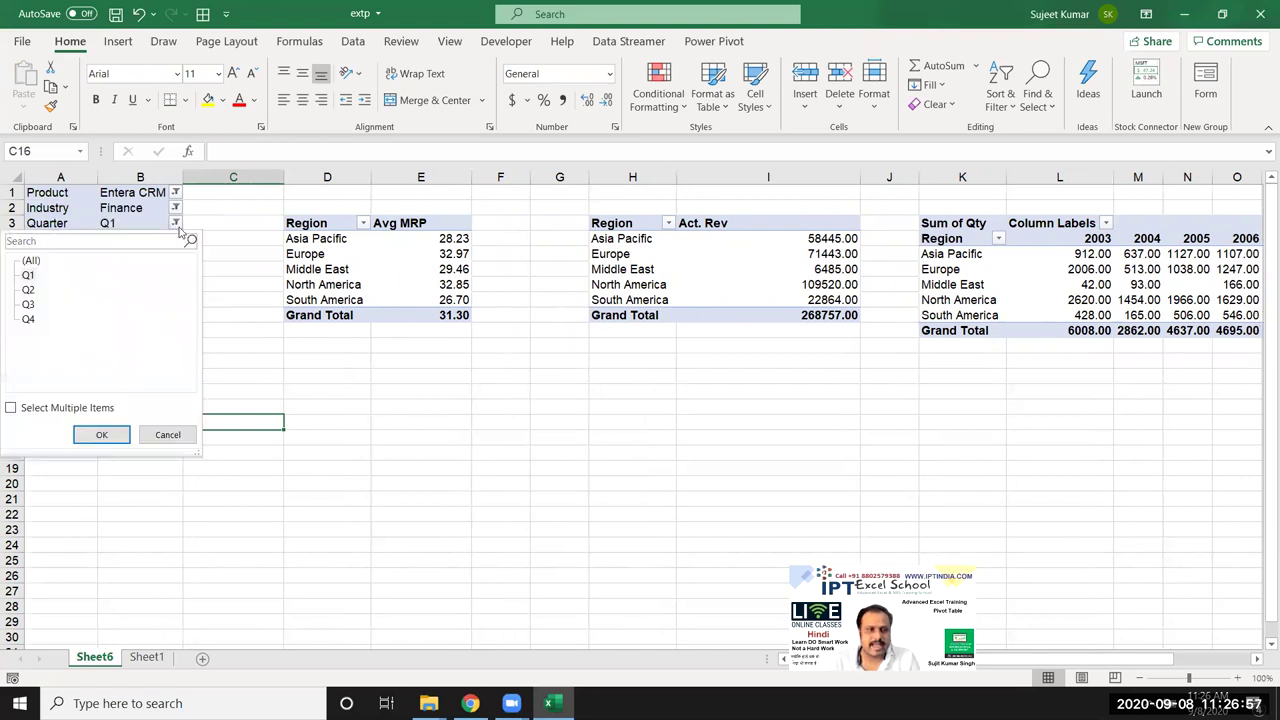
click(28, 291)
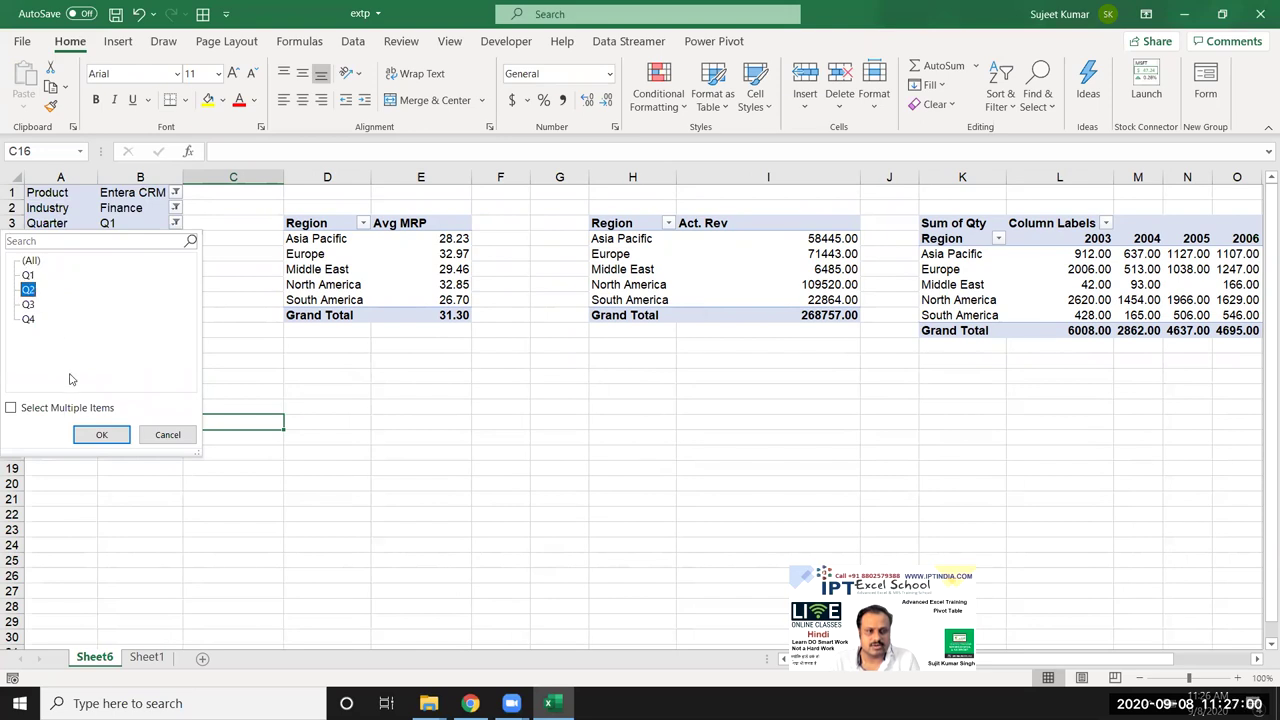
click(88, 432)
click(183, 223)
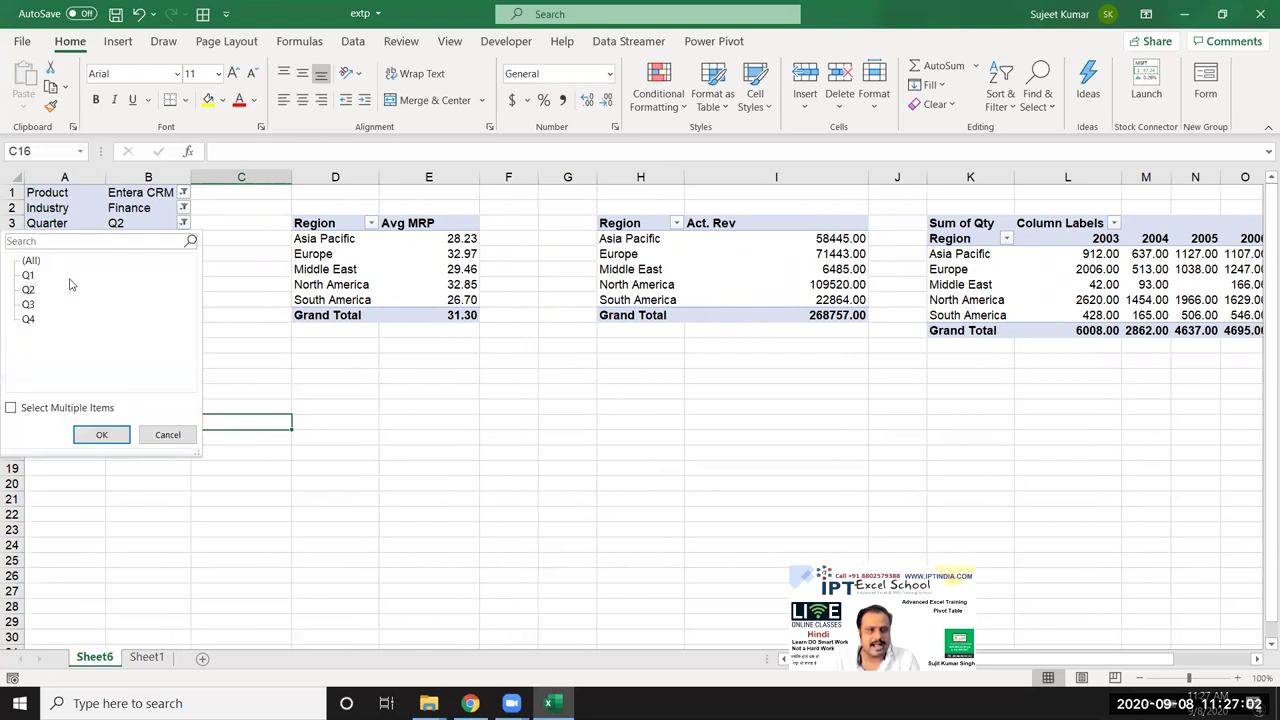
click(100, 434)
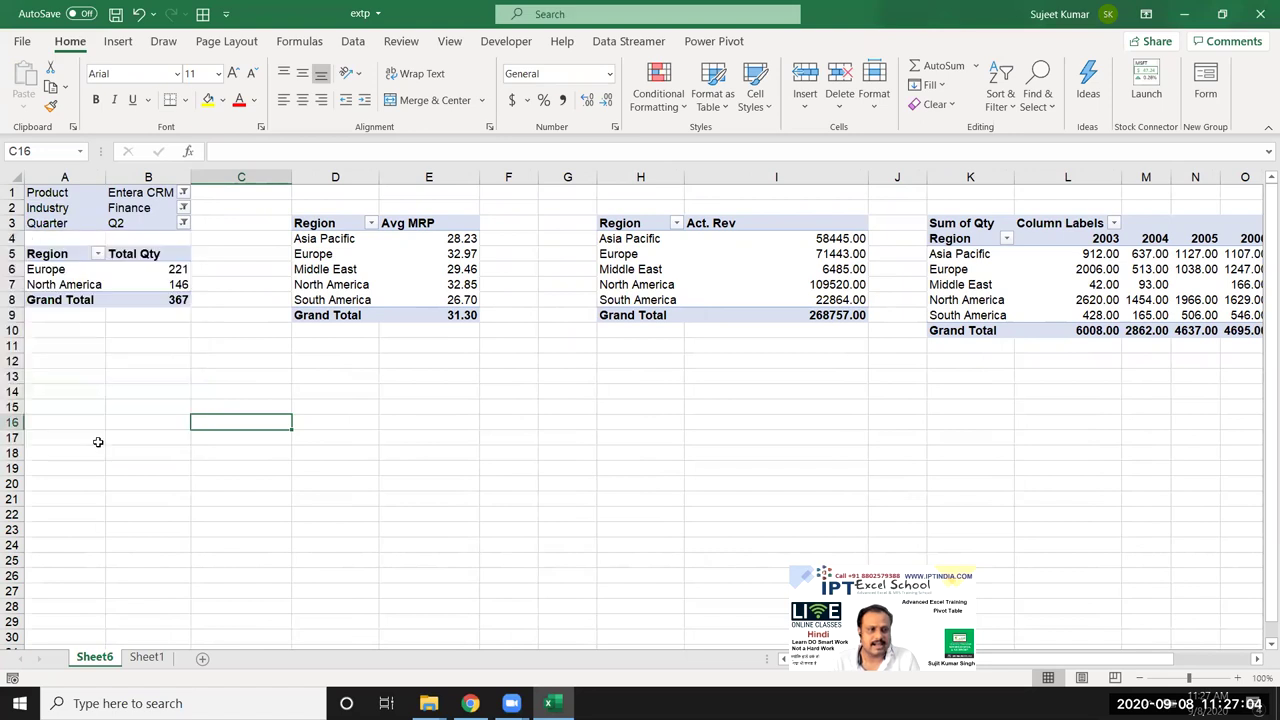
click(184, 223)
click(36, 320)
click(101, 434)
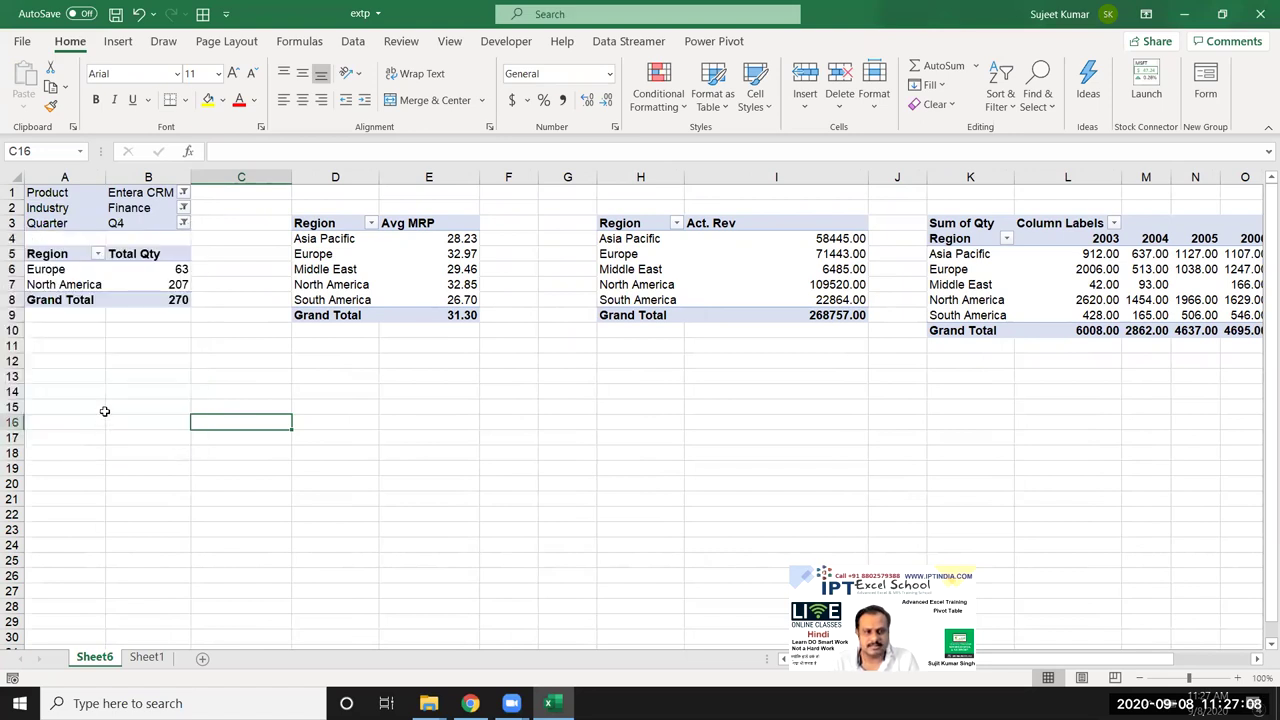
click(183, 208)
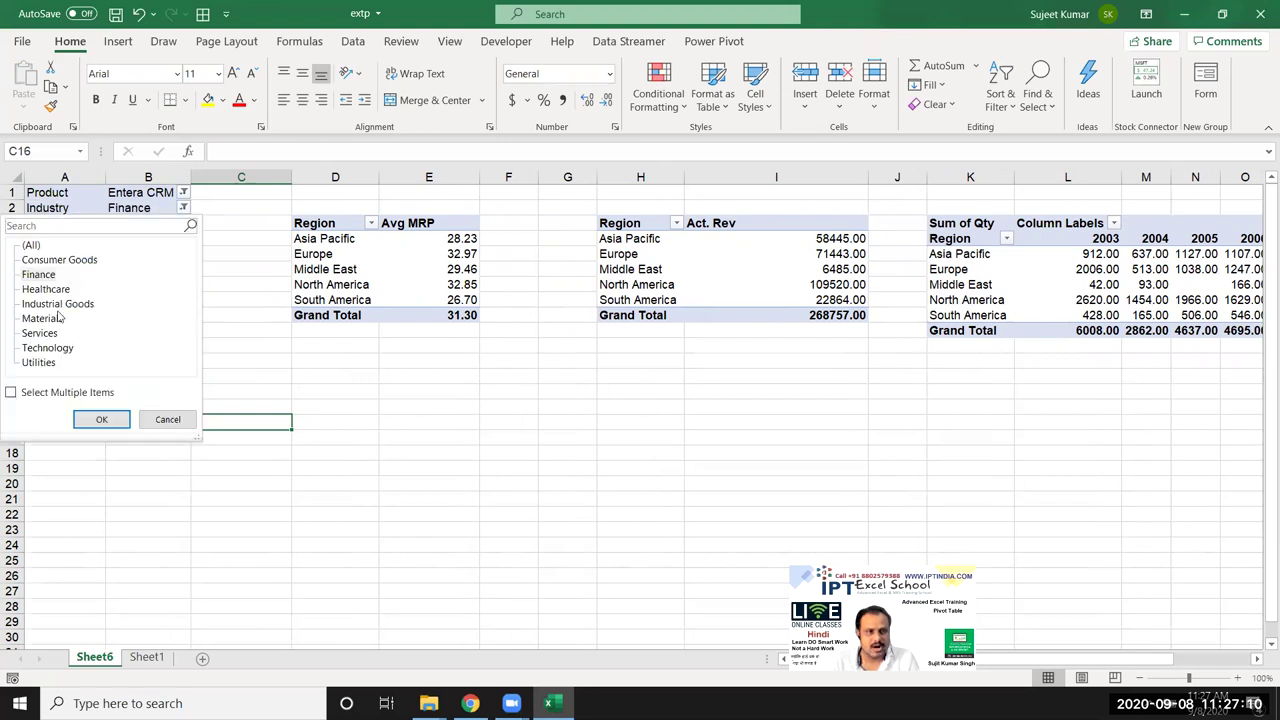
click(38, 362)
click(101, 419)
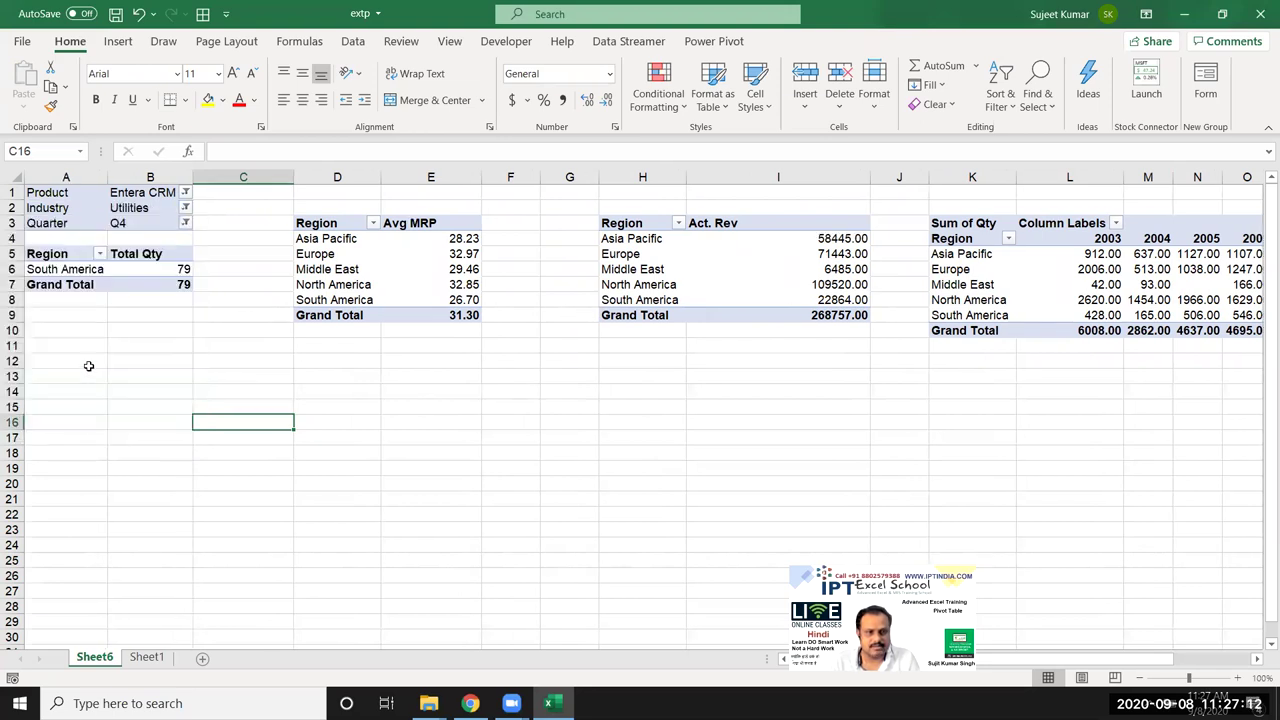
click(185, 193)
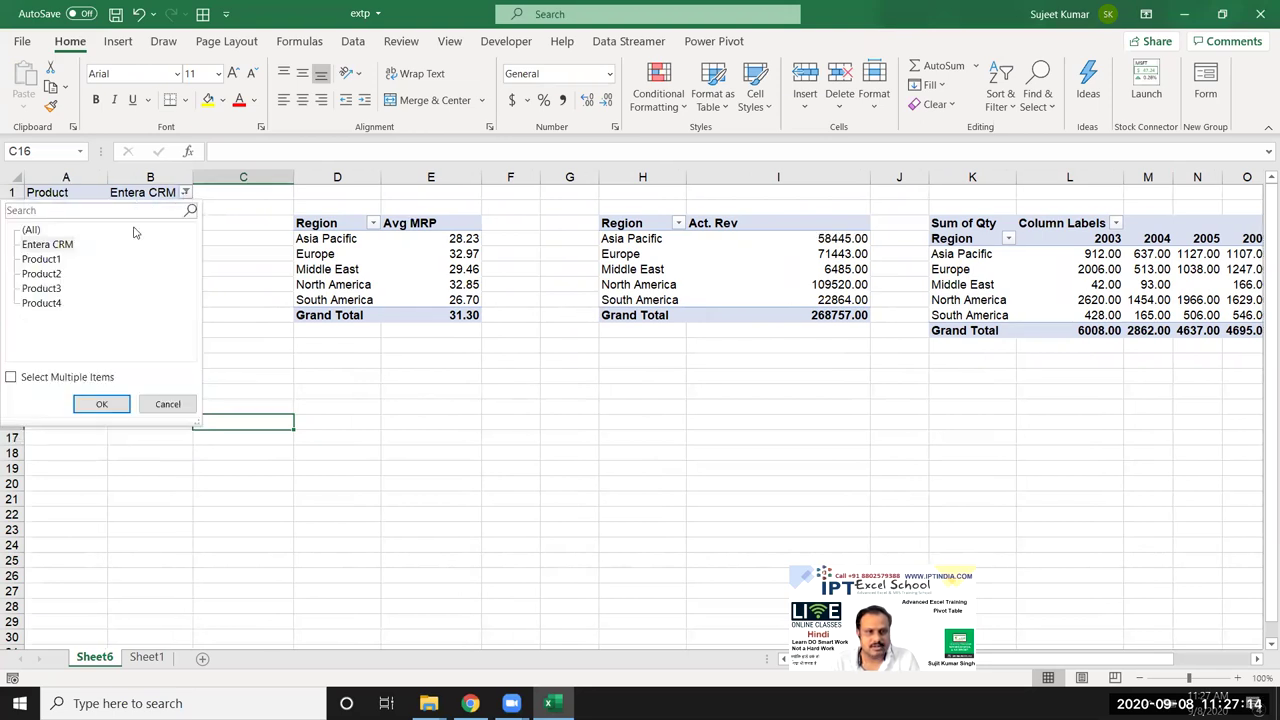
click(53, 262)
click(101, 406)
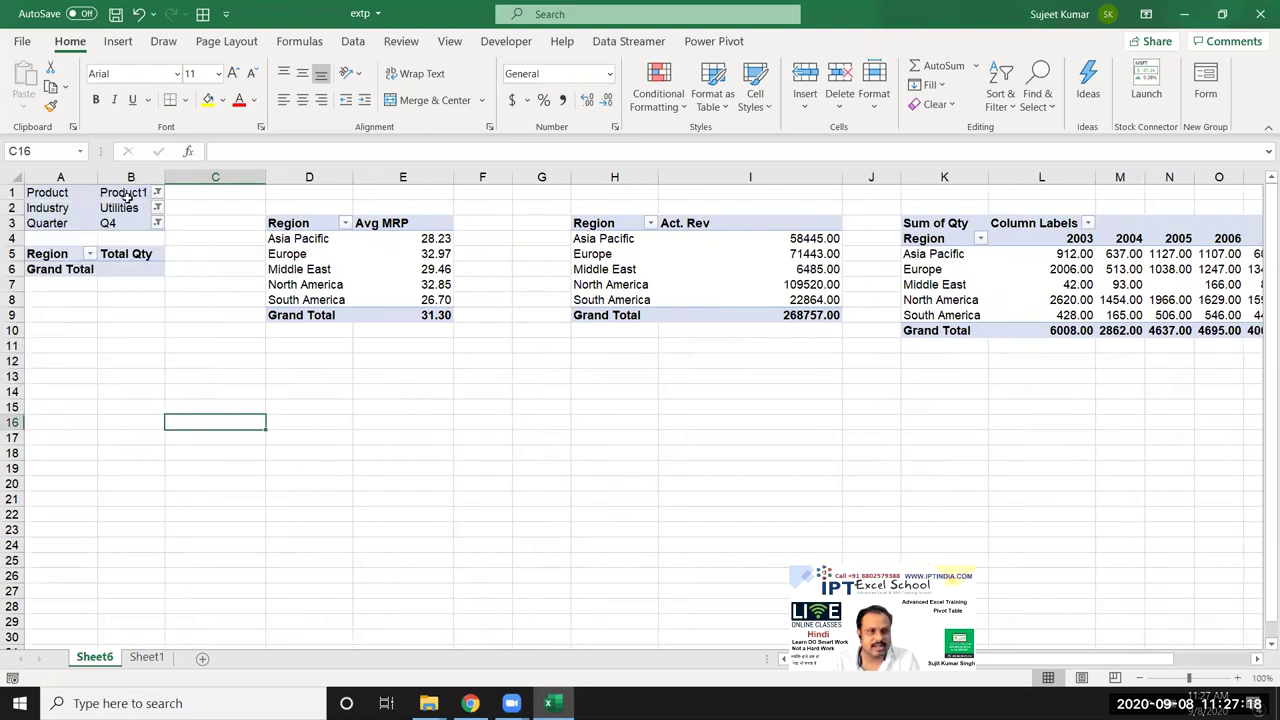
click(118, 224)
drag(50, 254, 113, 271)
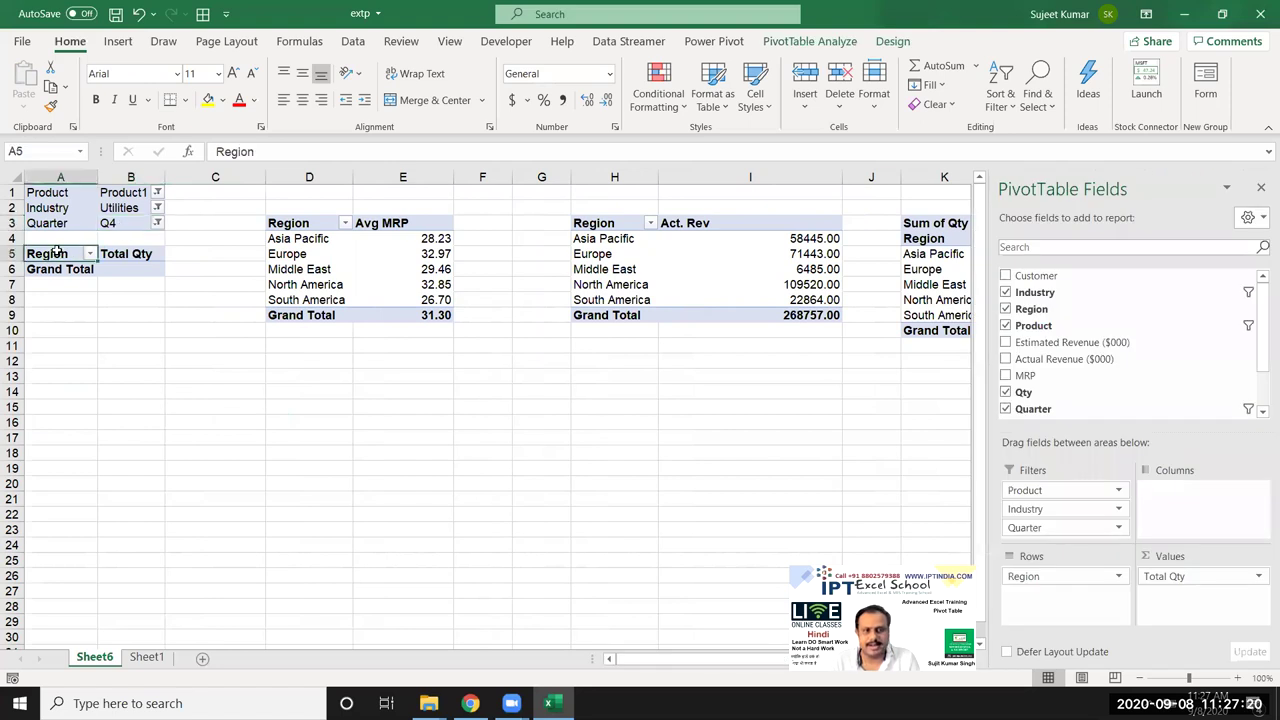
click(158, 224)
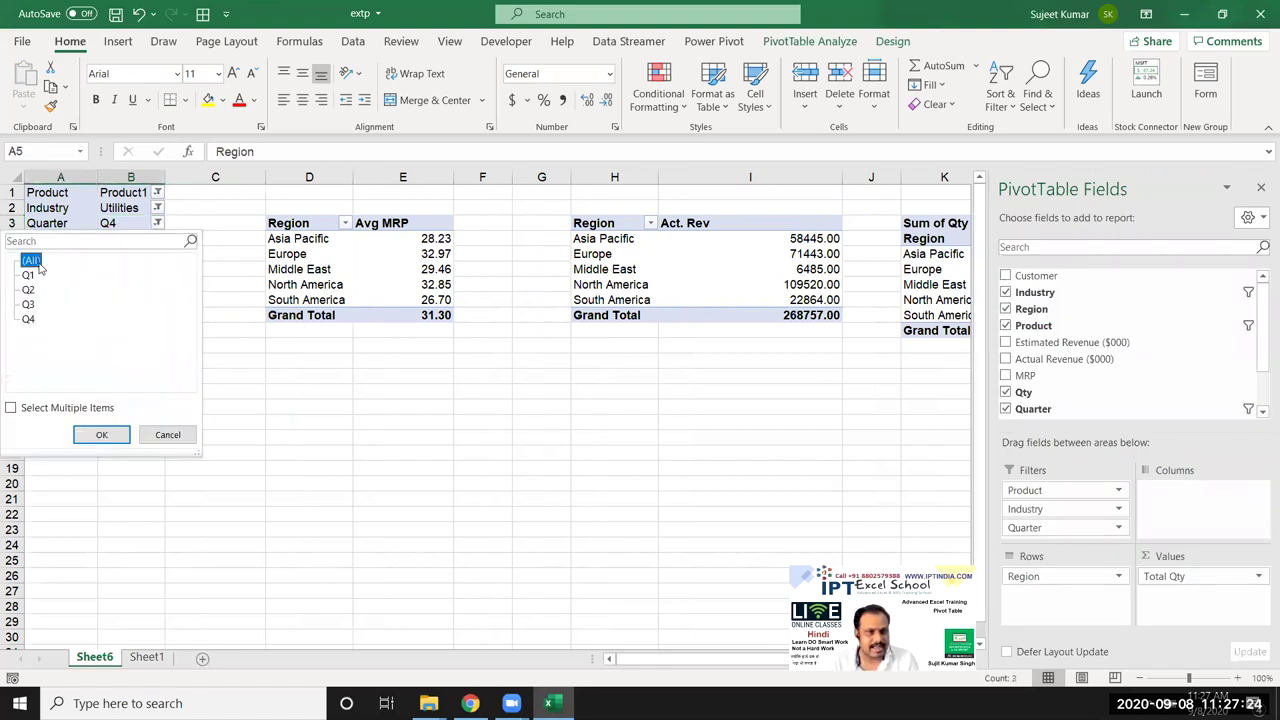
click(123, 442)
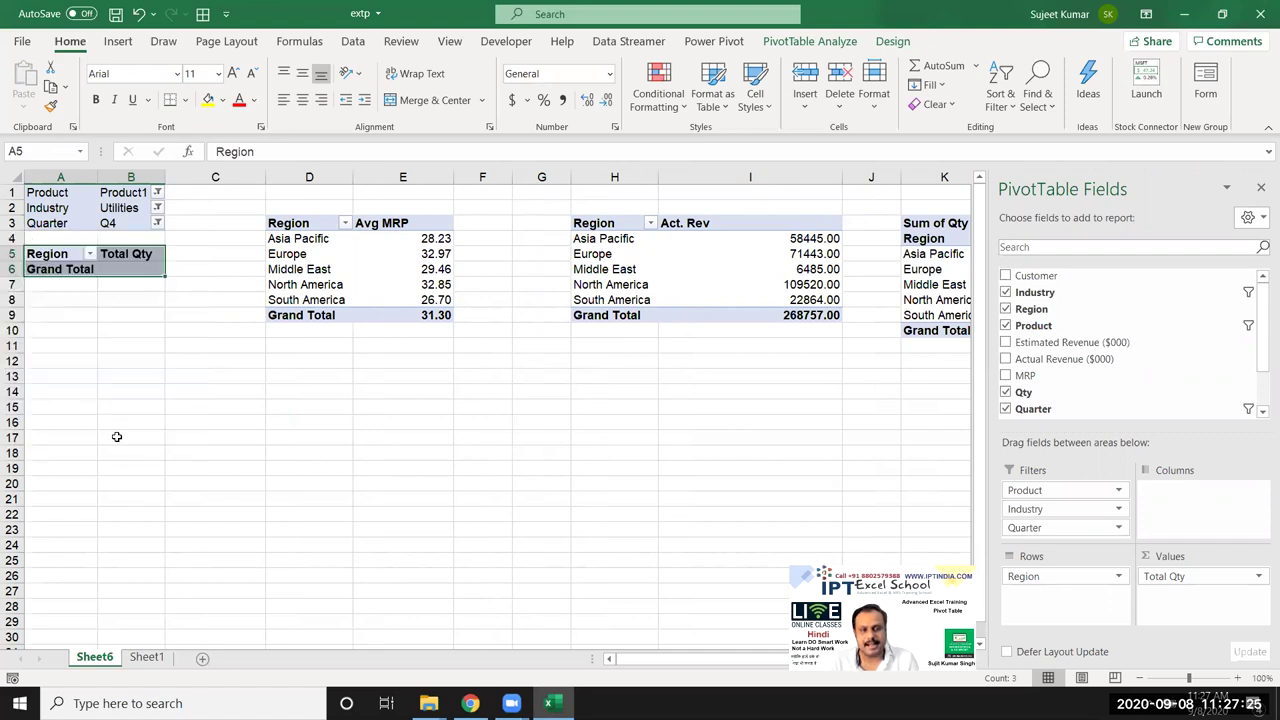
click(166, 208)
click(32, 246)
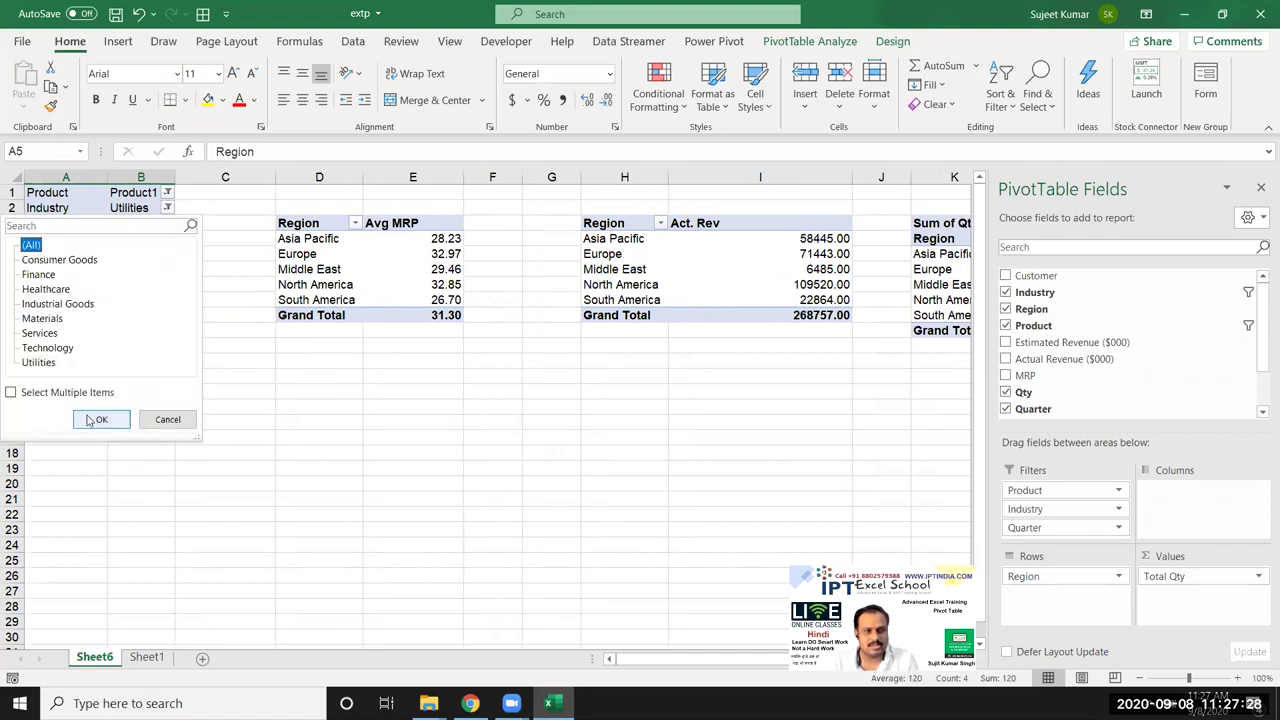
click(101, 419)
click(167, 192)
click(32, 230)
click(101, 404)
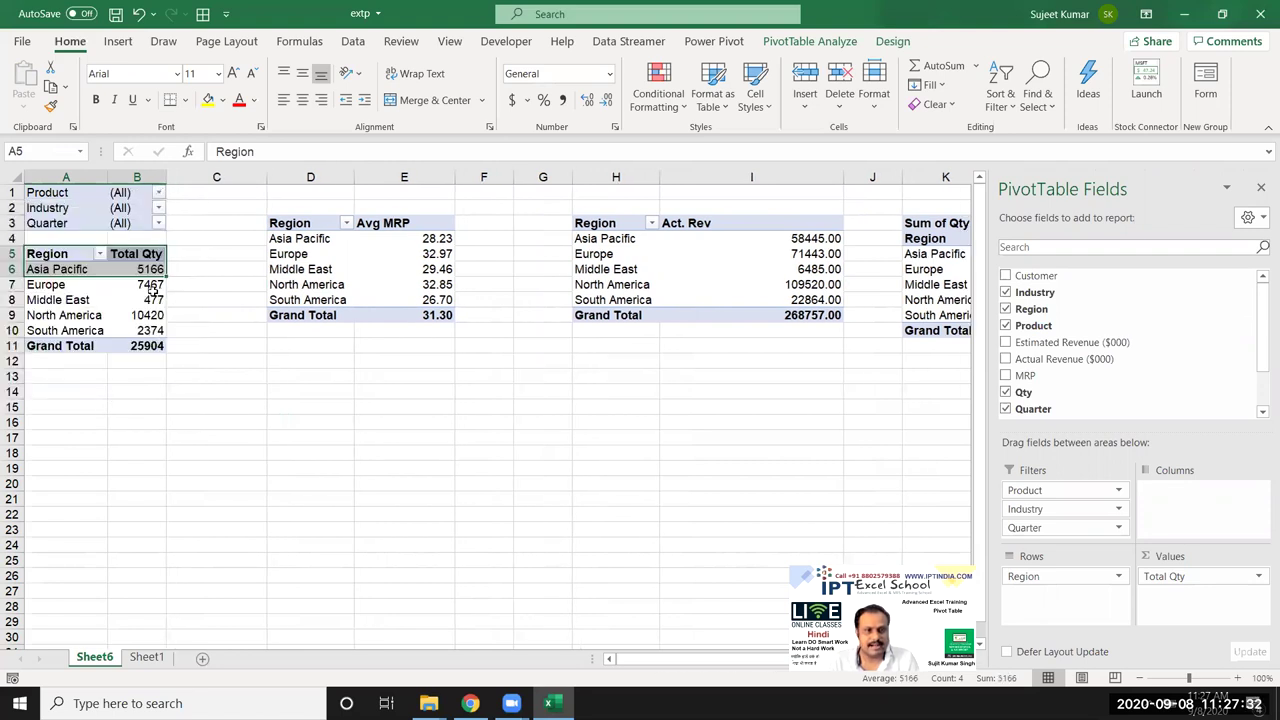
- Filter the Total Qty pivot's Product field to Entera CRM and Product1 only, excluding Product2–4
click(158, 193)
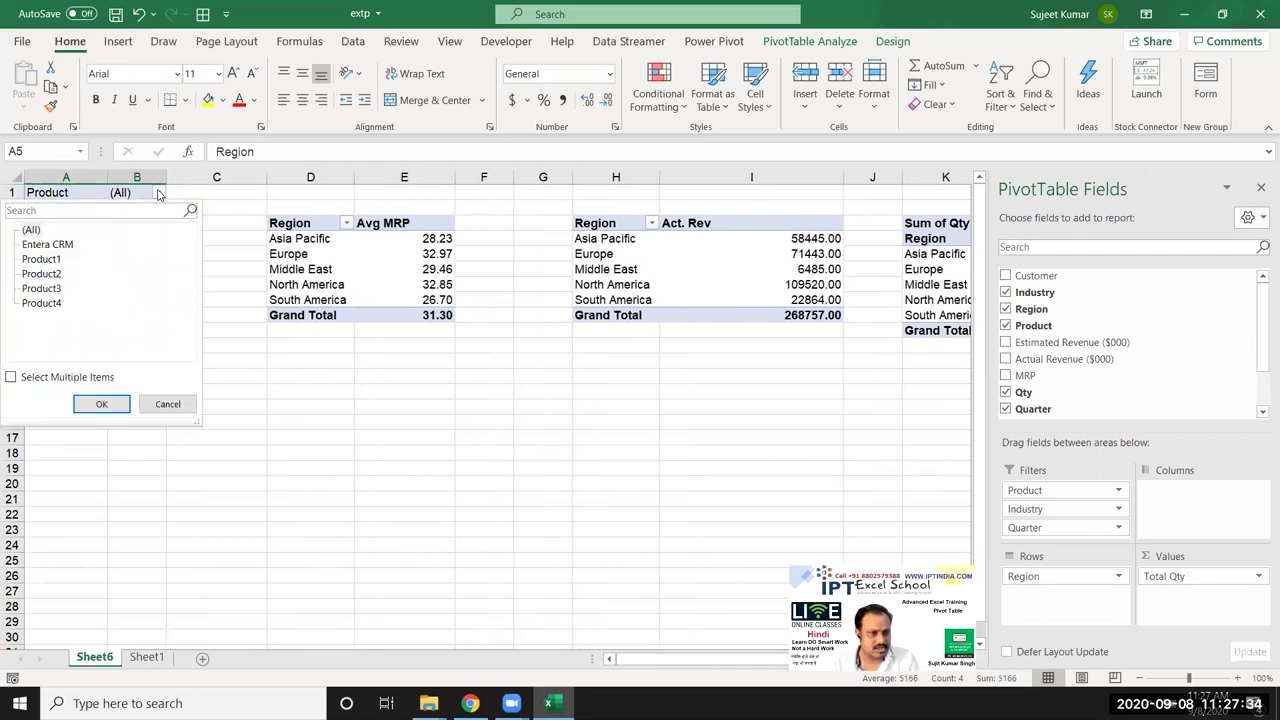
click(10, 377)
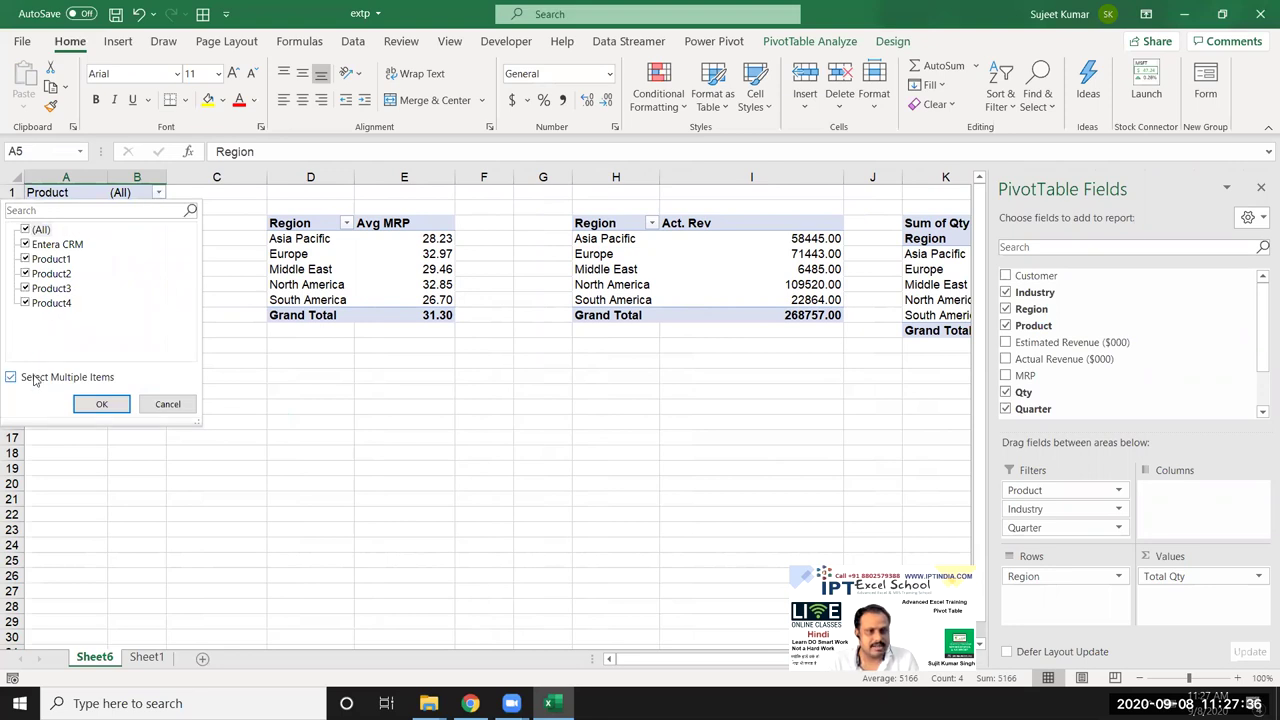
click(25, 273)
click(25, 288)
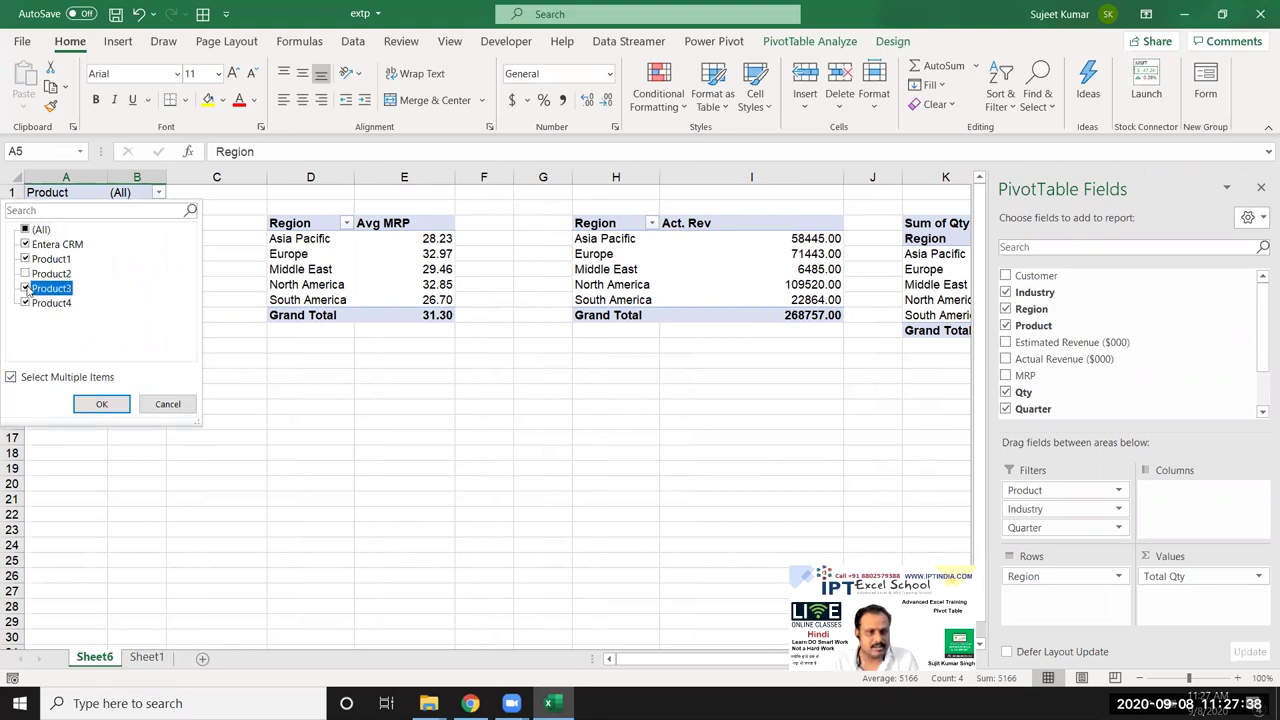
click(25, 303)
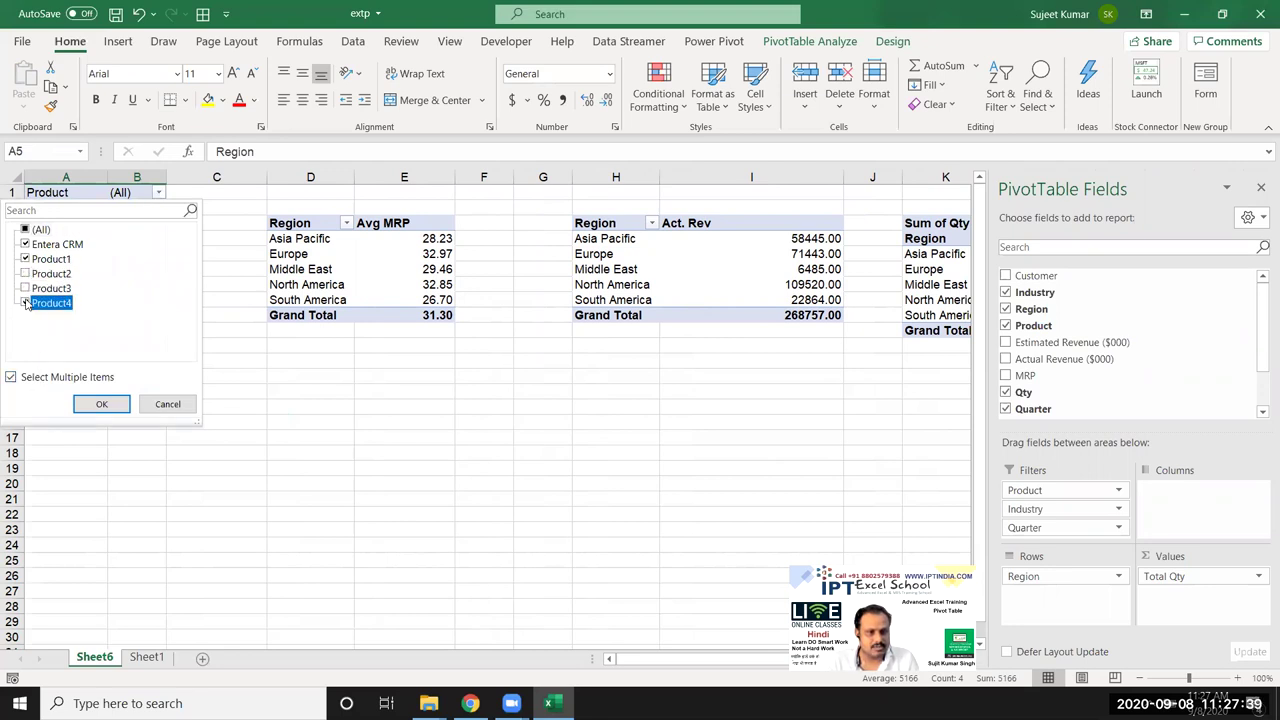
click(119, 412)
- Set the Product filter back to (All), restoring North America 10420 and 25904 grand total
click(137, 455)
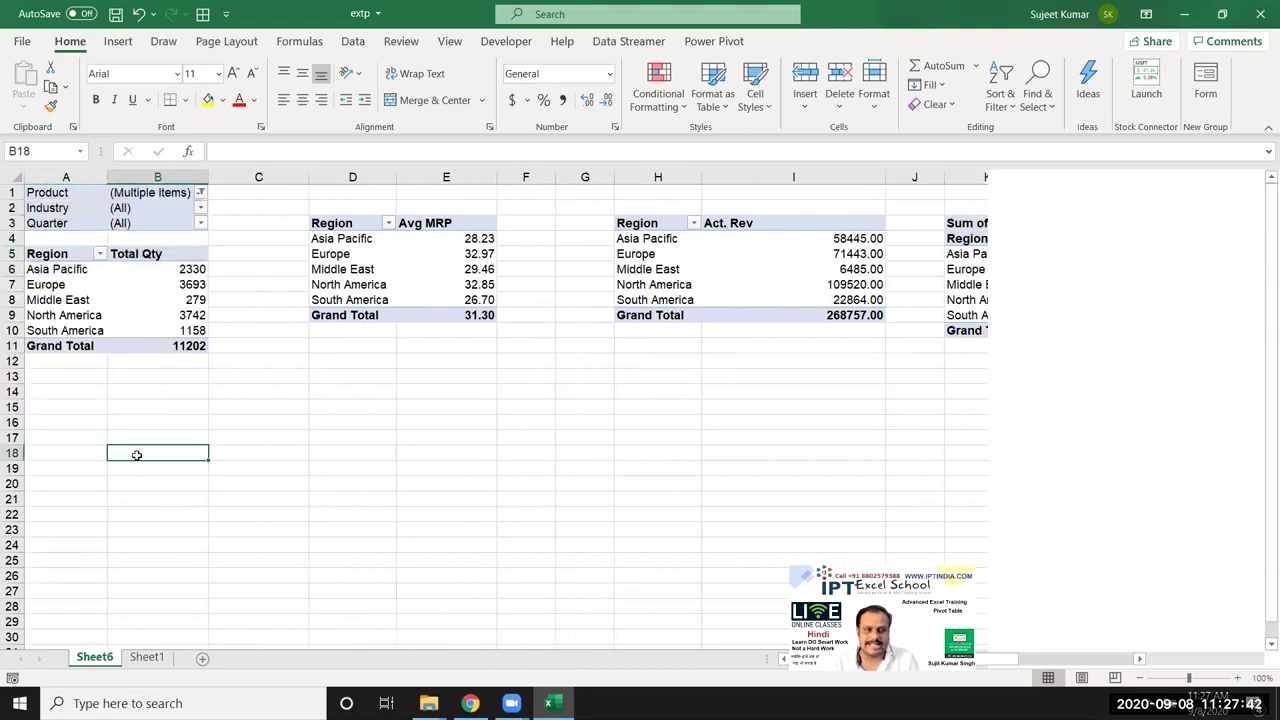
drag(50, 284, 180, 330)
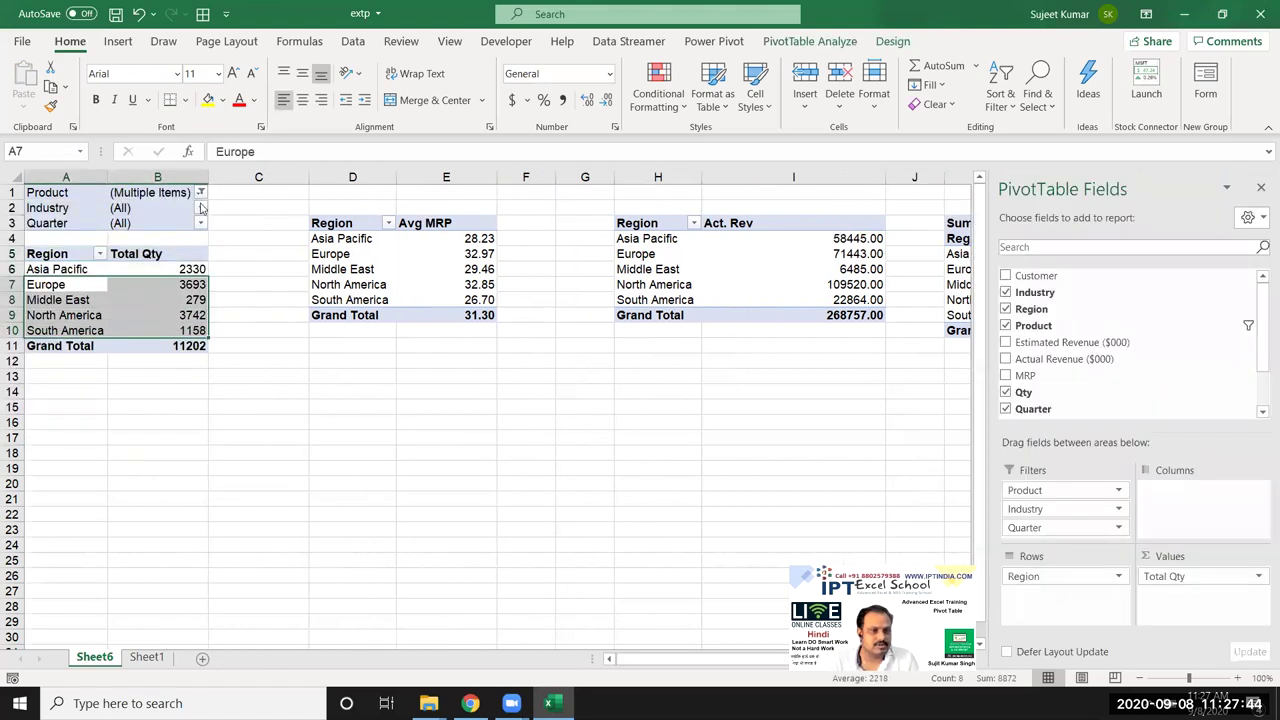
click(201, 193)
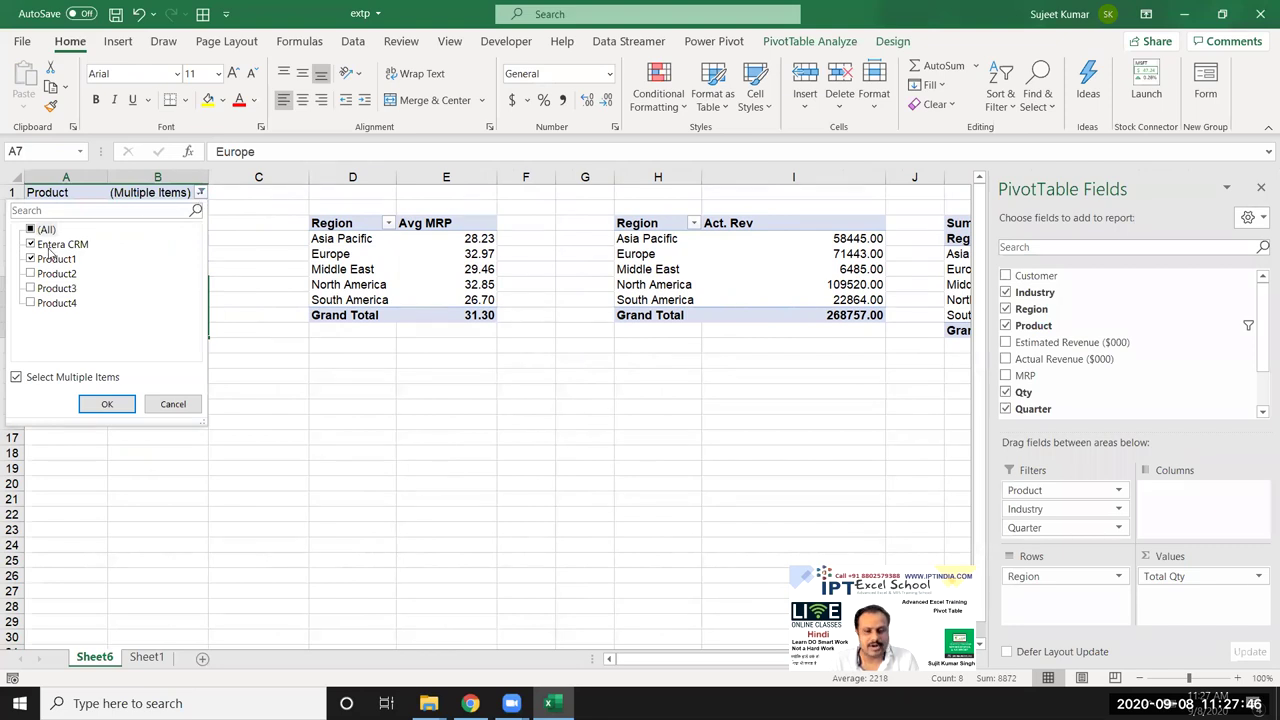
click(236, 345)
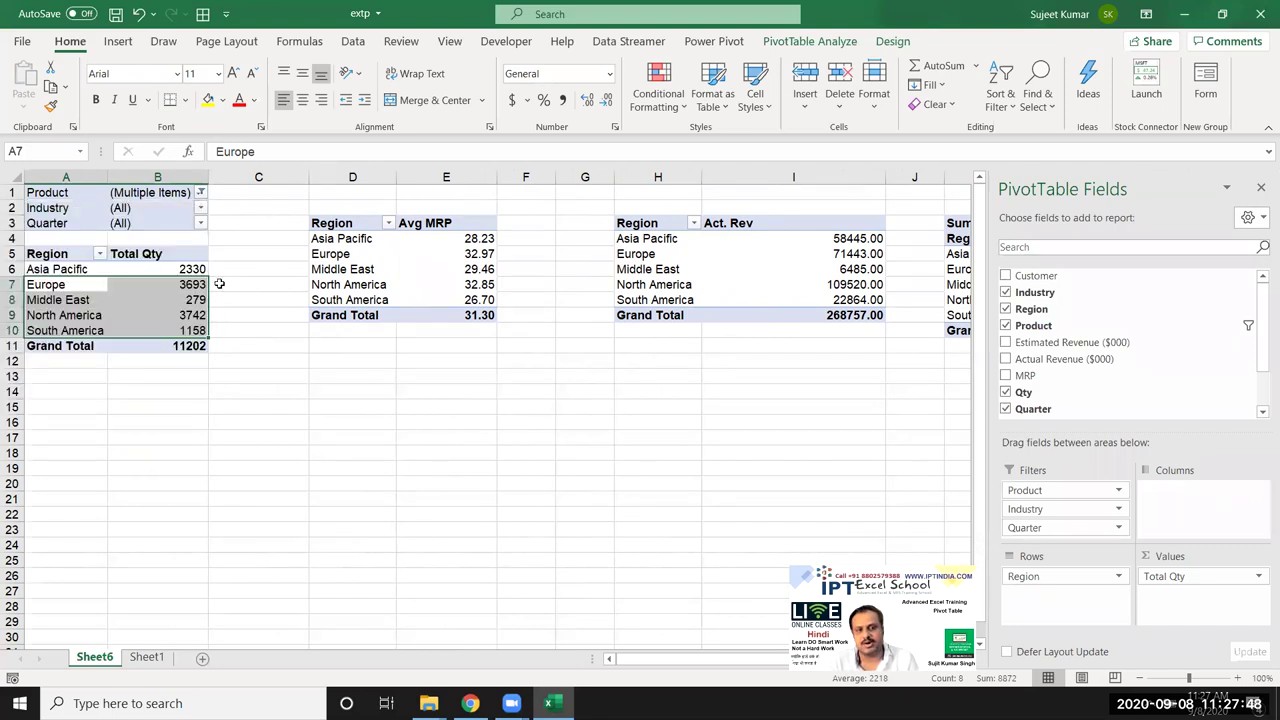
click(201, 192)
click(40, 230)
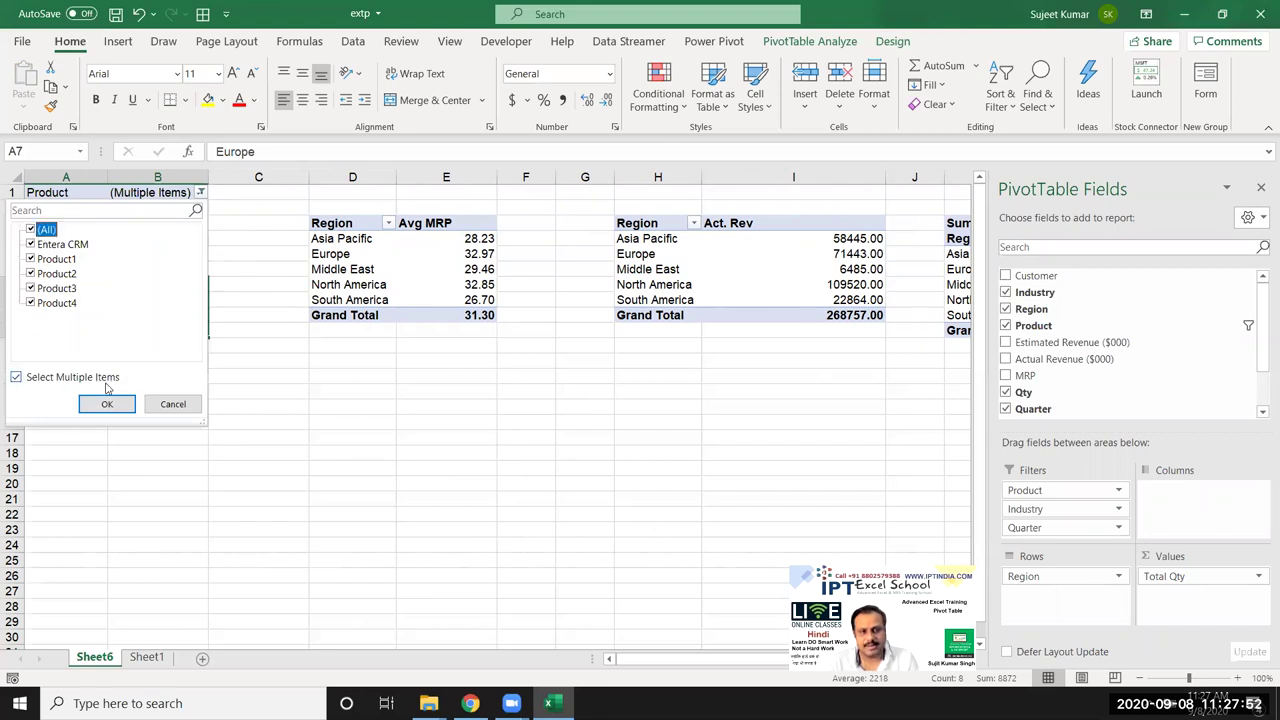
click(104, 403)
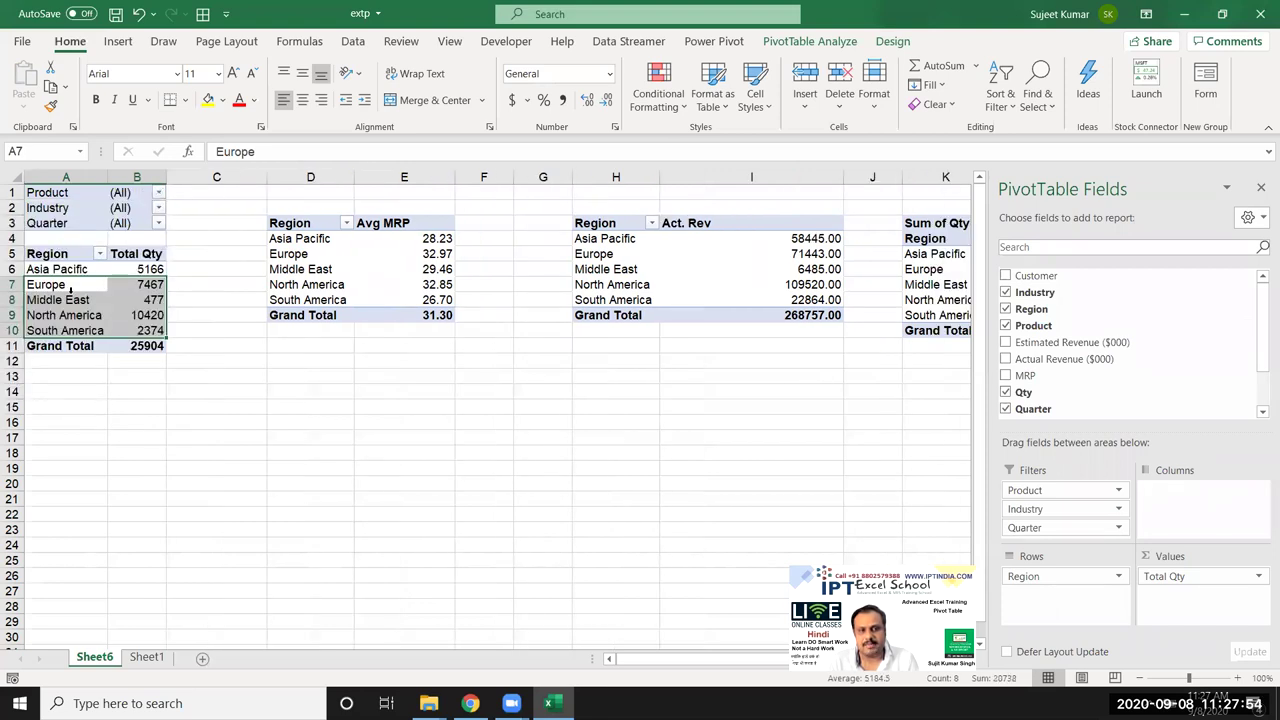
- Take Quarter, Industry and Product out of the Total Qty pivot's filters, leaving the 25904 total
click(543, 269)
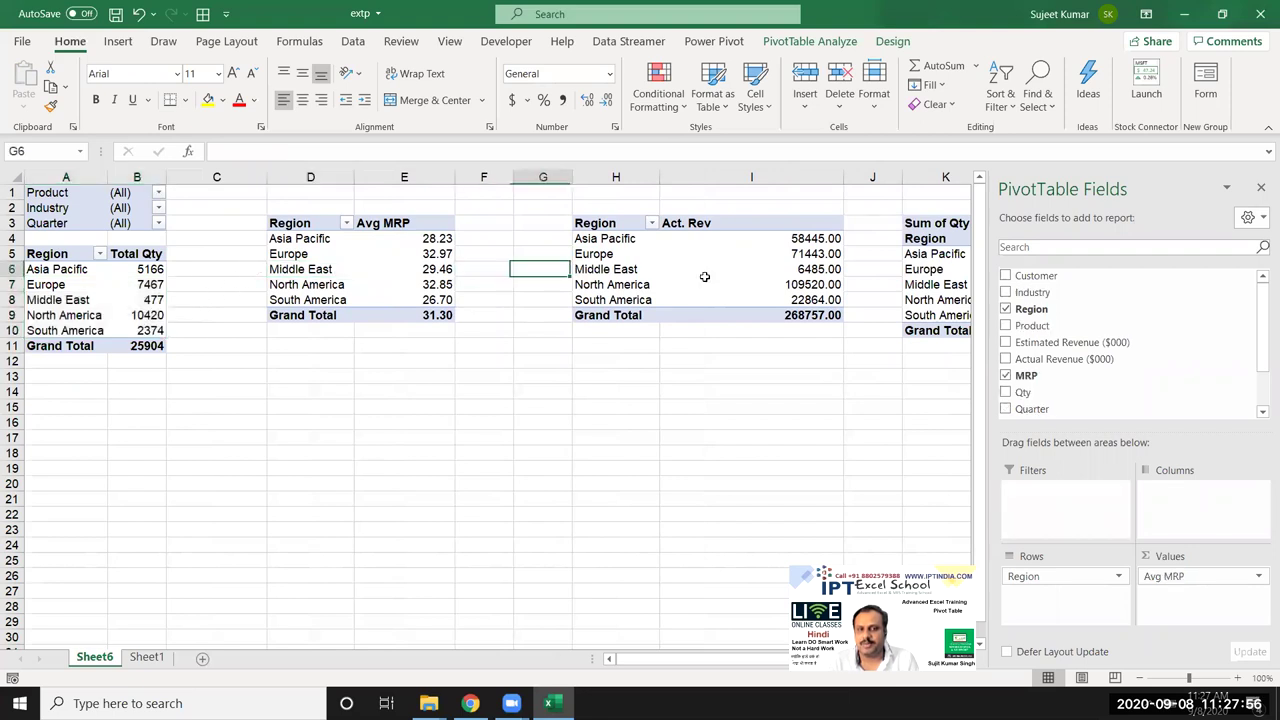
click(359, 290)
click(760, 285)
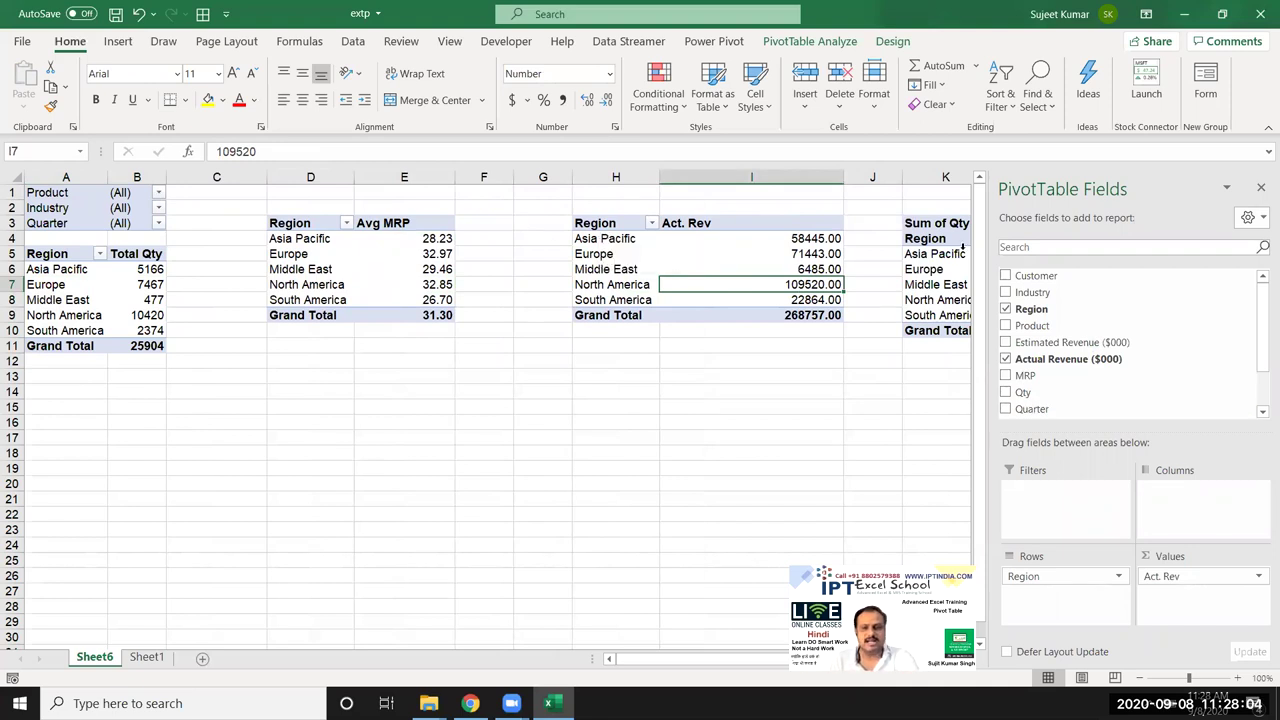
drag(125, 300, 920, 270)
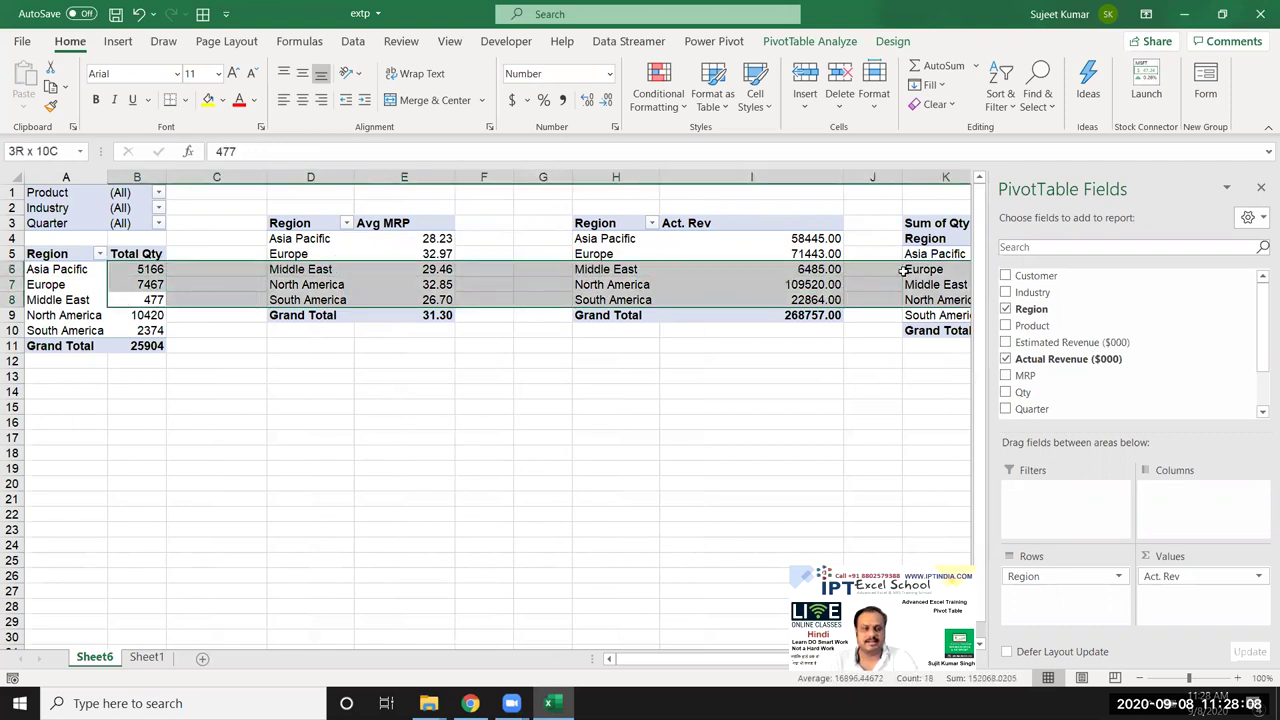
click(106, 301)
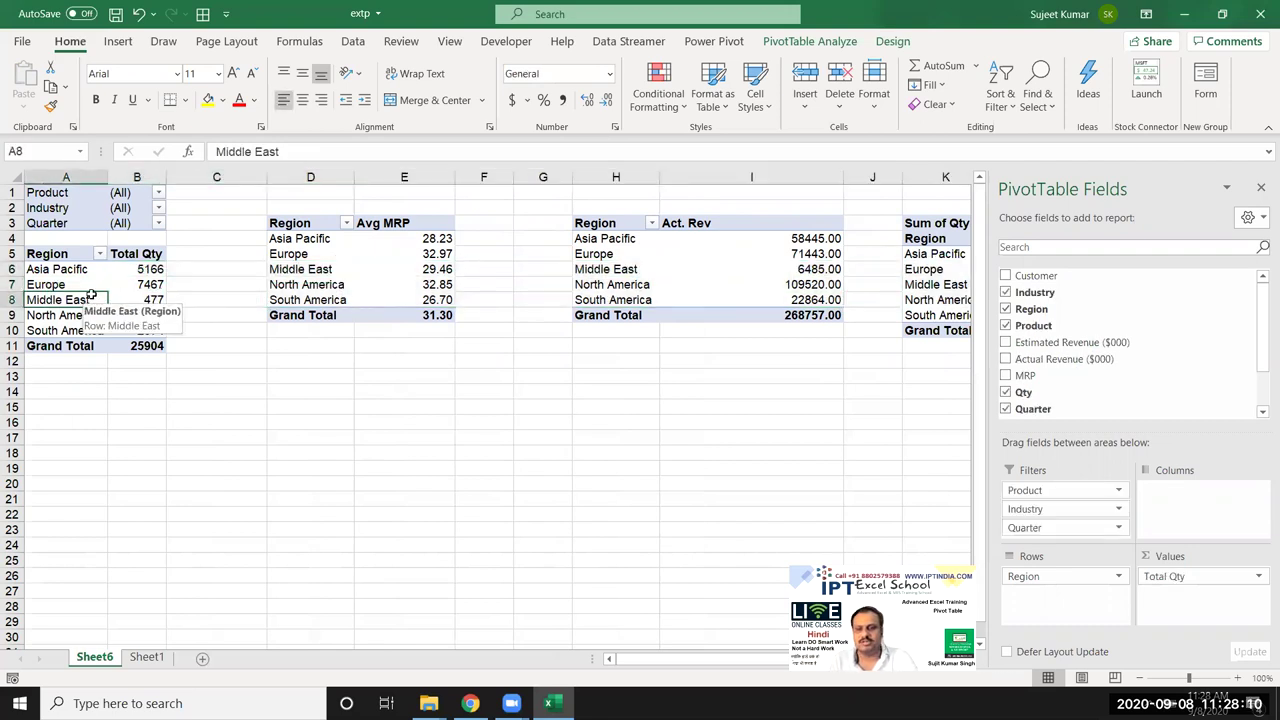
drag(1030, 527, 1106, 403)
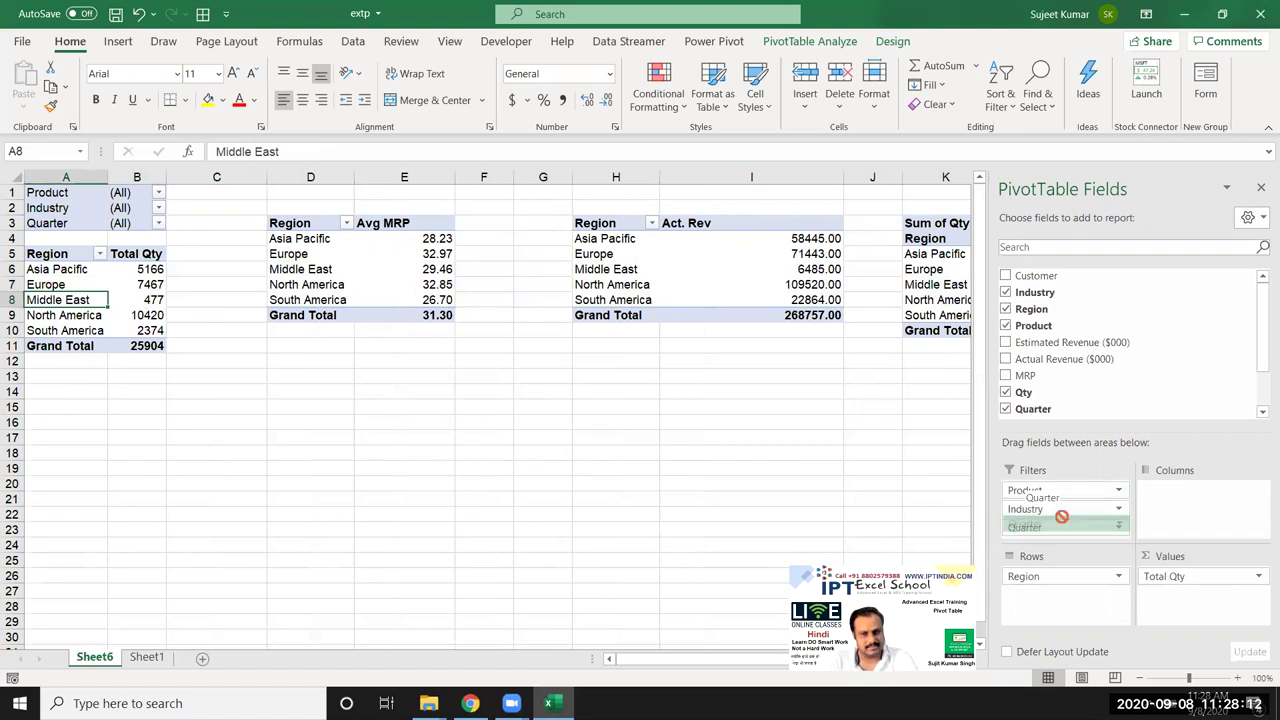
drag(1087, 507, 1110, 385)
drag(1040, 490, 1086, 345)
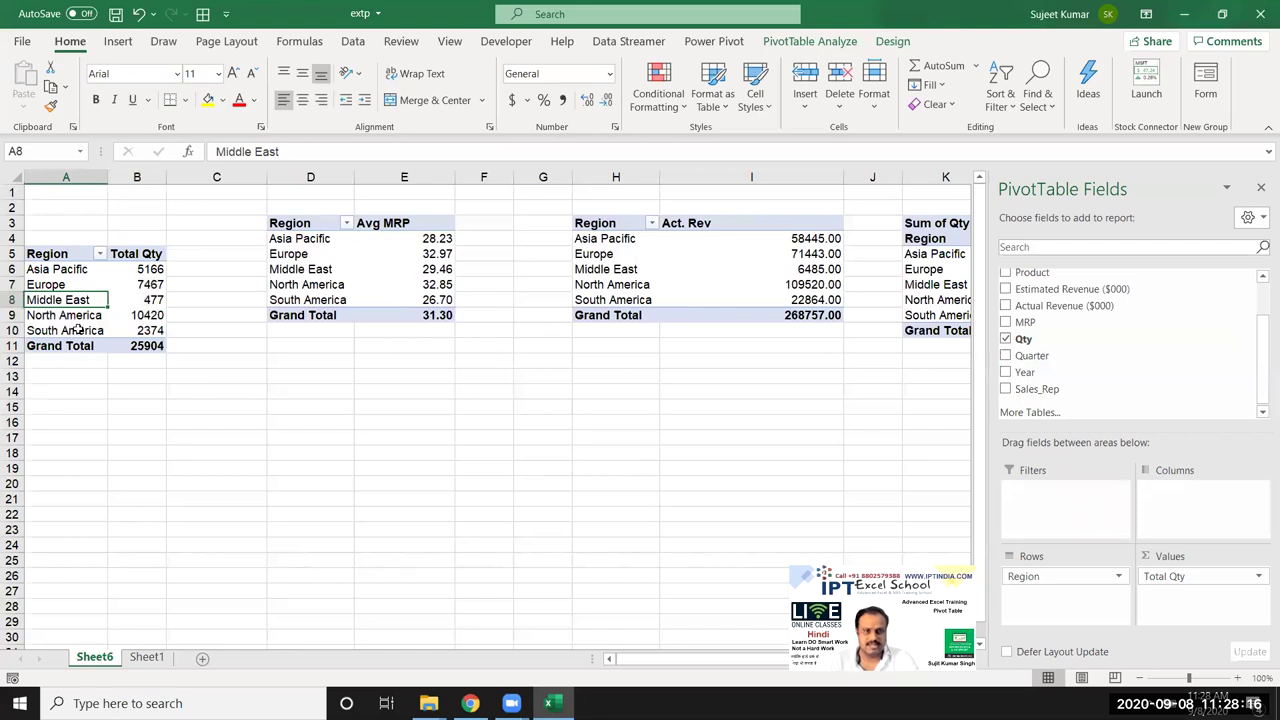
- Insert four slicers, Industry, Product, Quarter and Sales_Rep, for the Total Qty pivot from PivotTable Analyze
click(118, 42)
click(778, 42)
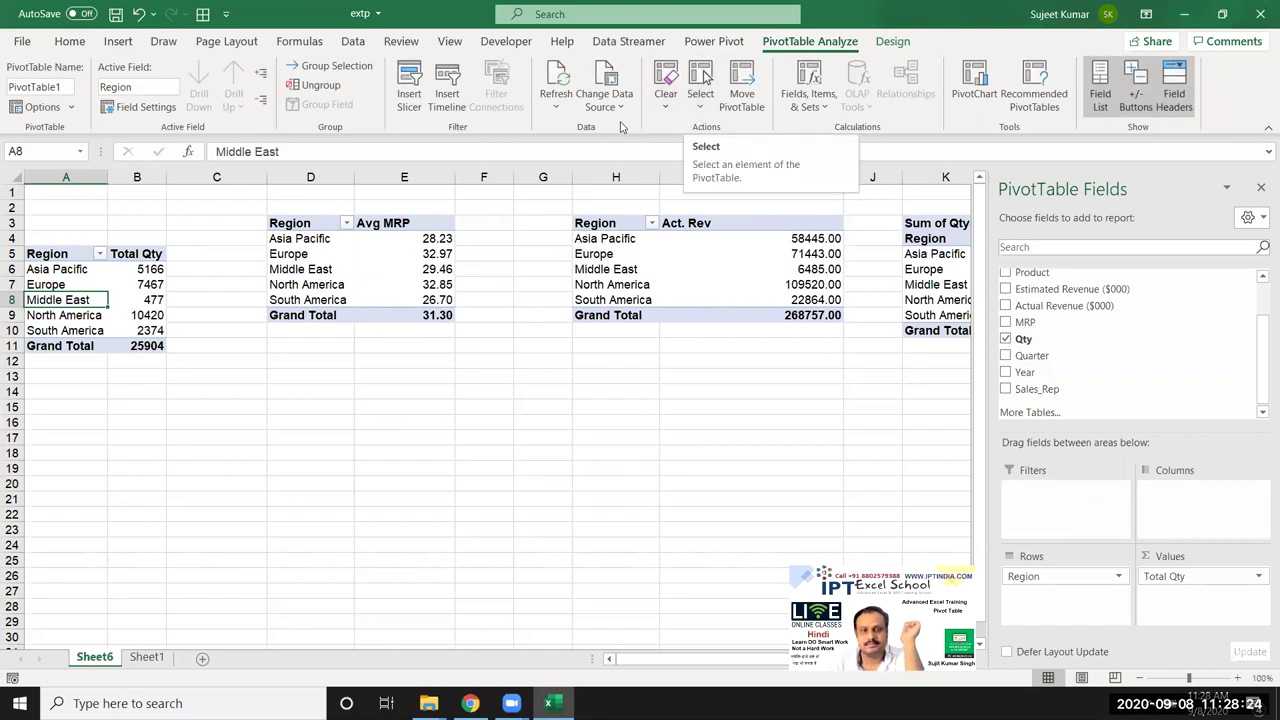
click(410, 95)
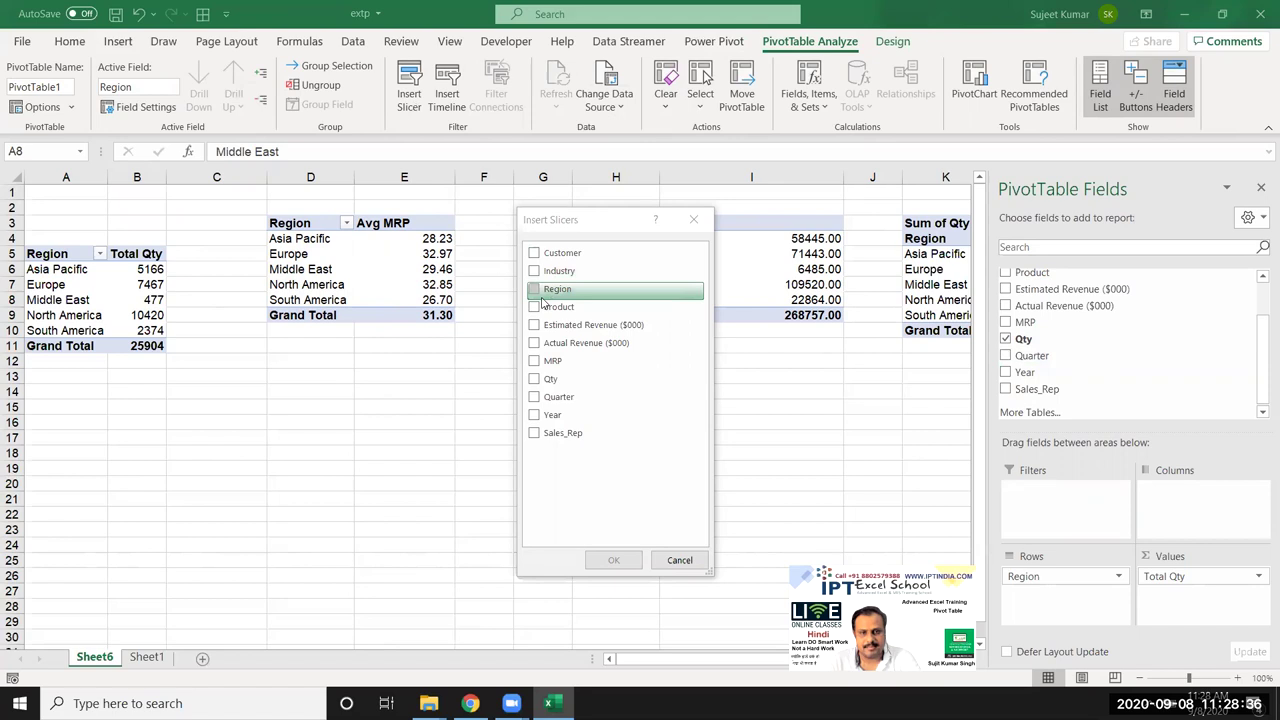
click(534, 271)
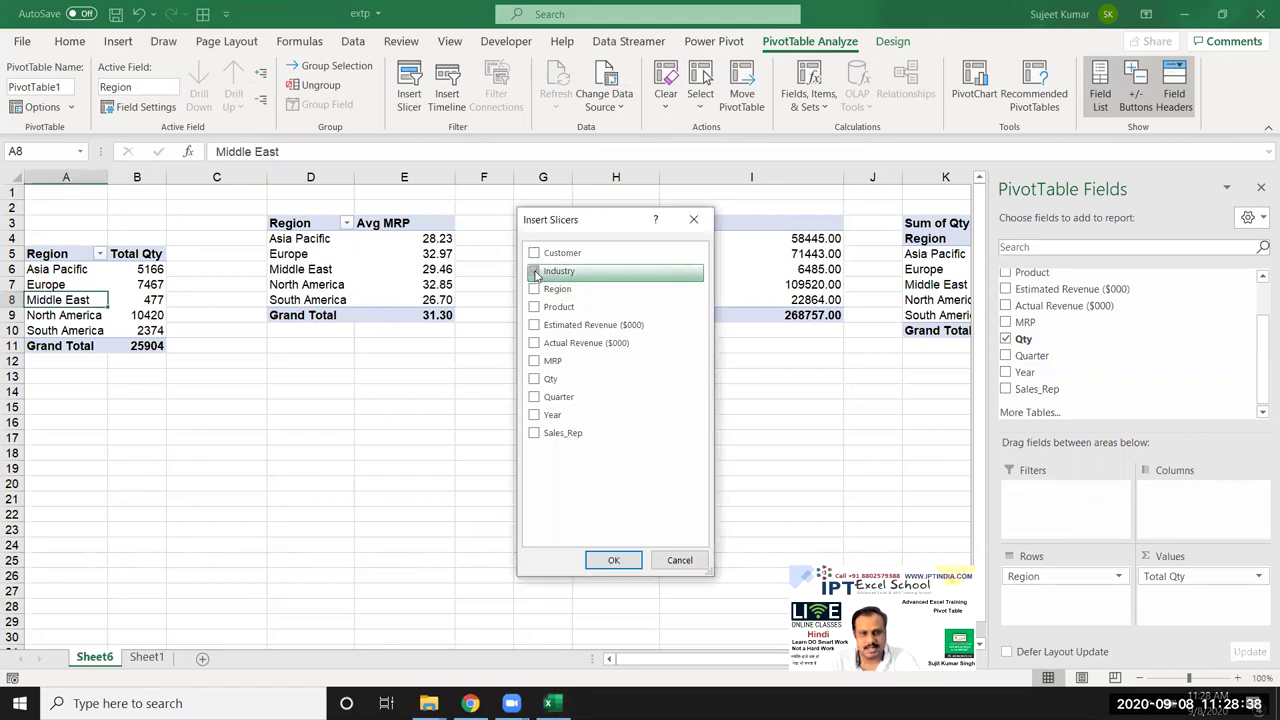
click(533, 308)
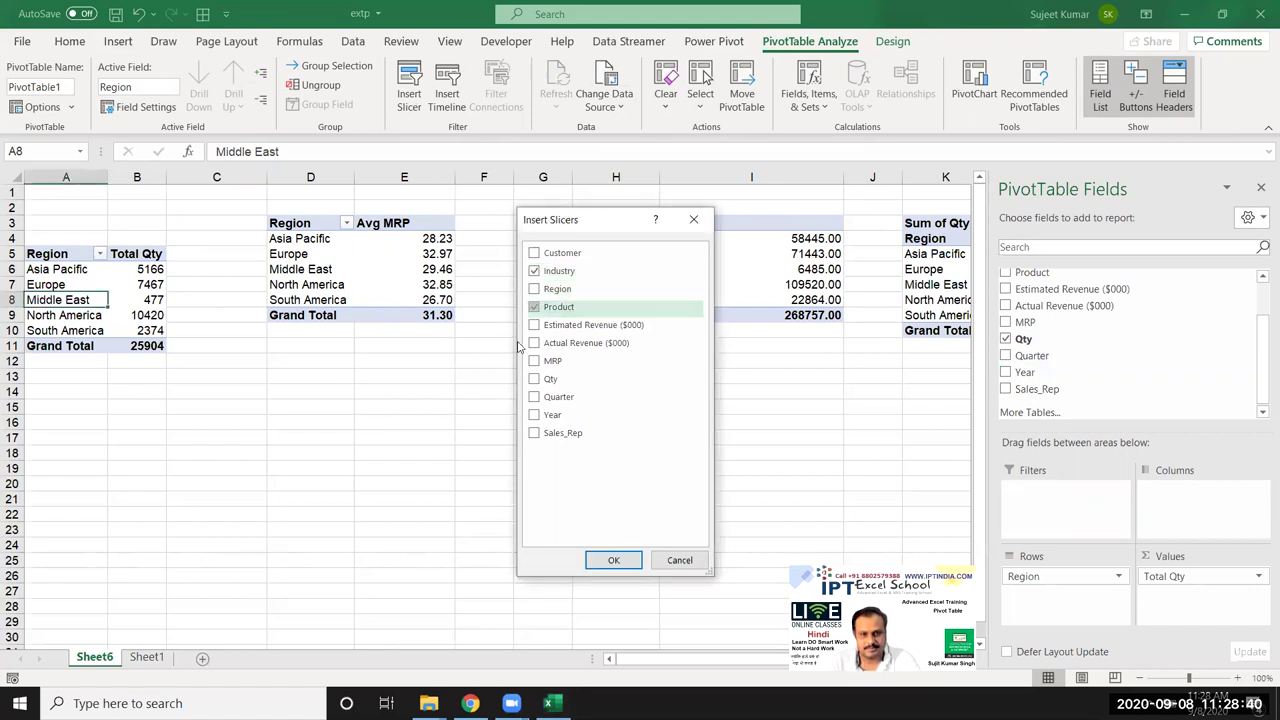
click(531, 400)
click(535, 433)
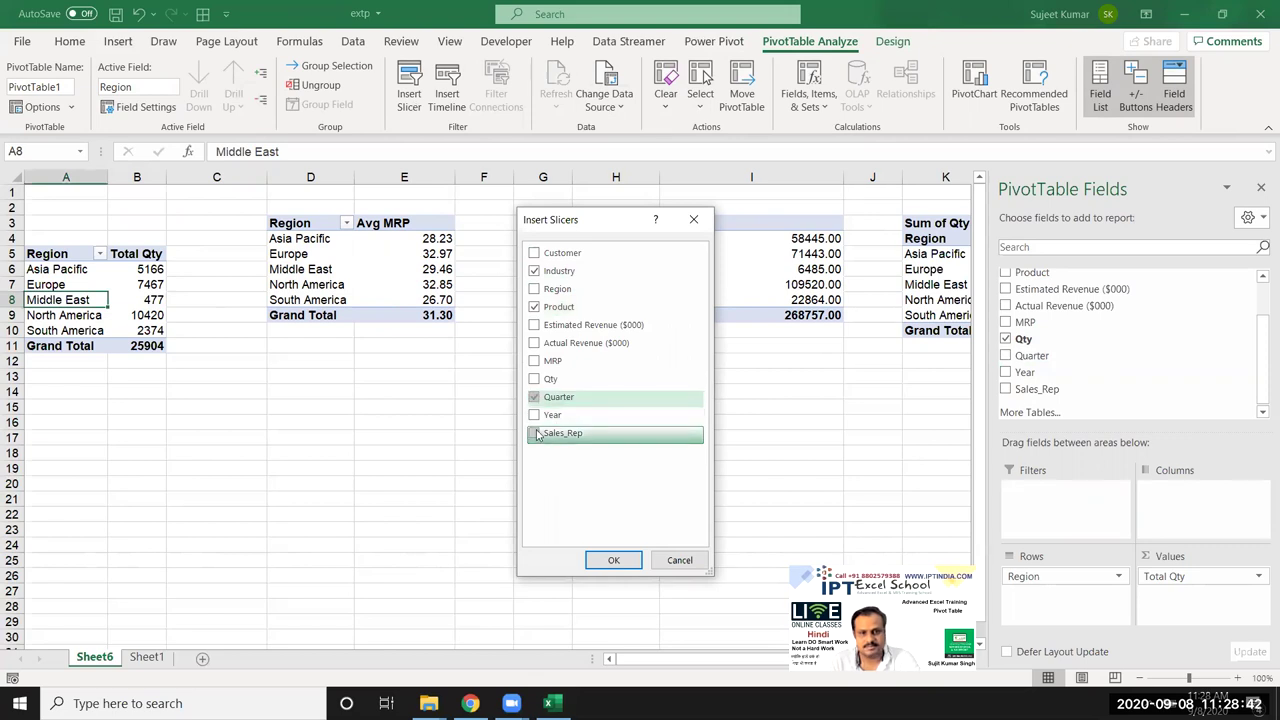
click(613, 559)
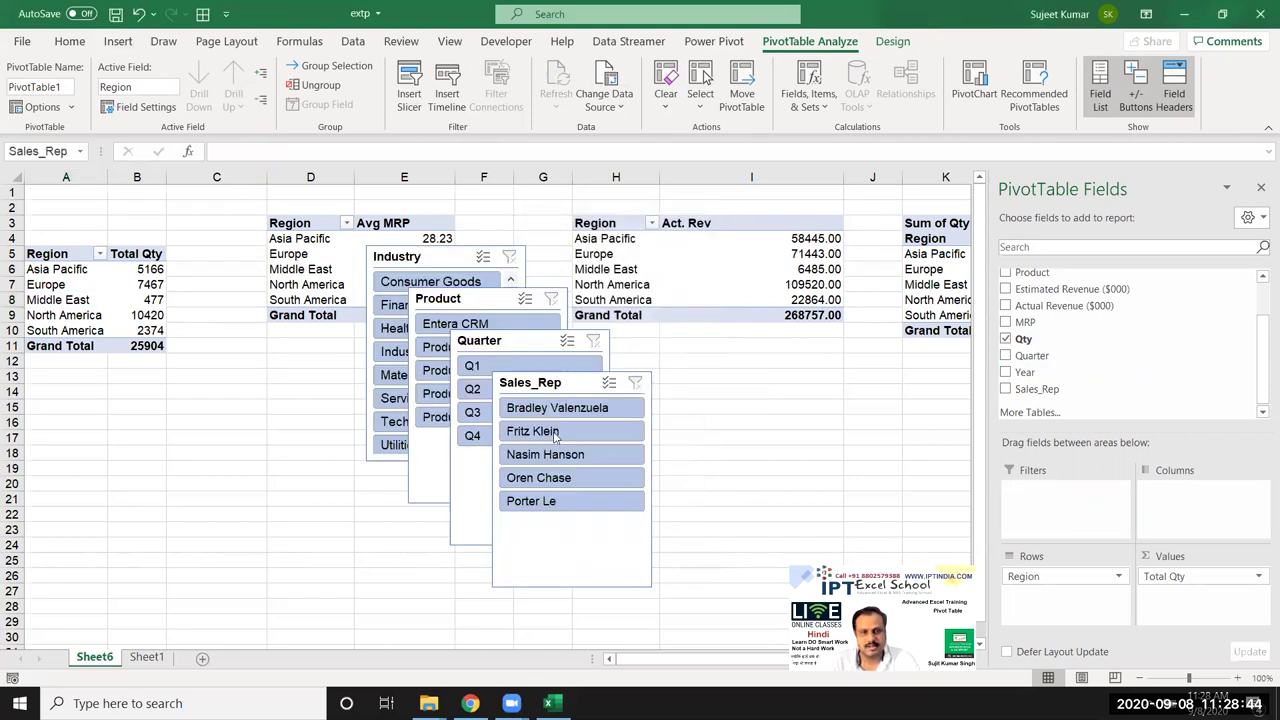
- Line up the Industry, Product, Quarter and Sales_Rep slicers side by side, then filter to Product1 (total 5250)
drag(440, 257, 253, 375)
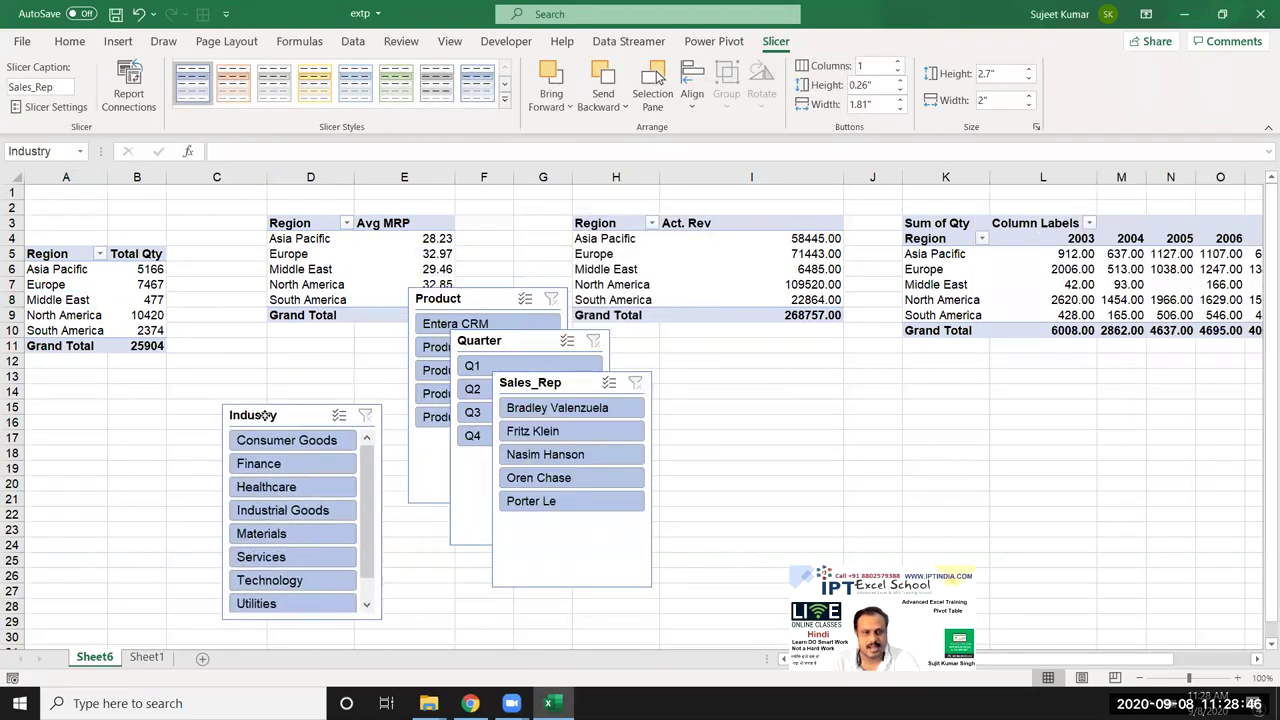
drag(438, 298, 369, 377)
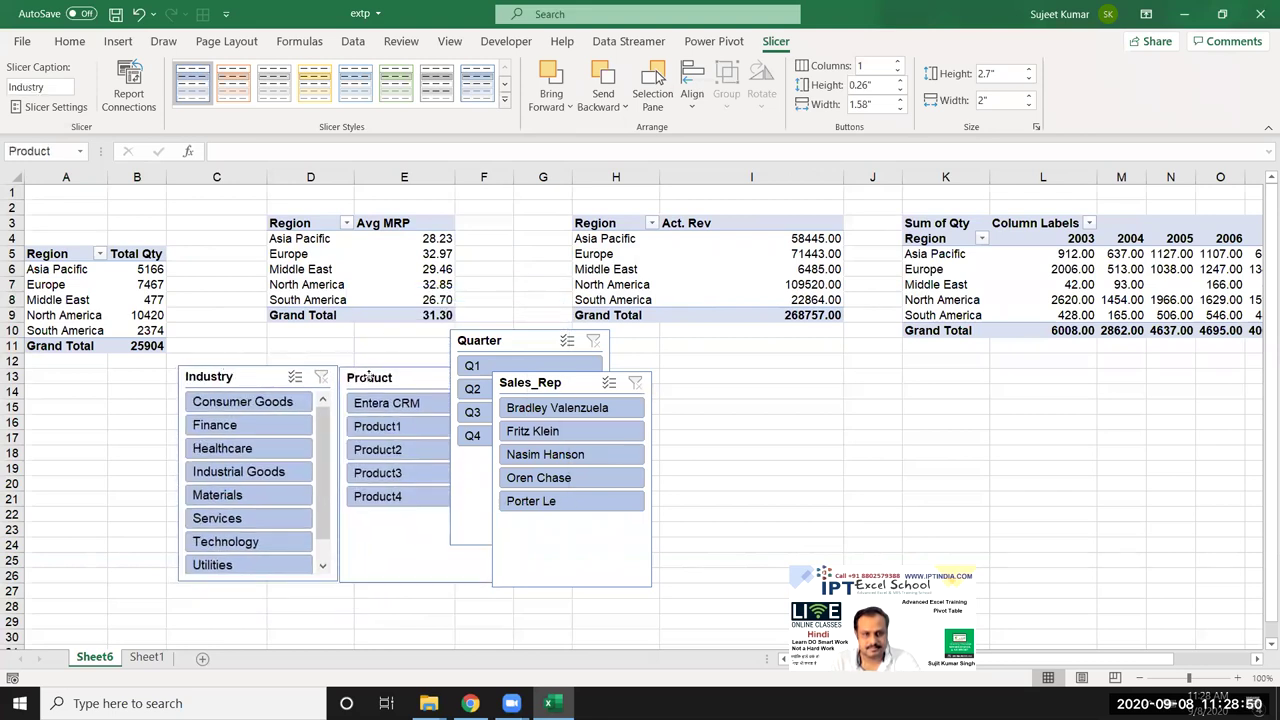
drag(512, 338, 576, 368)
drag(491, 383, 683, 373)
click(444, 430)
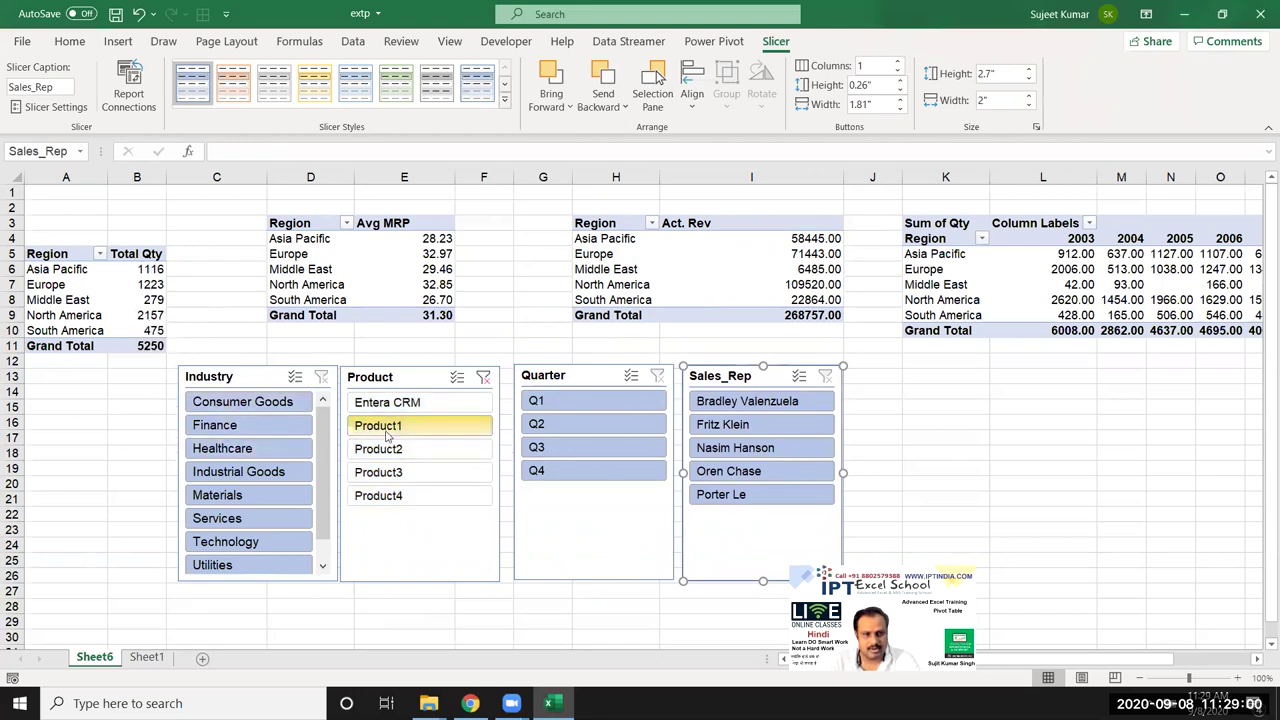
- Try the slicers with Entera CRM, Product1, Finance and Product2, then clear the Product and Industry filters
click(430, 402)
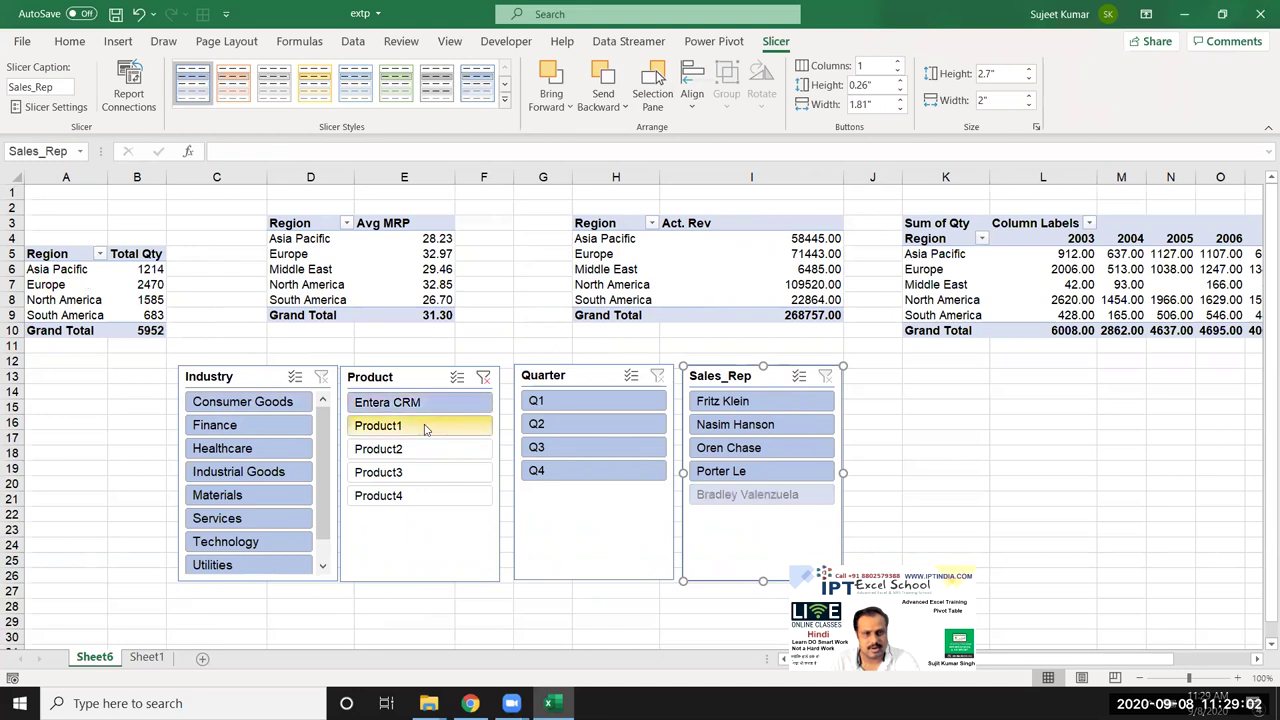
click(424, 427)
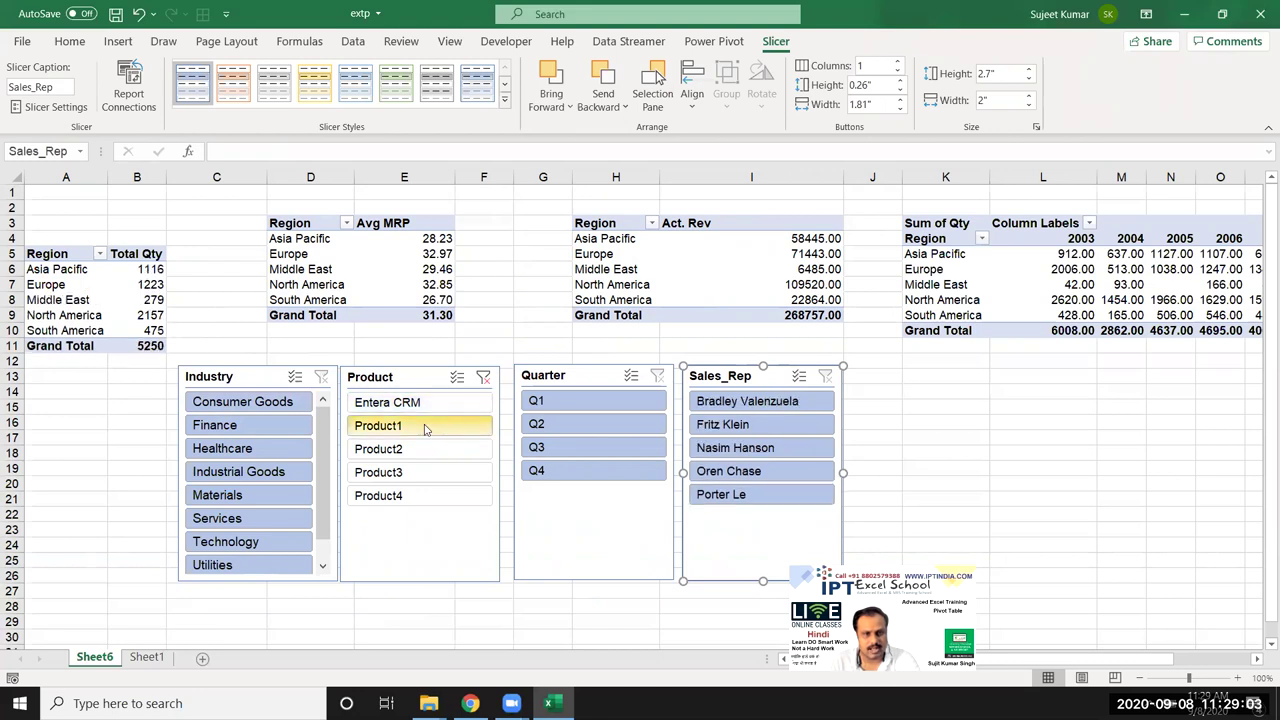
click(240, 428)
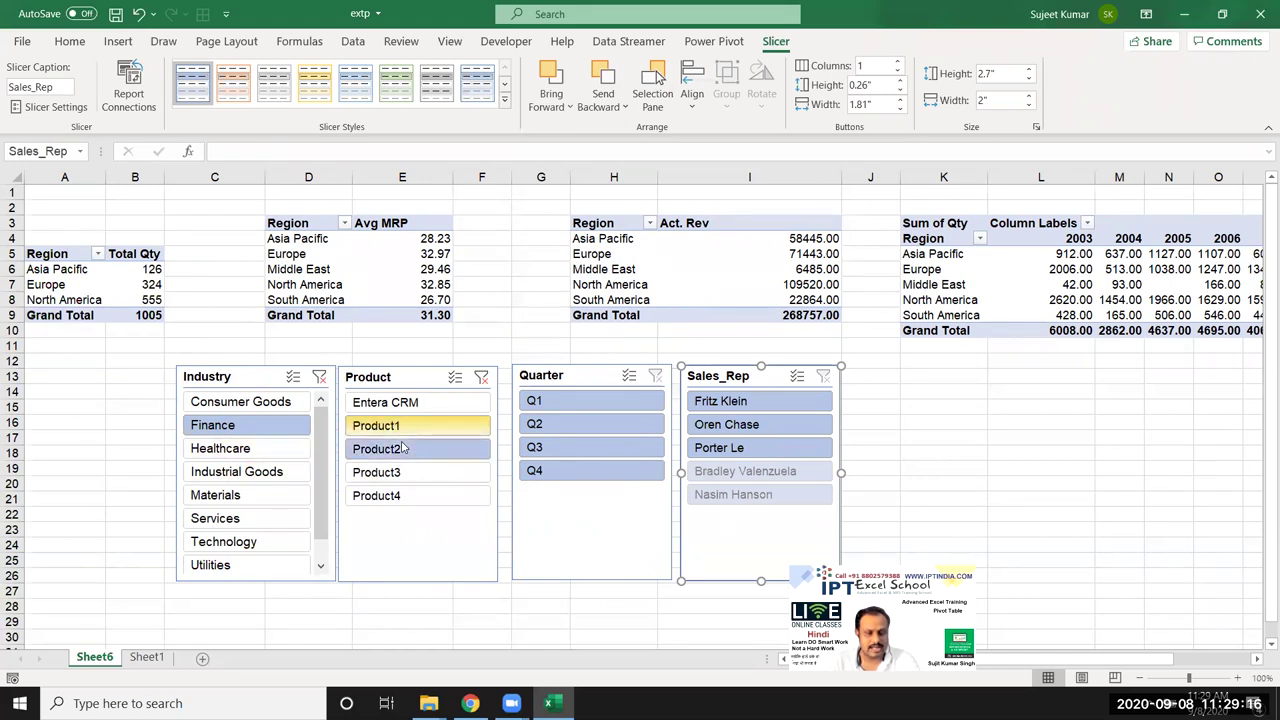
ctrl+click(400, 447)
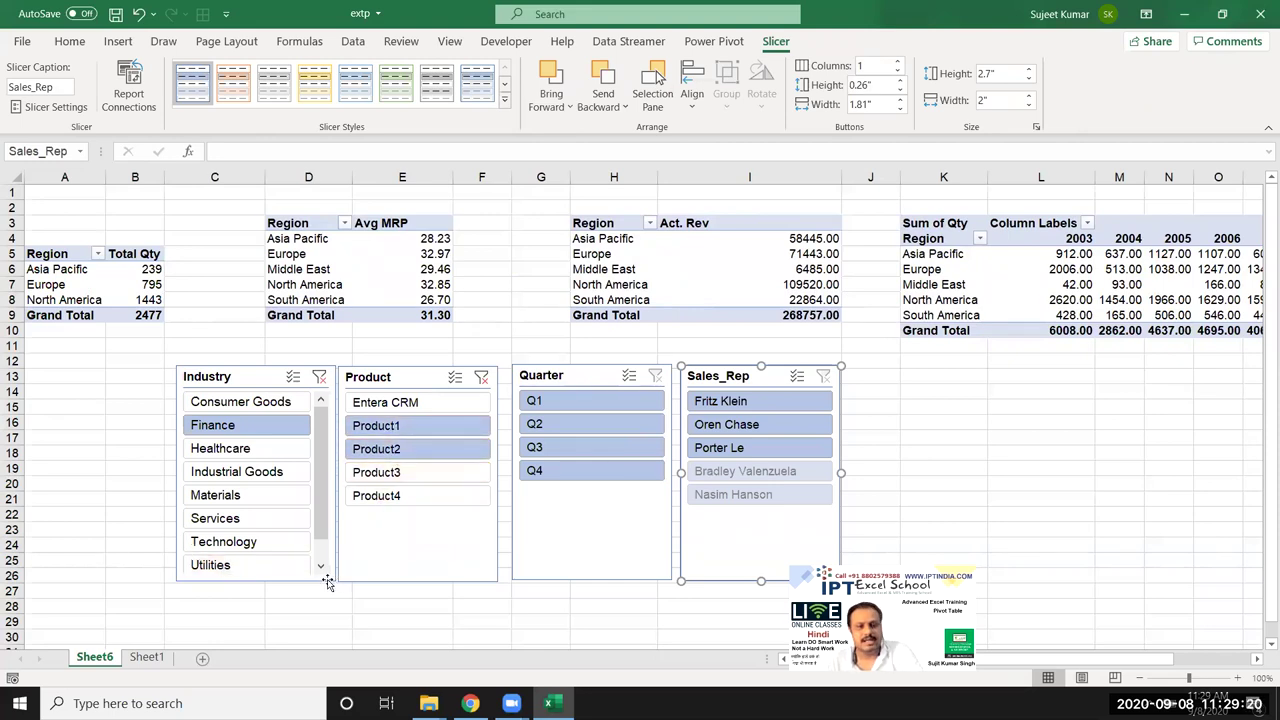
click(481, 377)
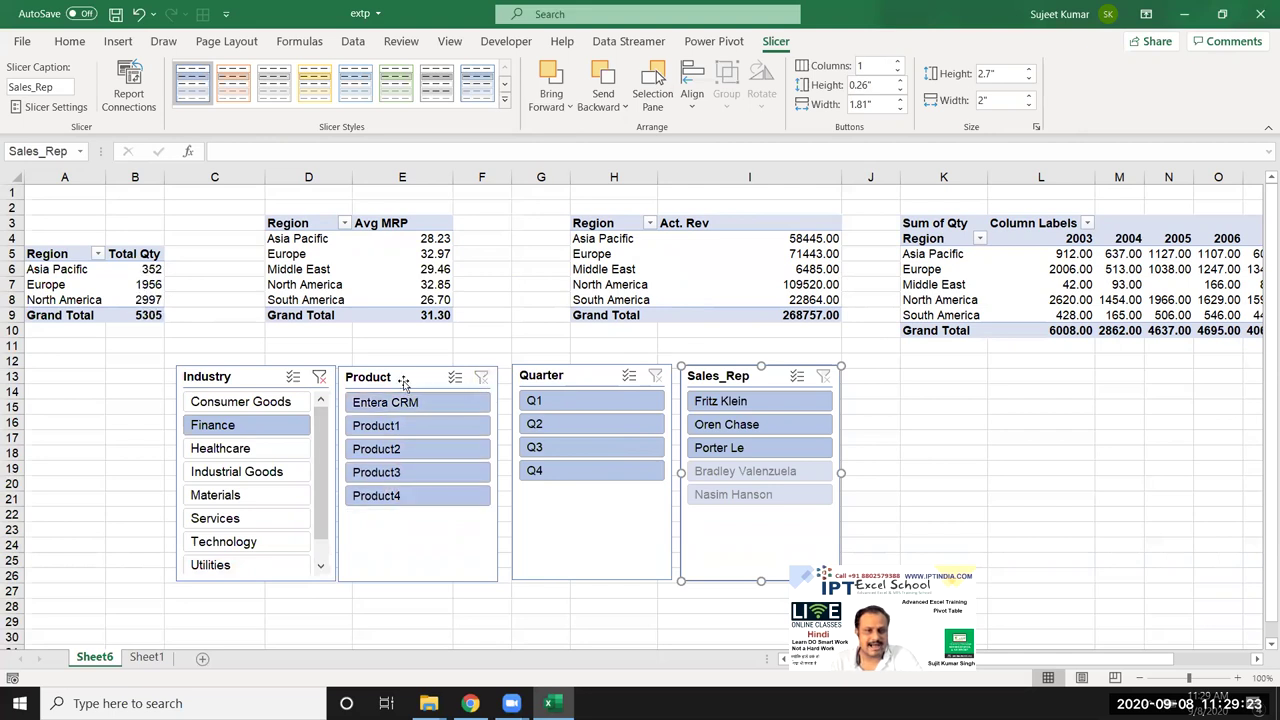
click(319, 379)
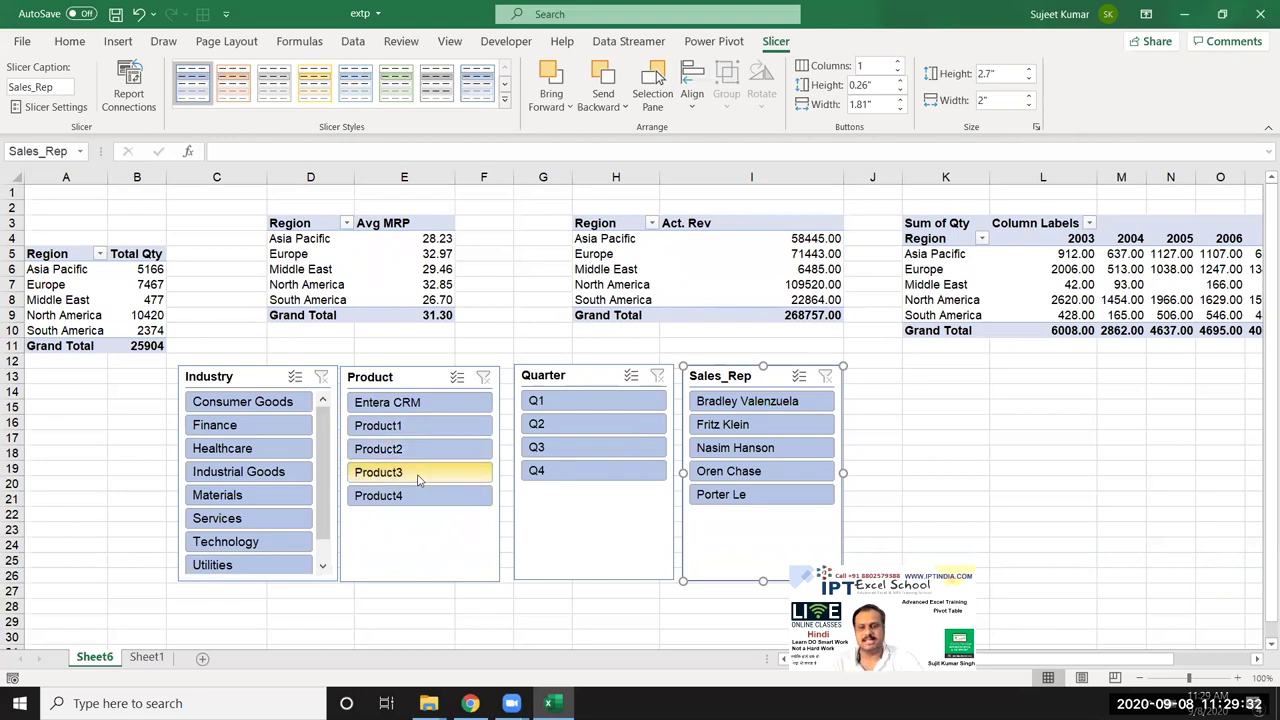
- Nudge the Quarter slicer closer to Product, filter to Product1 once more, then clear it
click(578, 520)
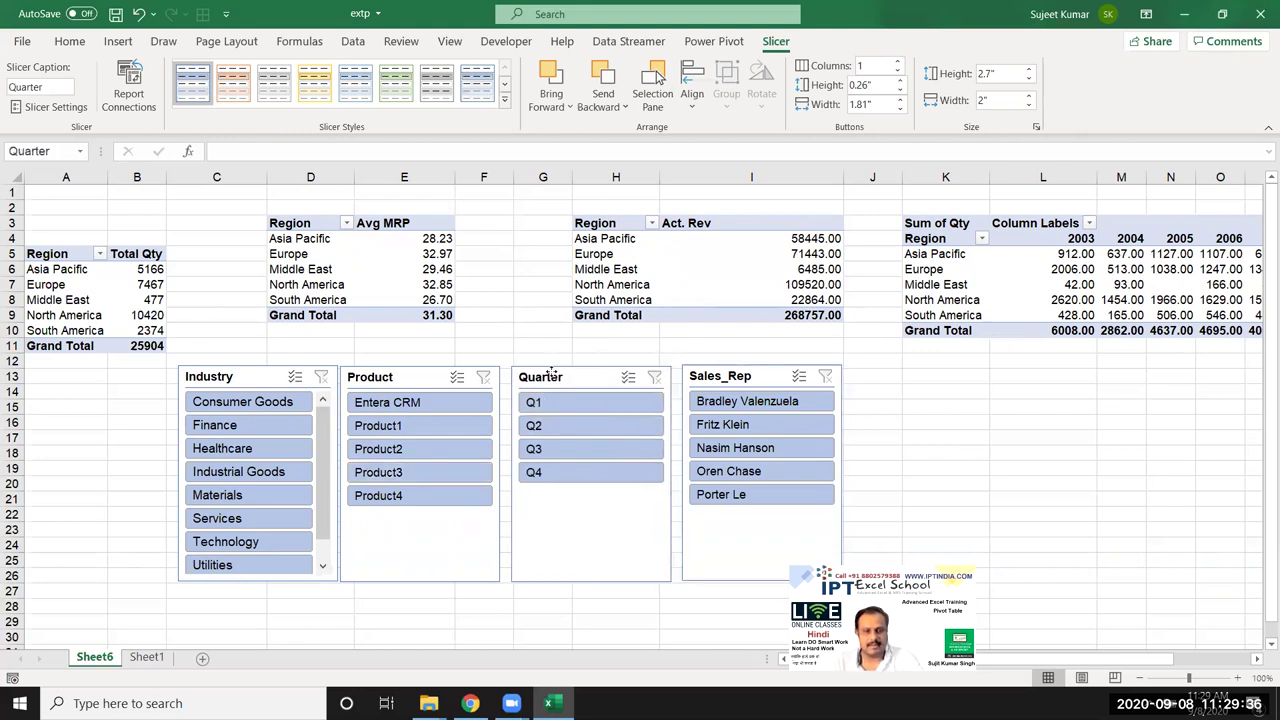
drag(560, 374, 549, 375)
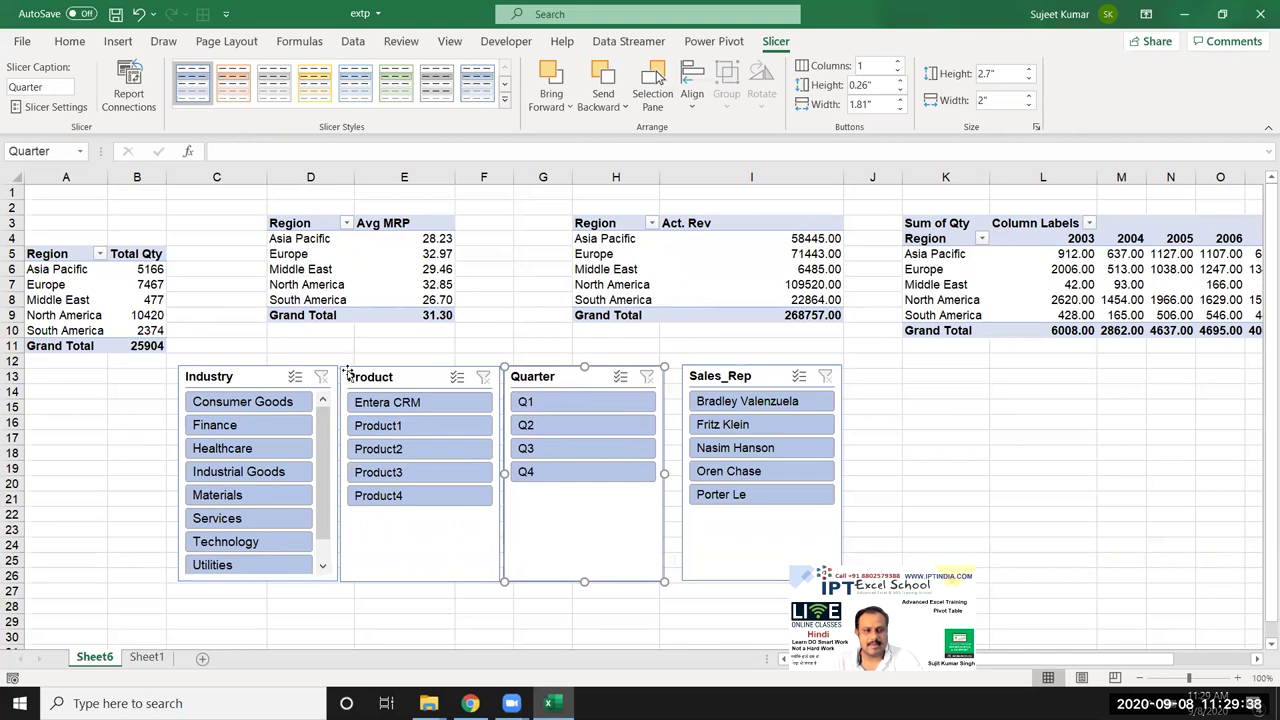
click(373, 428)
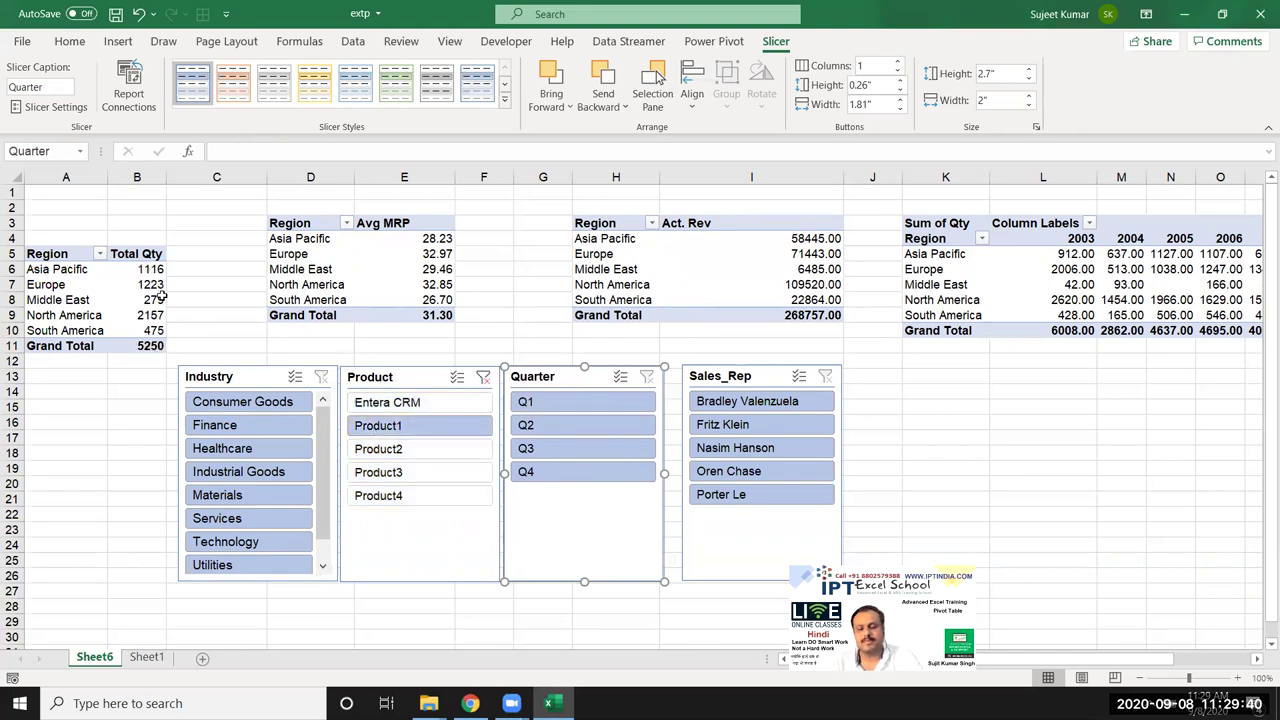
click(483, 377)
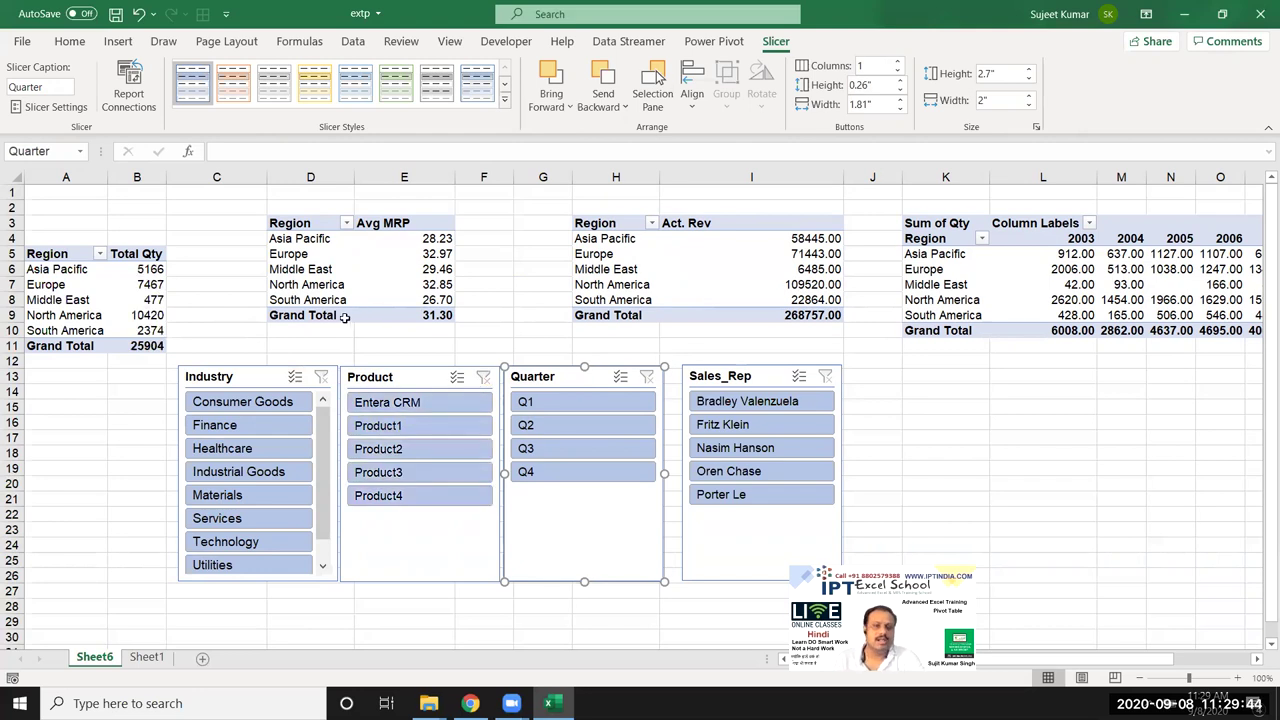
mouse_move(420, 315)
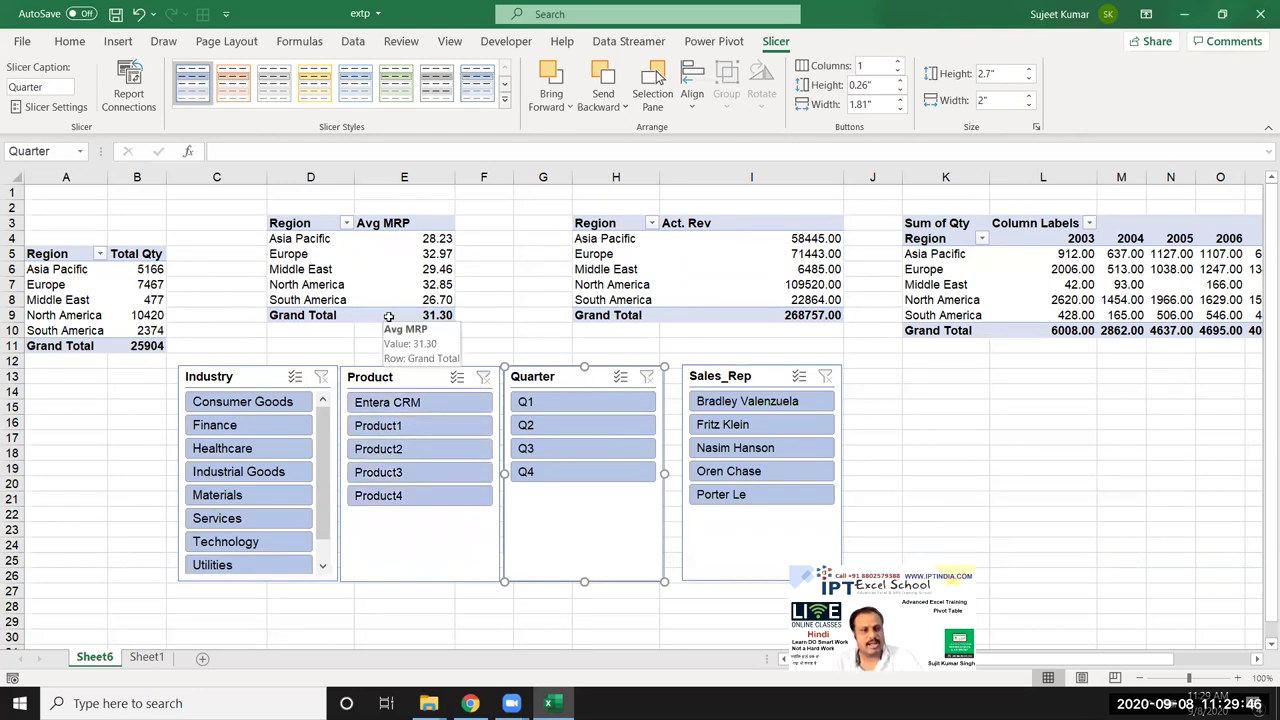
click(316, 285)
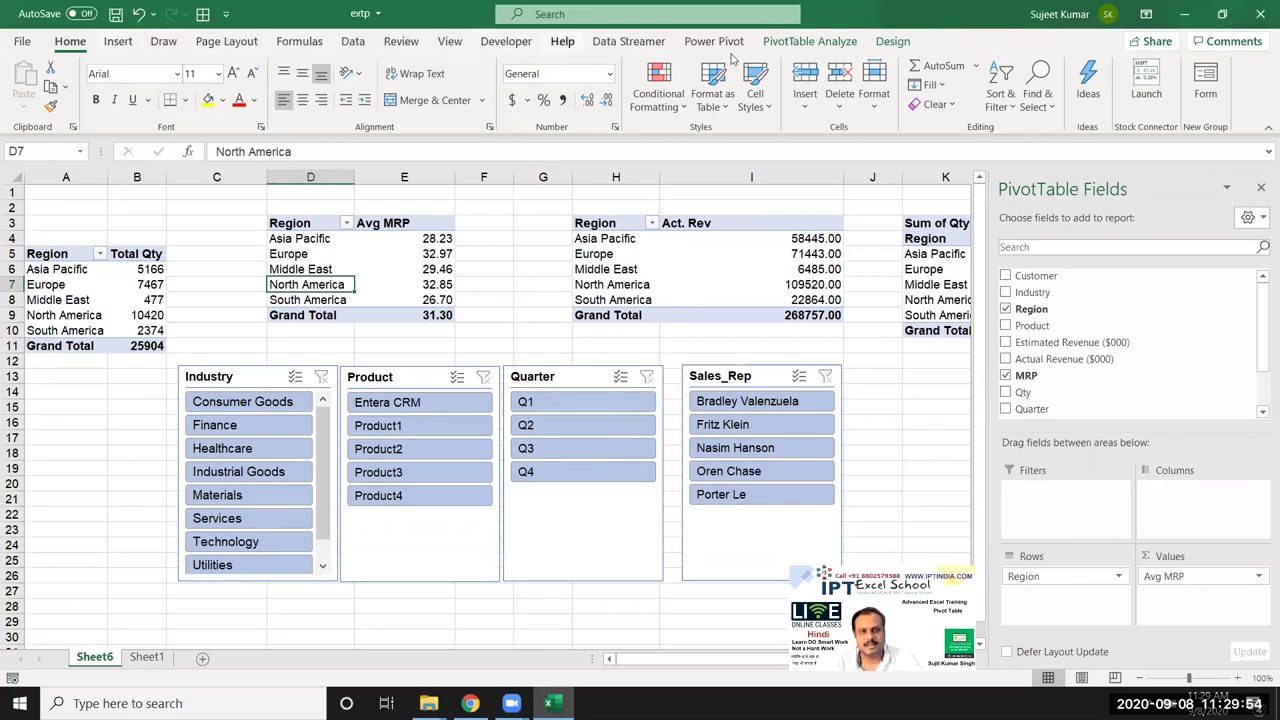
- Show the PivotTable Analyze ribbon with the Avg MRP pivot selected
click(816, 47)
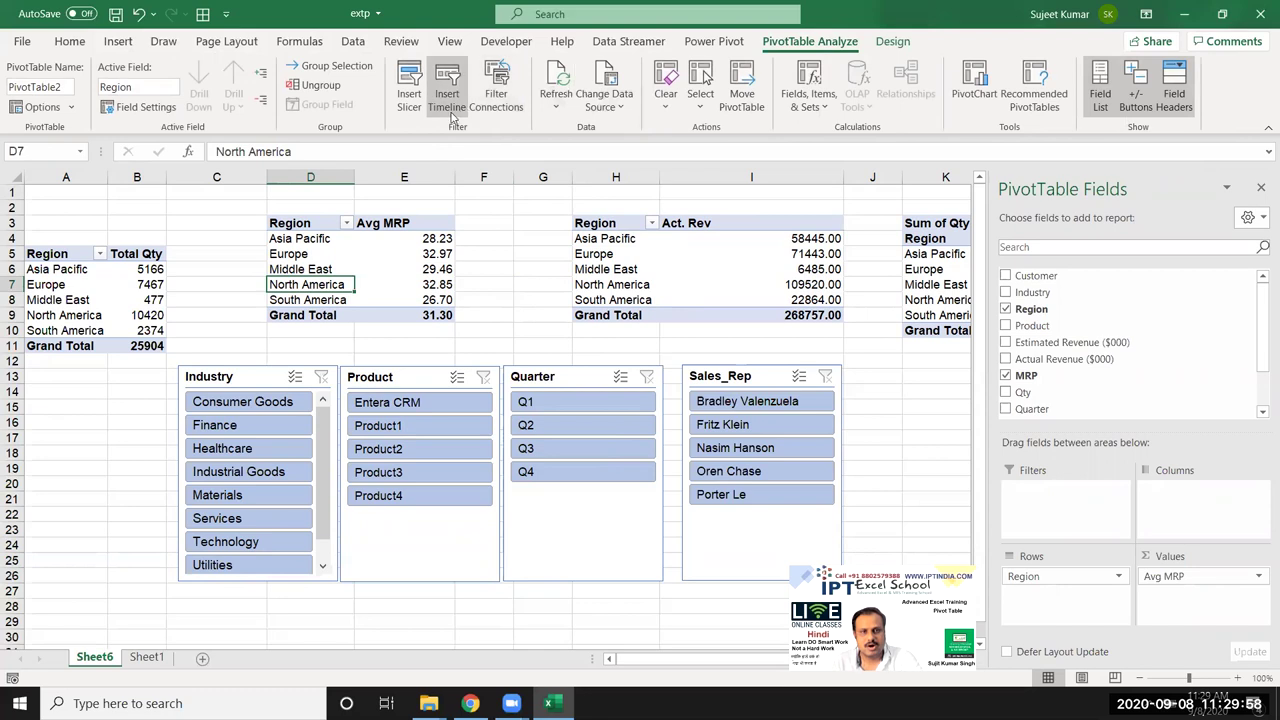
- Connect the Avg MRP pivot to the Industry, Product, Quarter and Sales_Rep slicers via Filter Connections
click(408, 100)
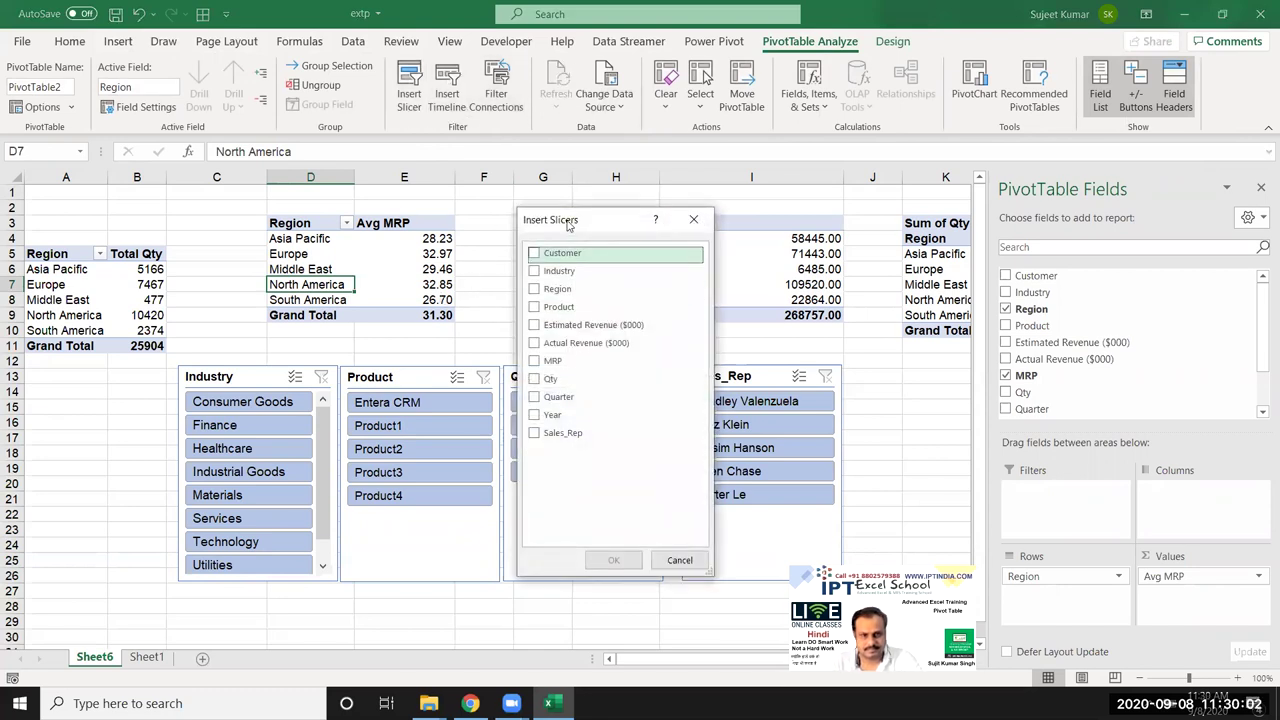
drag(570, 220, 585, 190)
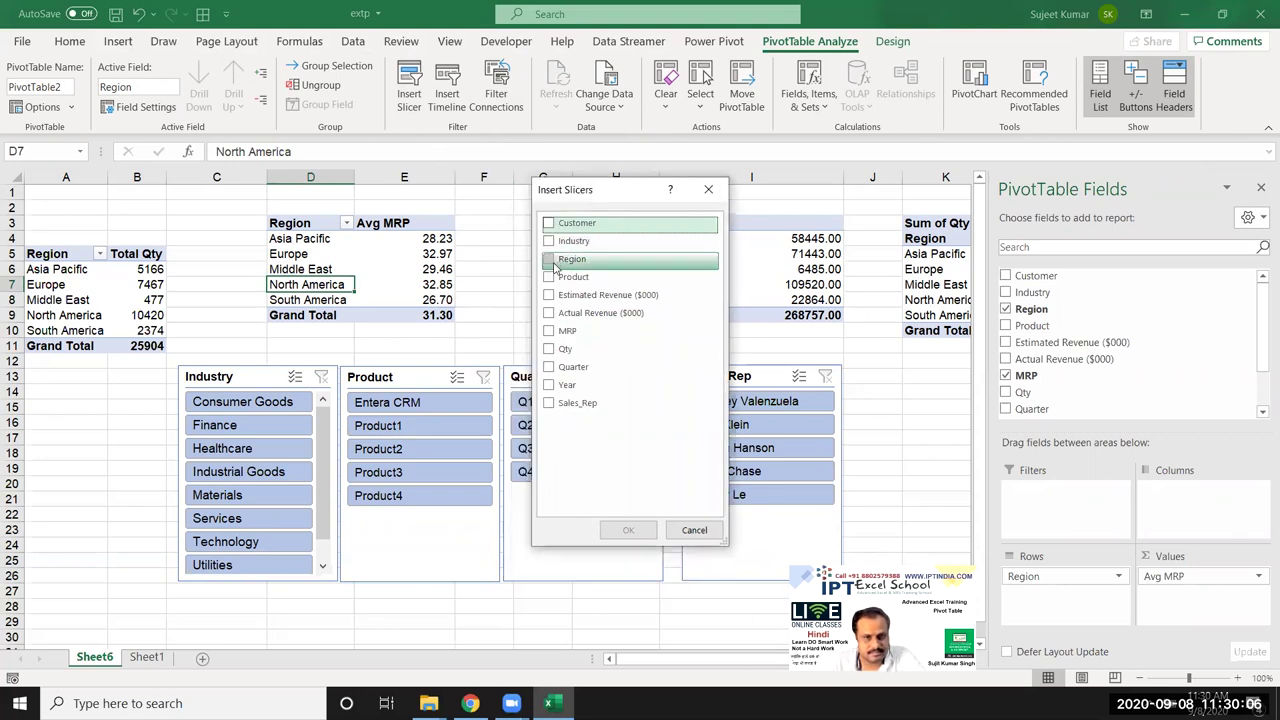
click(708, 189)
click(500, 100)
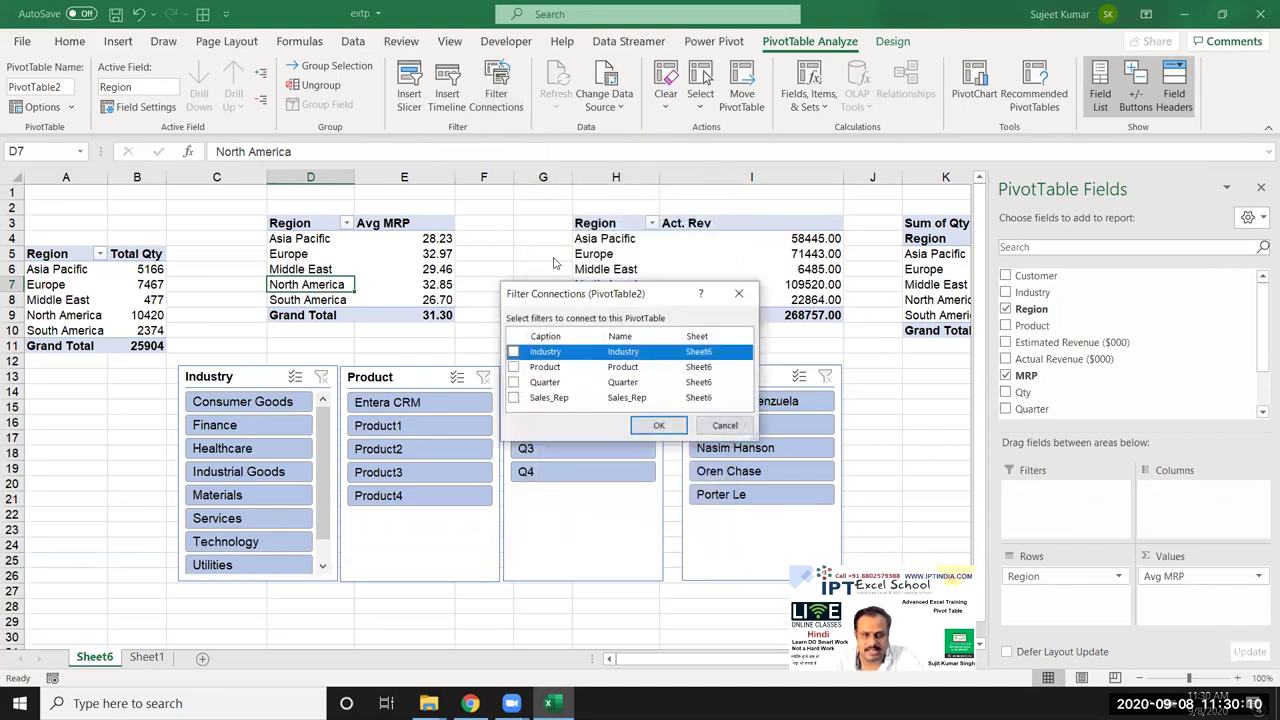
click(513, 351)
click(513, 367)
click(513, 382)
click(513, 397)
click(659, 425)
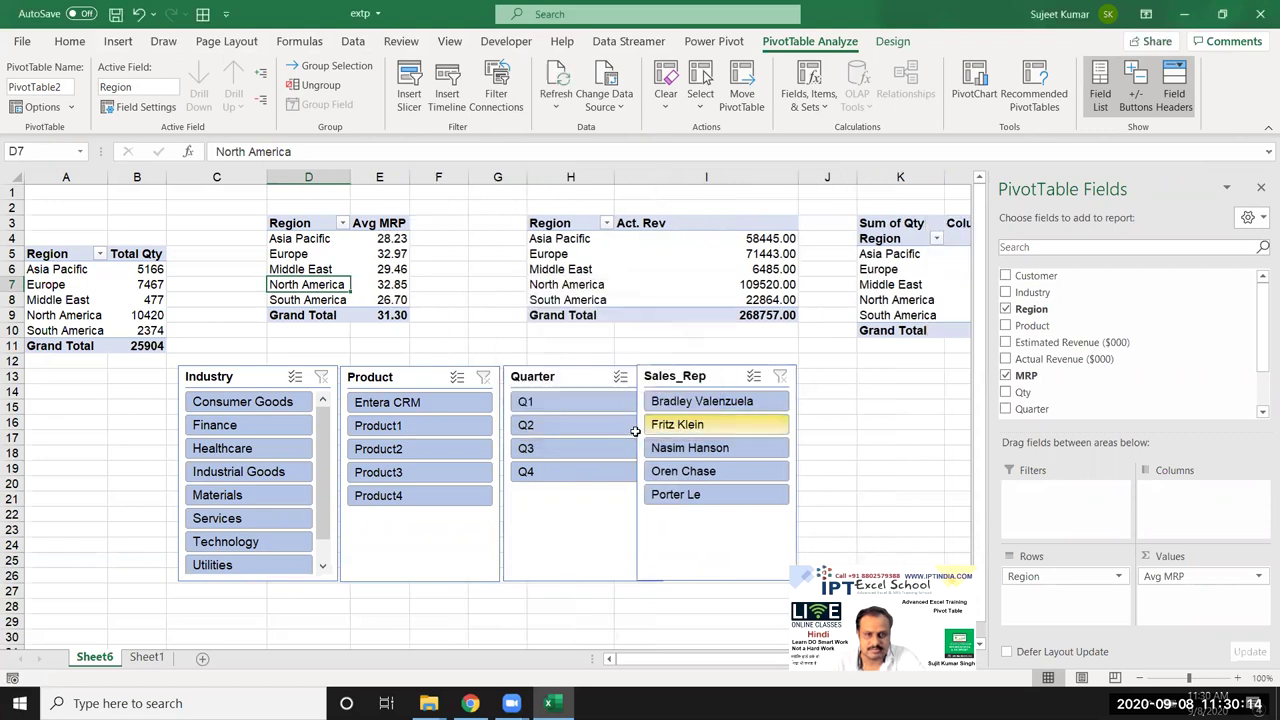
- Connect the Act. Rev pivot to the slicers as well
click(625, 300)
click(496, 95)
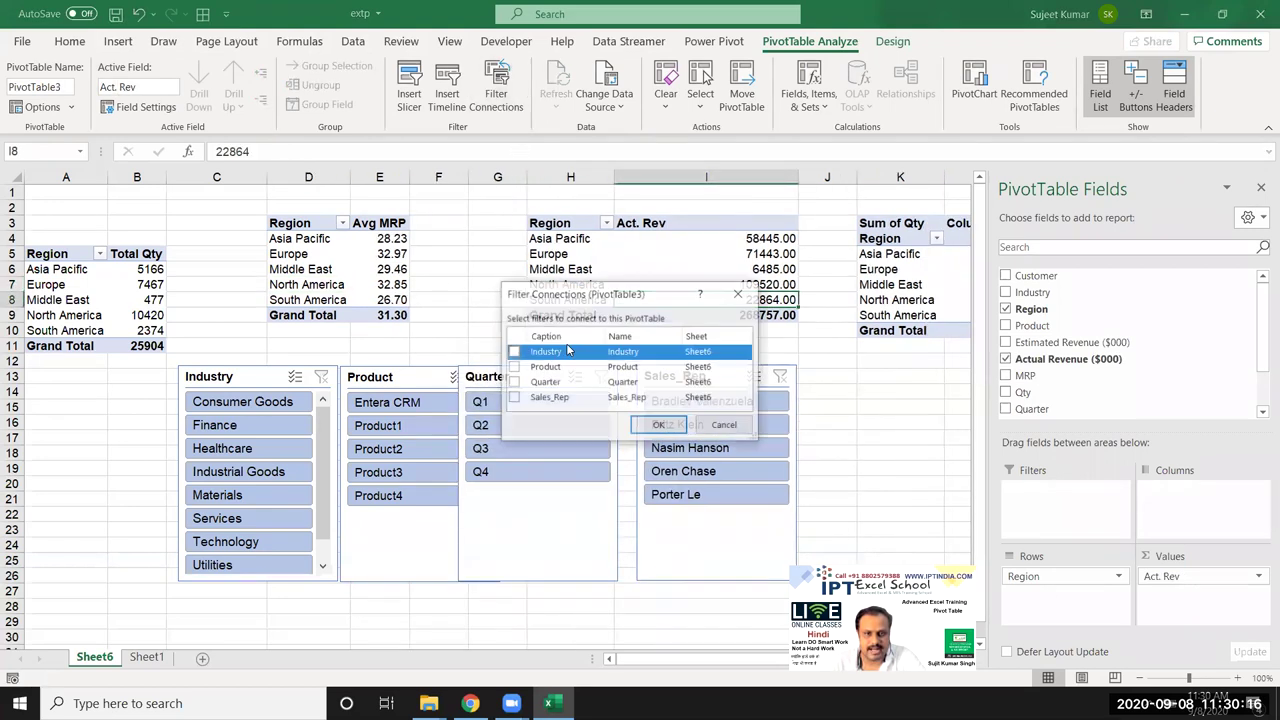
click(513, 367)
click(513, 382)
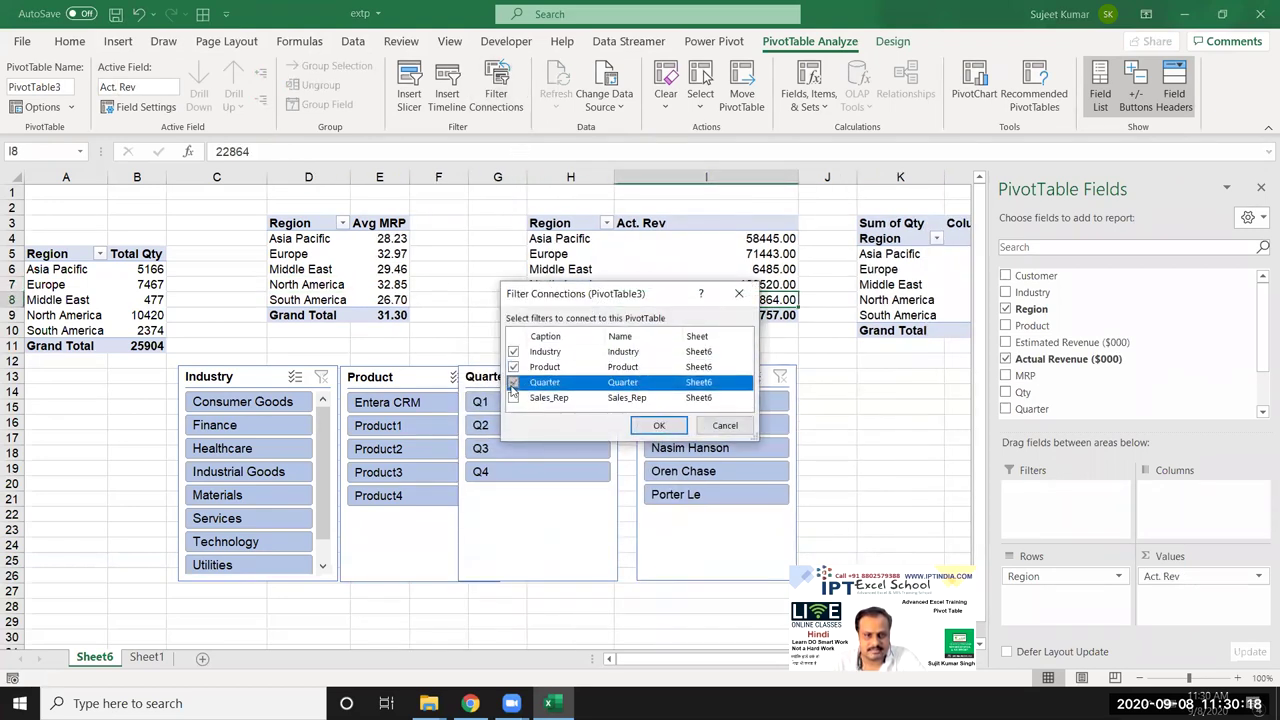
click(513, 397)
click(658, 426)
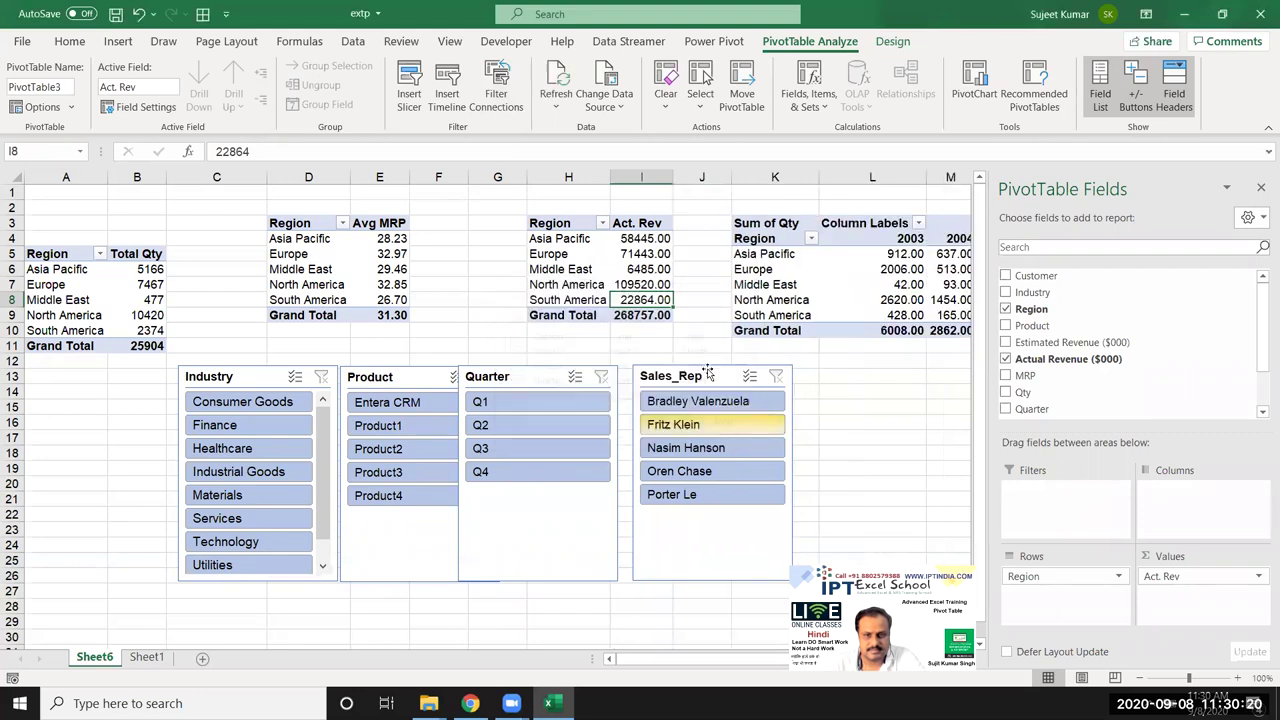
- Connect the Sum of Qty pivot to the Industry, Product, Quarter and Sales_Rep slicers
click(812, 285)
click(498, 100)
click(513, 351)
click(513, 367)
click(513, 382)
click(513, 397)
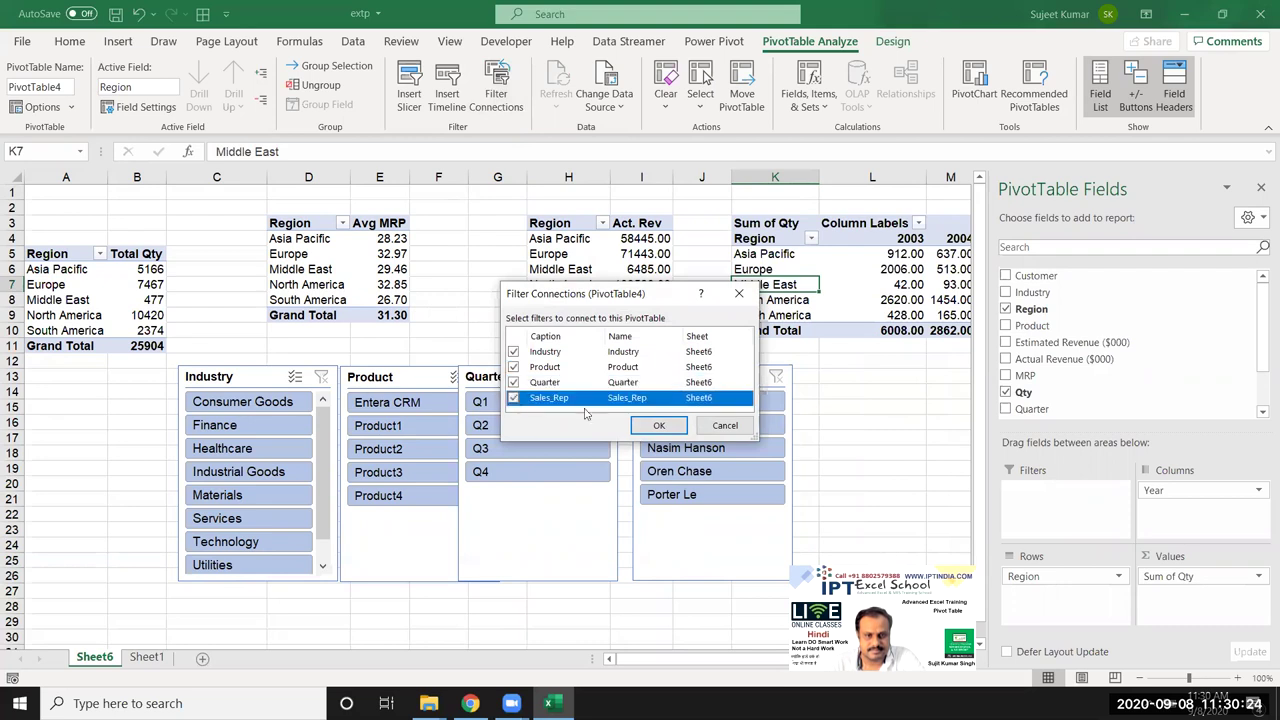
click(658, 426)
click(12, 437)
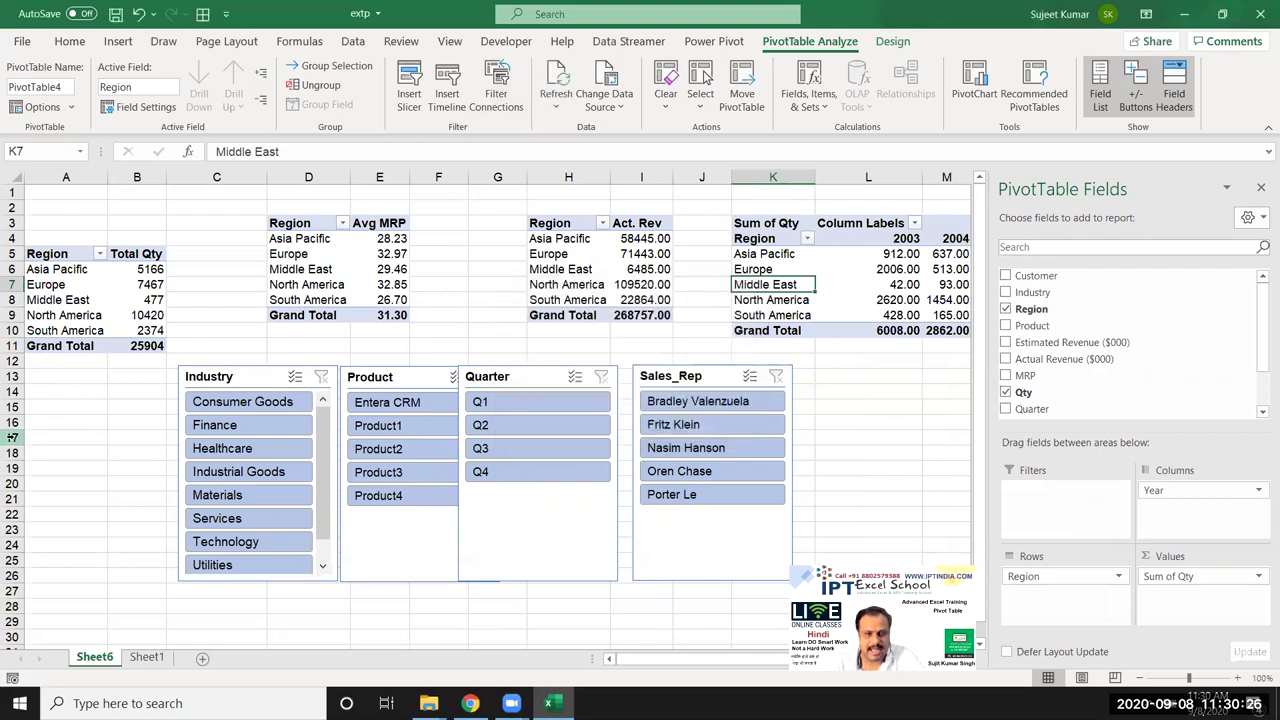
click(477, 403)
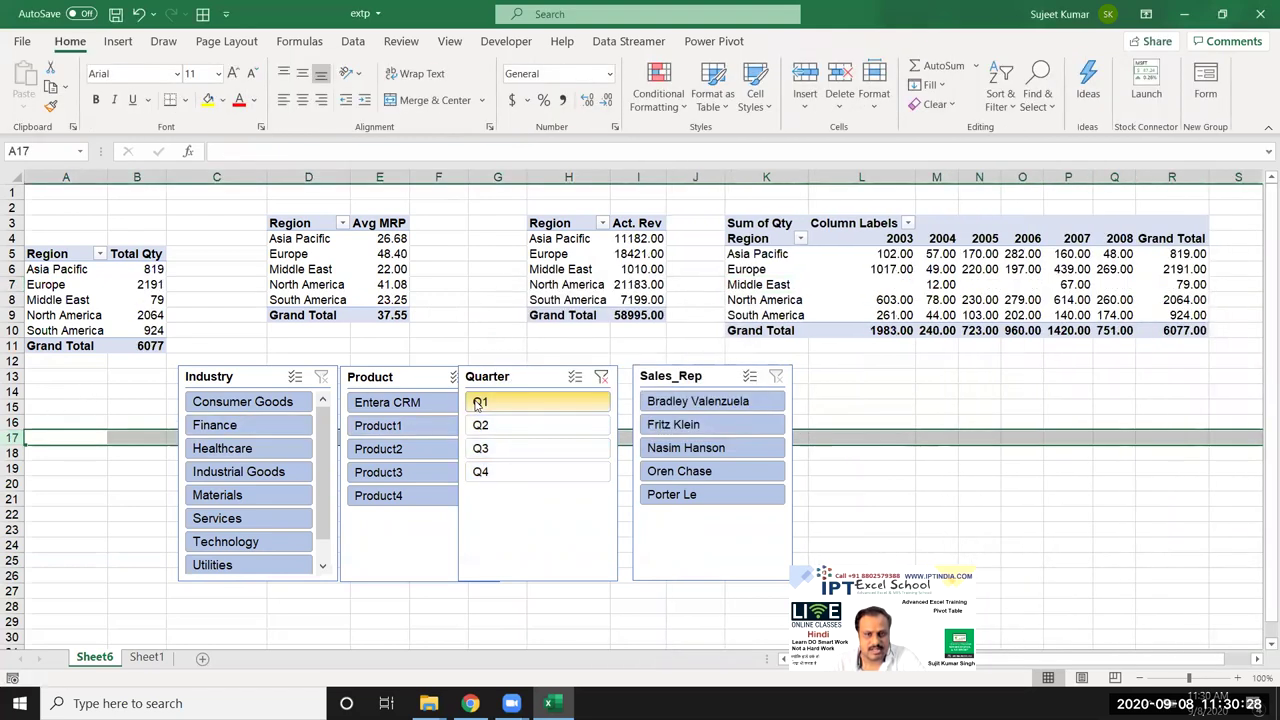
click(498, 424)
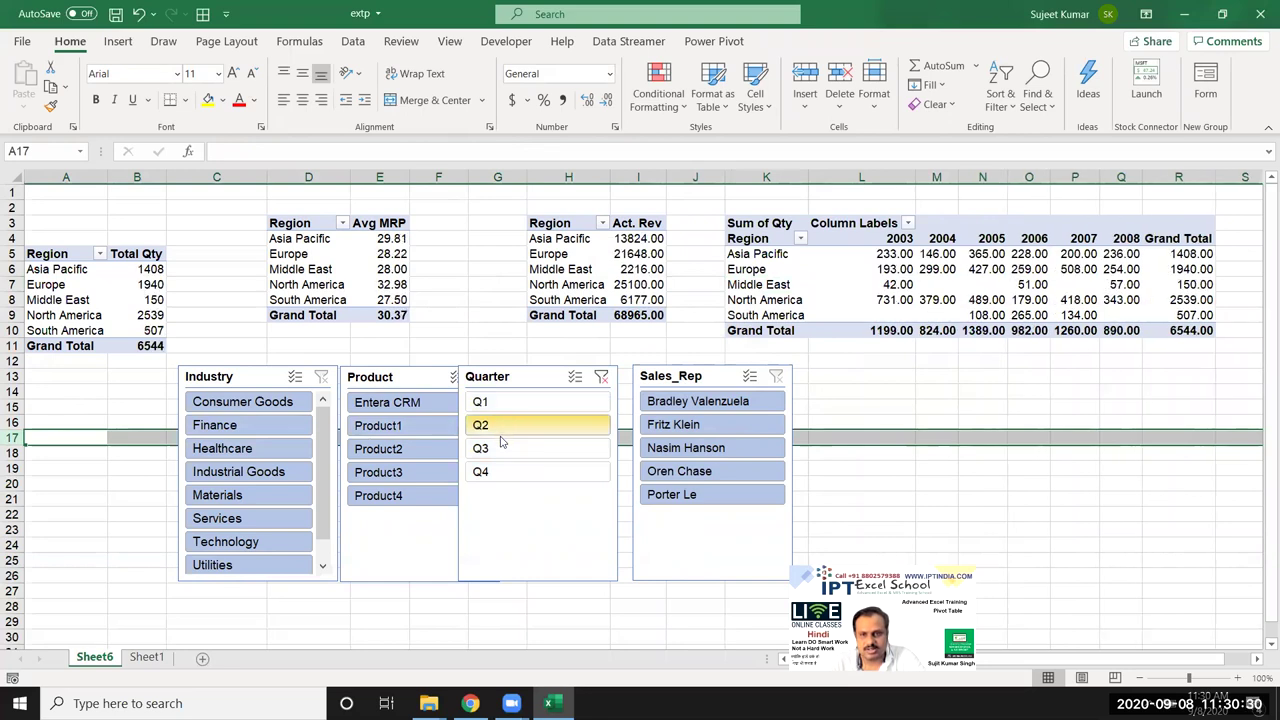
click(503, 450)
click(500, 471)
click(601, 377)
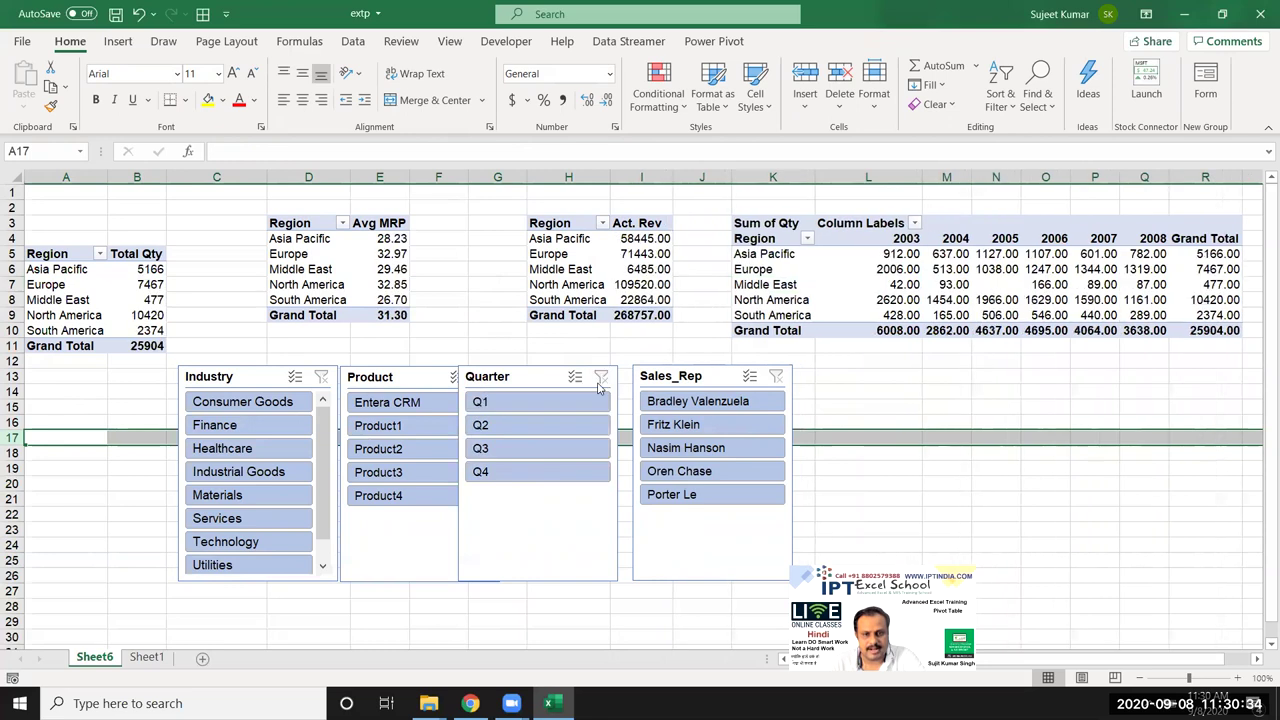
click(483, 343)
click(150, 300)
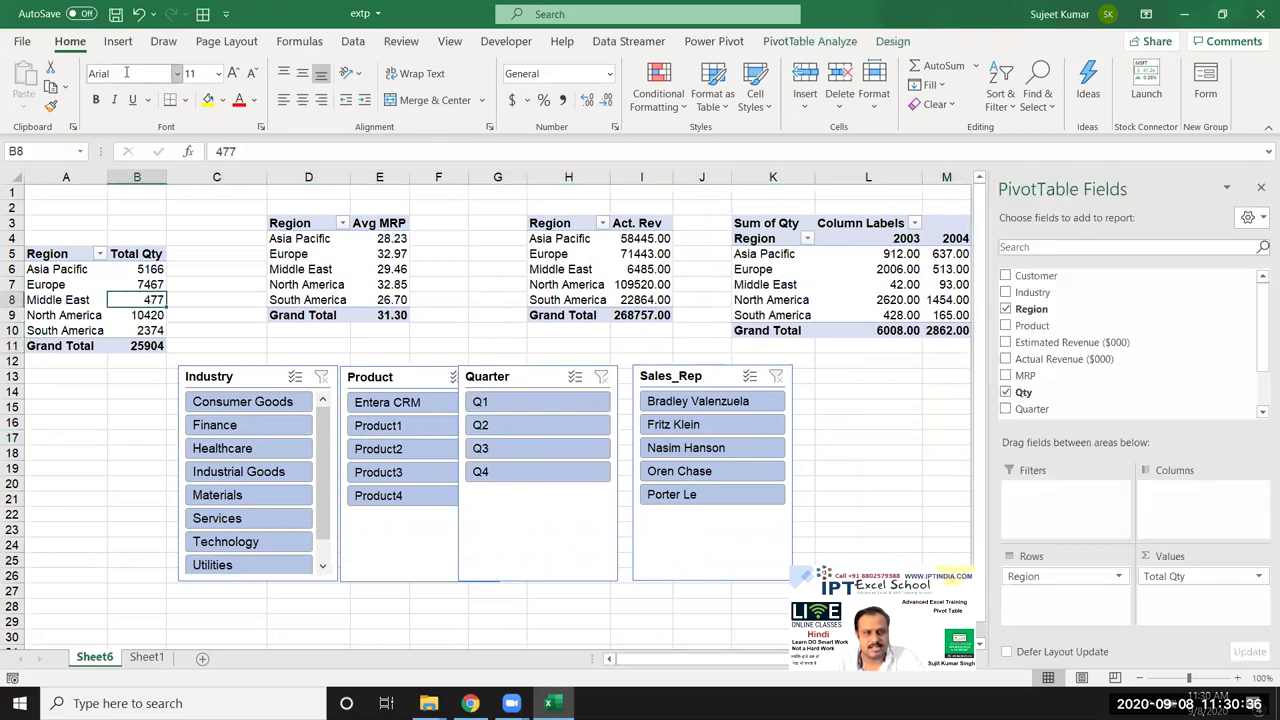
- Insert a clustered column PivotChart of Total Qty by Region and cut it from Sheet6
click(118, 41)
click(441, 67)
click(452, 123)
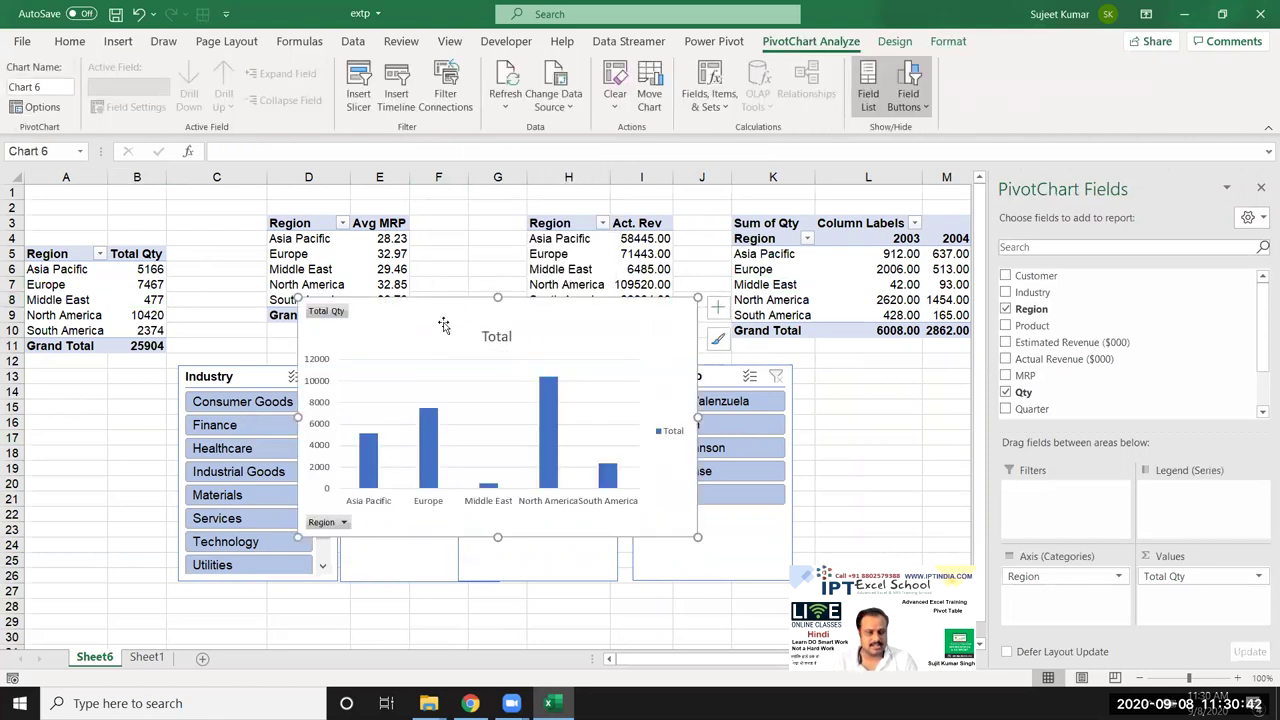
key(Delete)
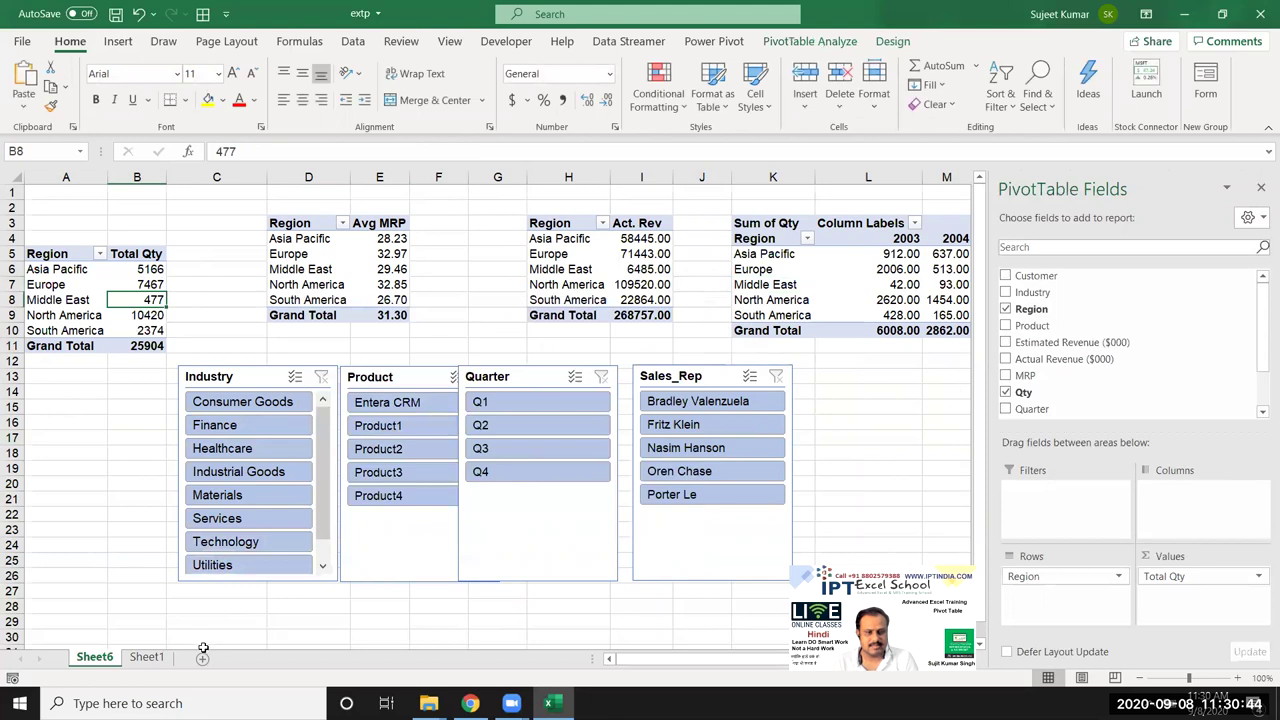
- Paste the chart at the top-left of a new sheet named Summary
click(202, 656)
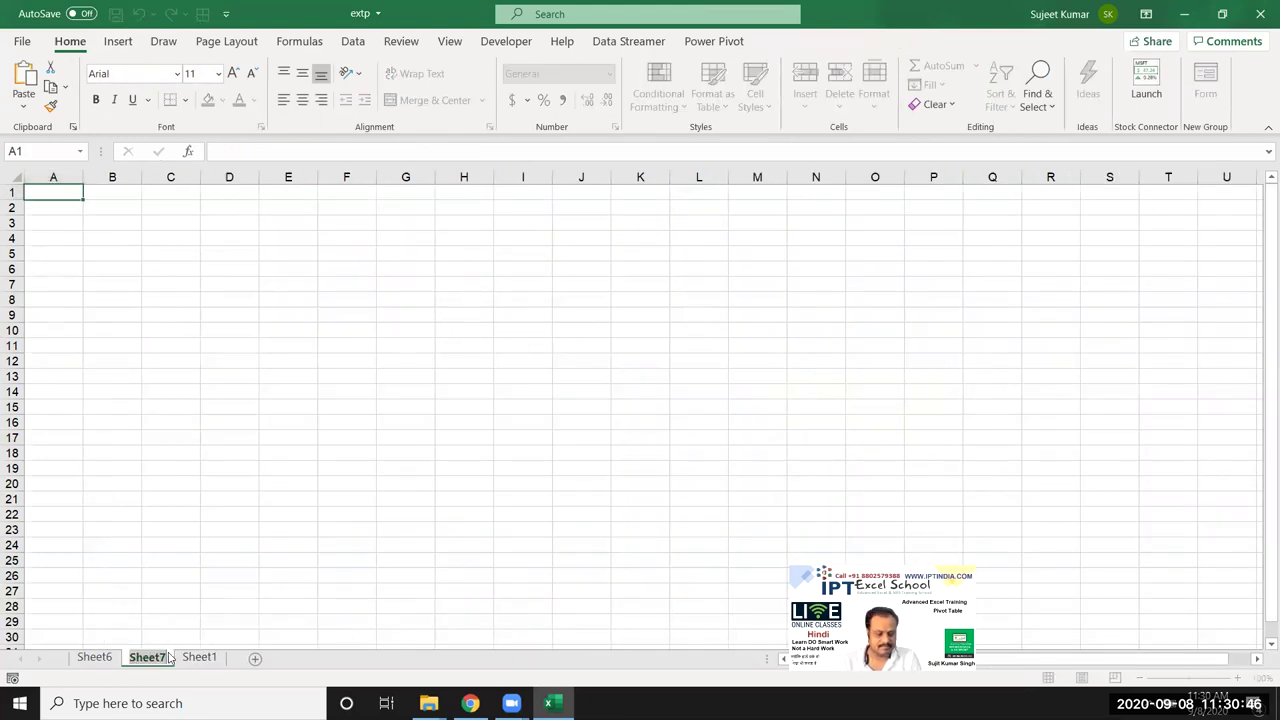
text(Summary)
click(259, 339)
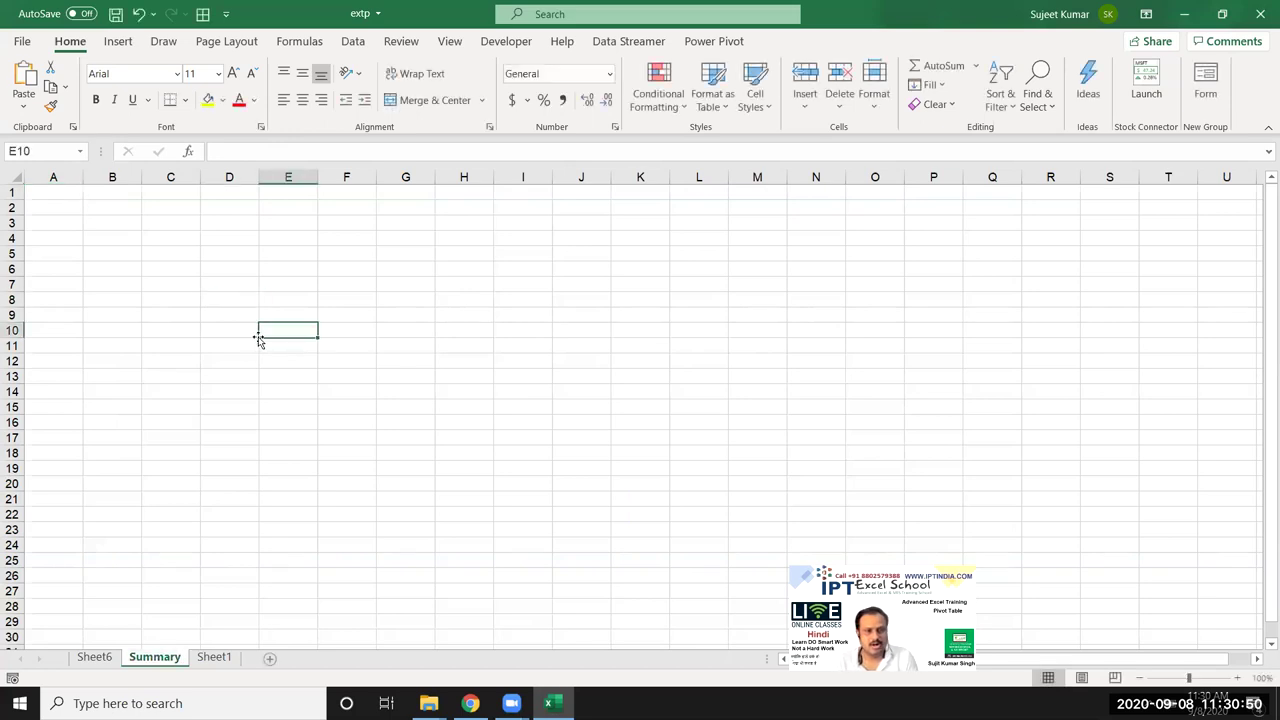
key(ctrl+v)
mouse_move(351, 351)
mouse_down()
mouse_move(151, 283)
mouse_move(114, 209)
mouse_up()
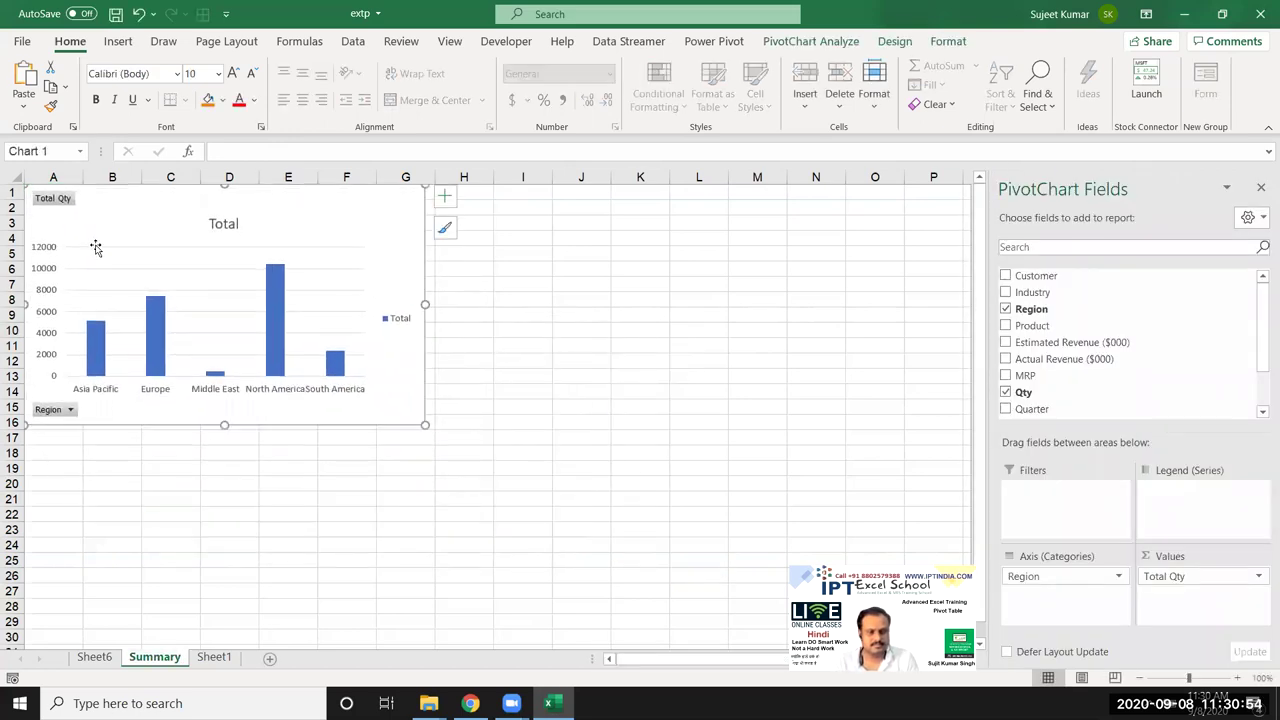
click(216, 486)
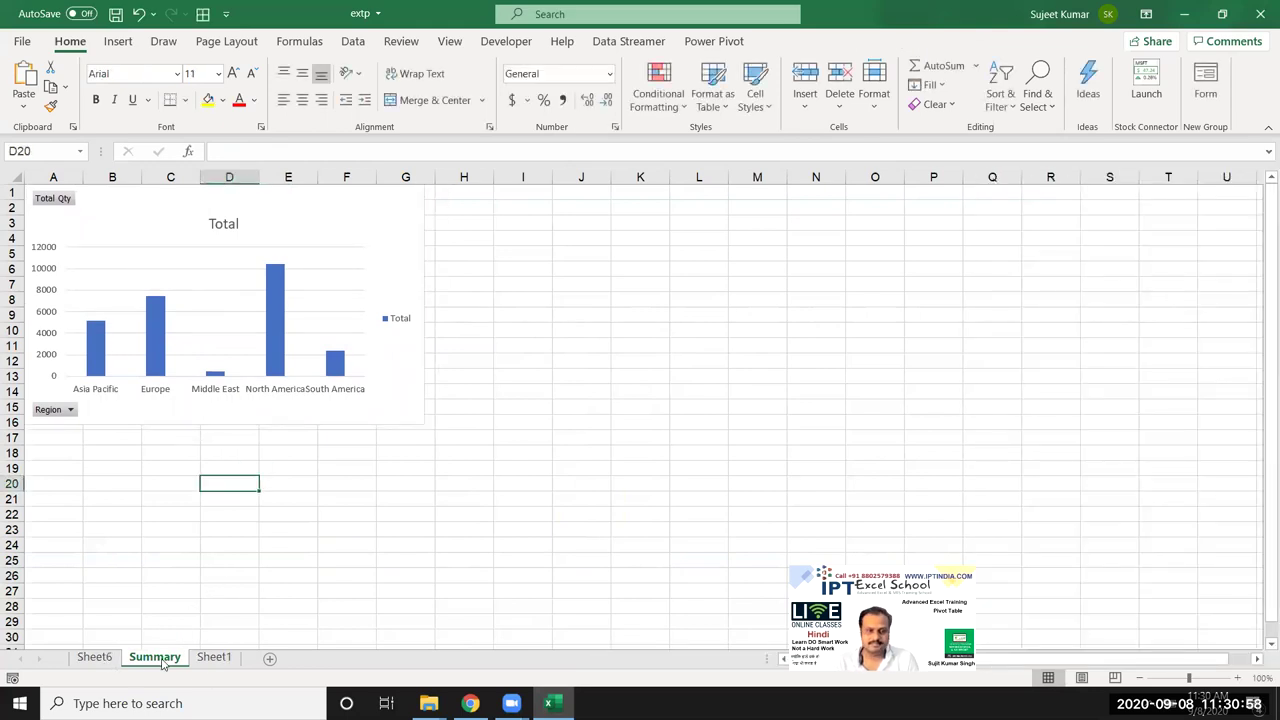
click(380, 228)
click(811, 41)
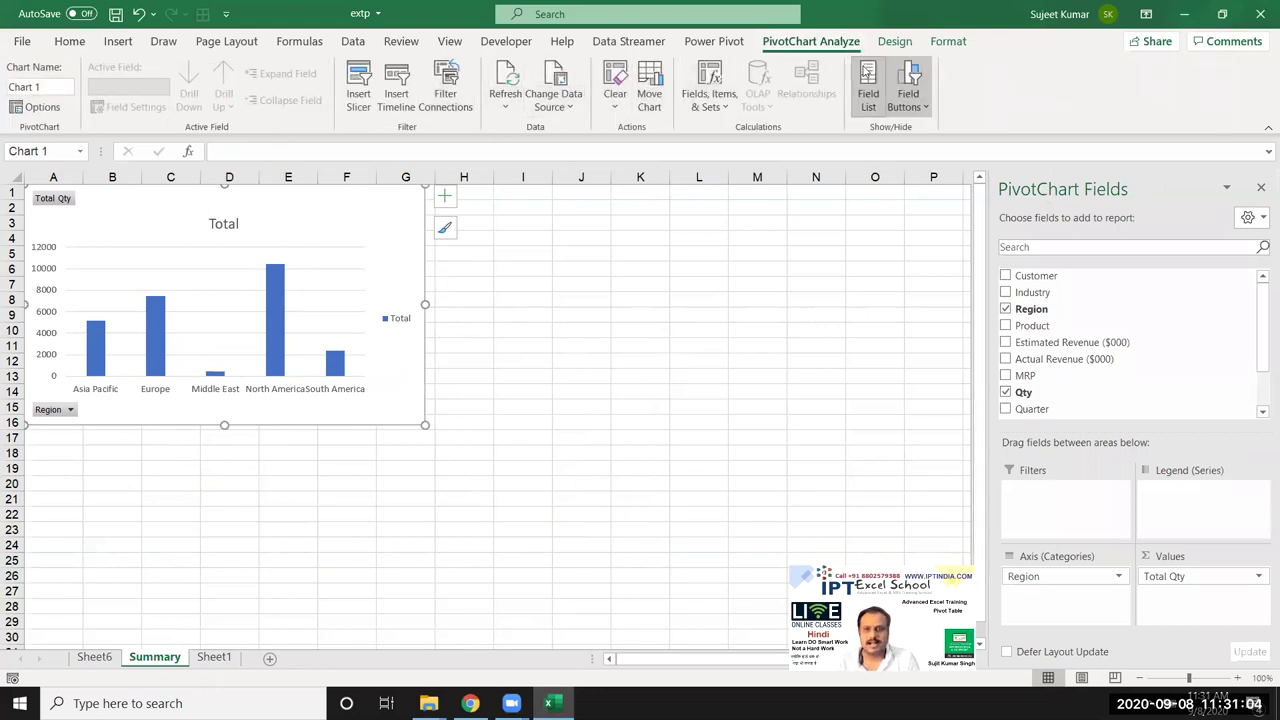
- Apply a patterned chart style with data labels to the Total Qty chart
click(895, 41)
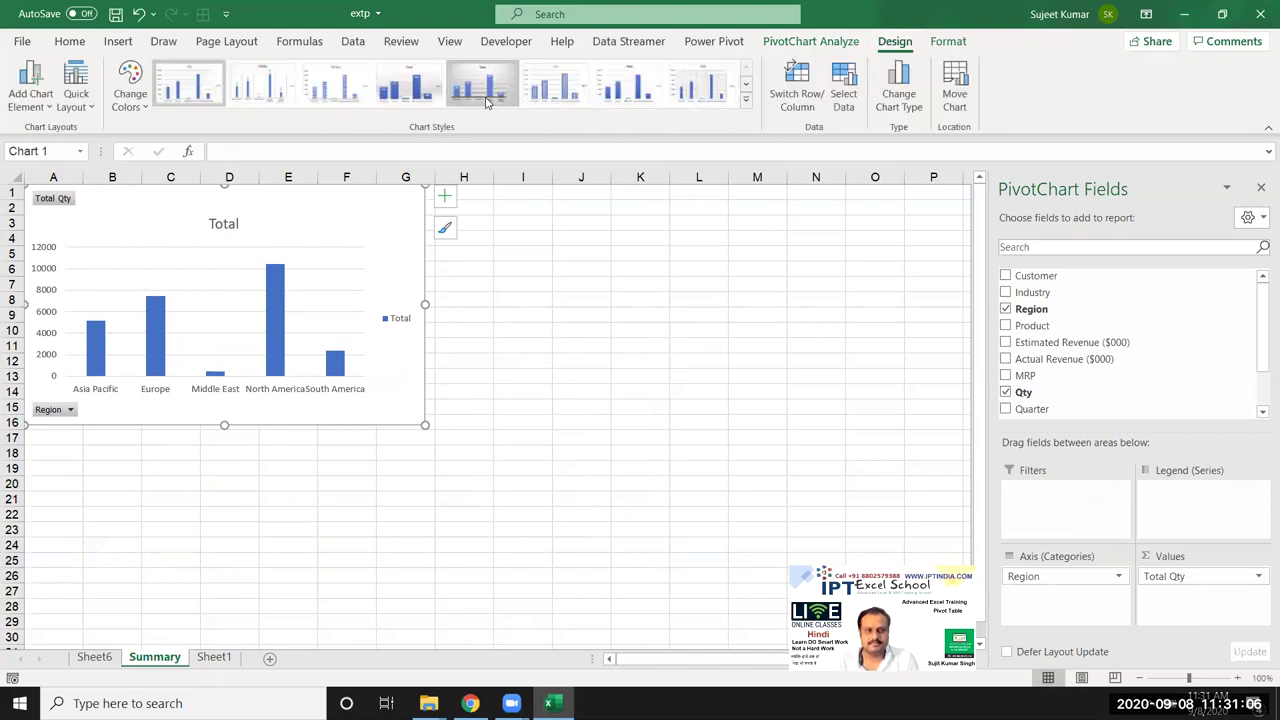
click(483, 85)
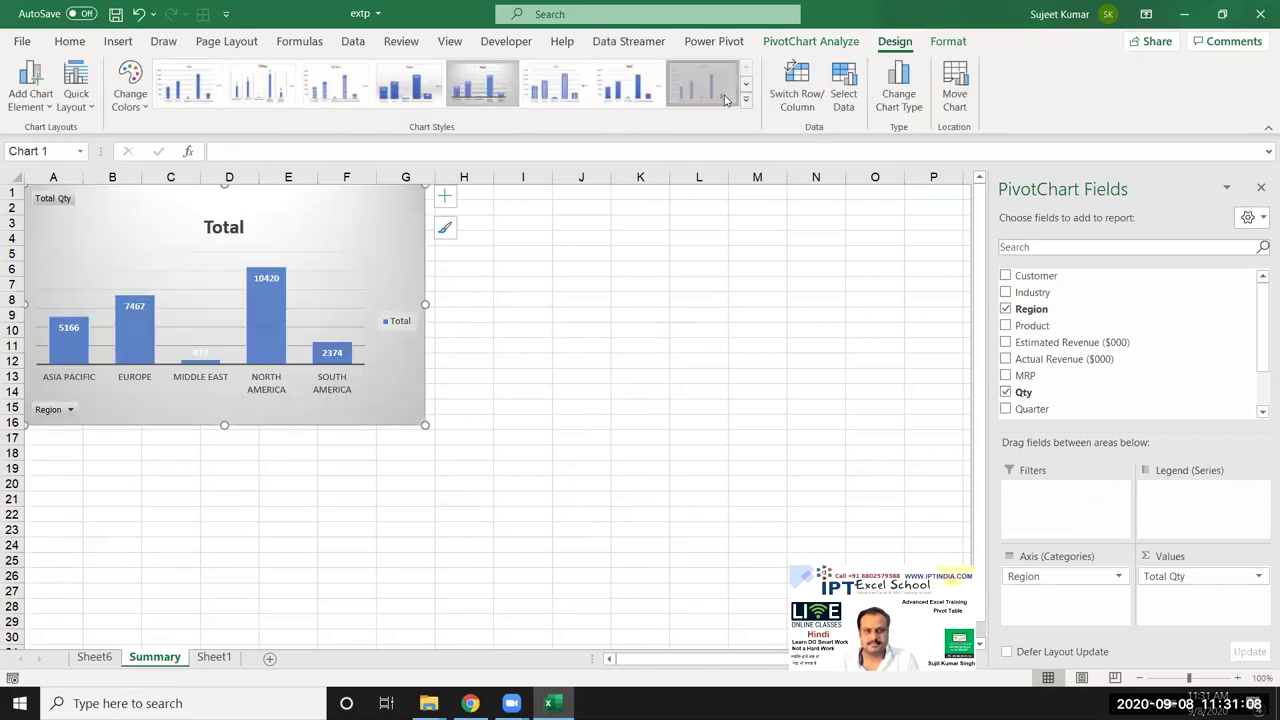
click(625, 329)
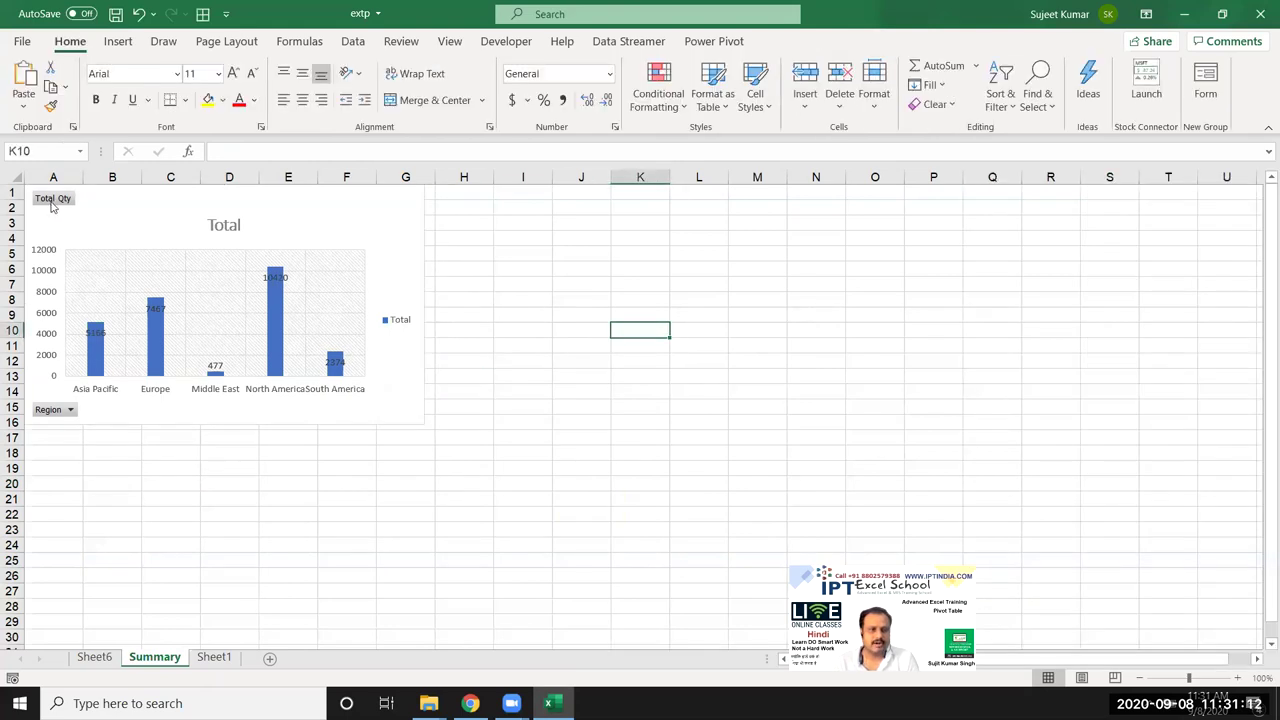
- Hide all field buttons on the chart and return to Sheet6
right_click(52, 204)
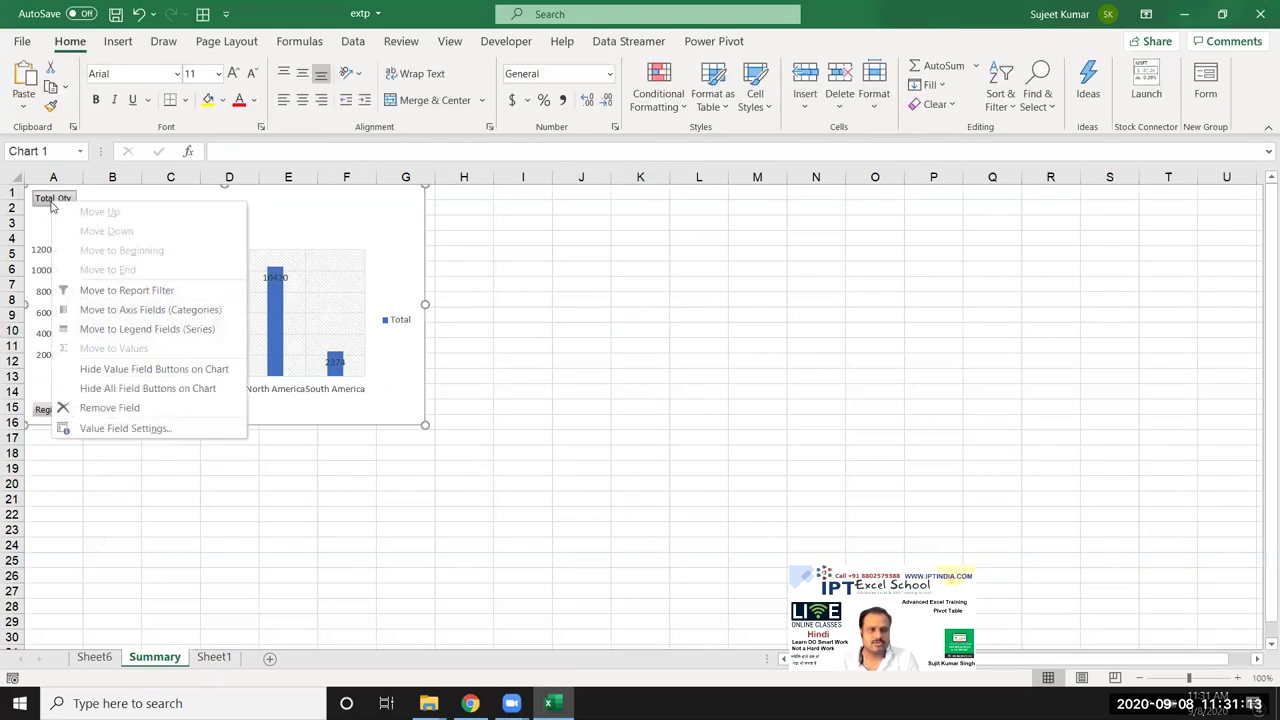
click(137, 392)
click(178, 474)
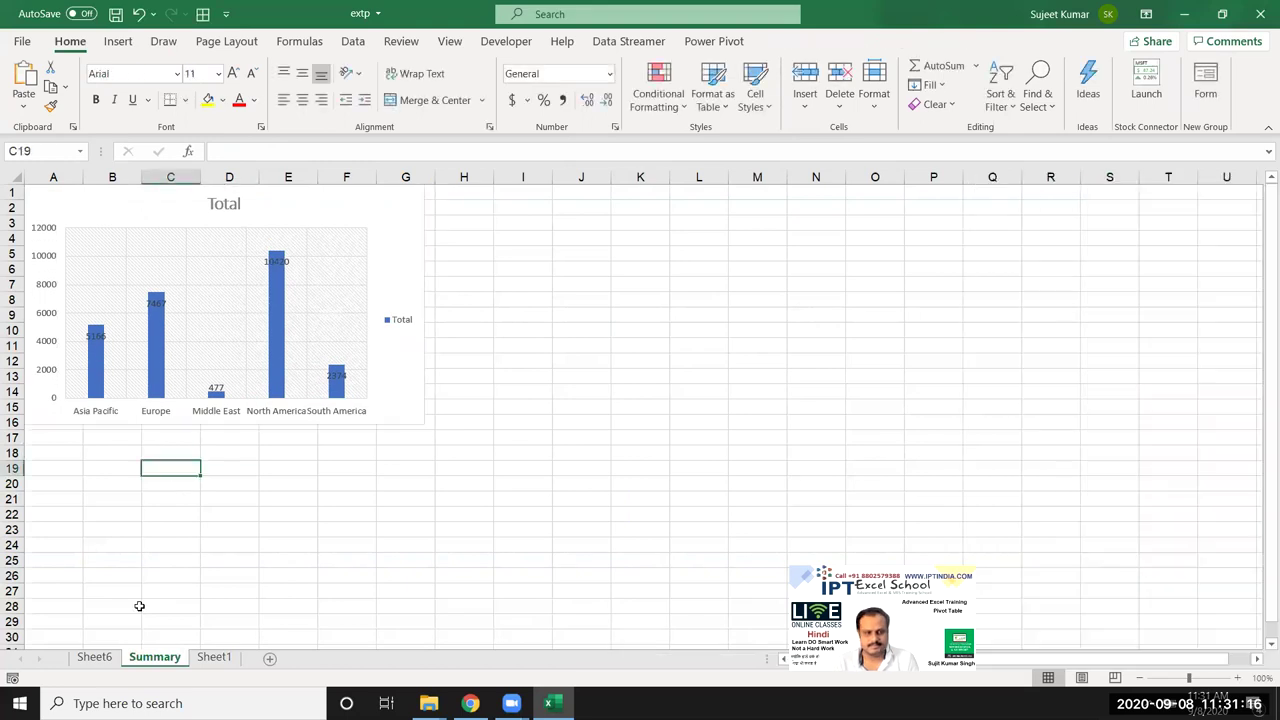
click(94, 657)
- Create a clustered column chart of Avg MRP by region and move it to Summary beside the first chart
click(333, 238)
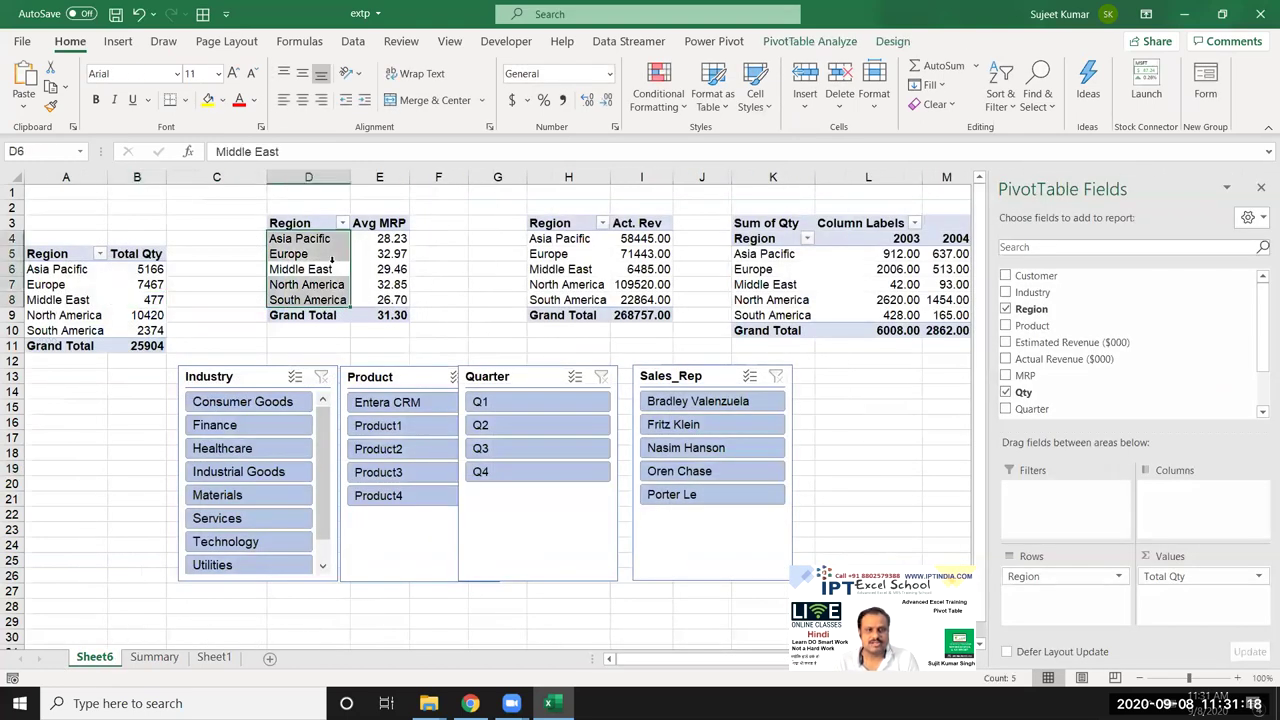
click(120, 42)
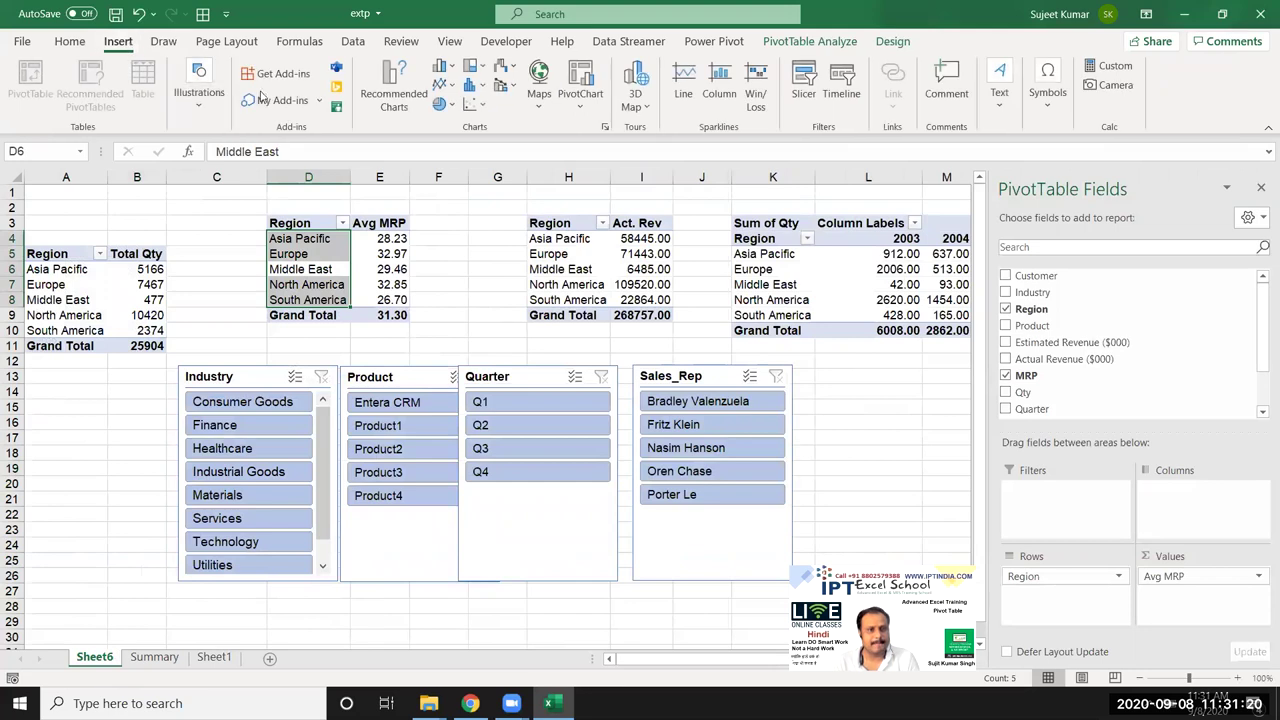
click(439, 70)
click(451, 118)
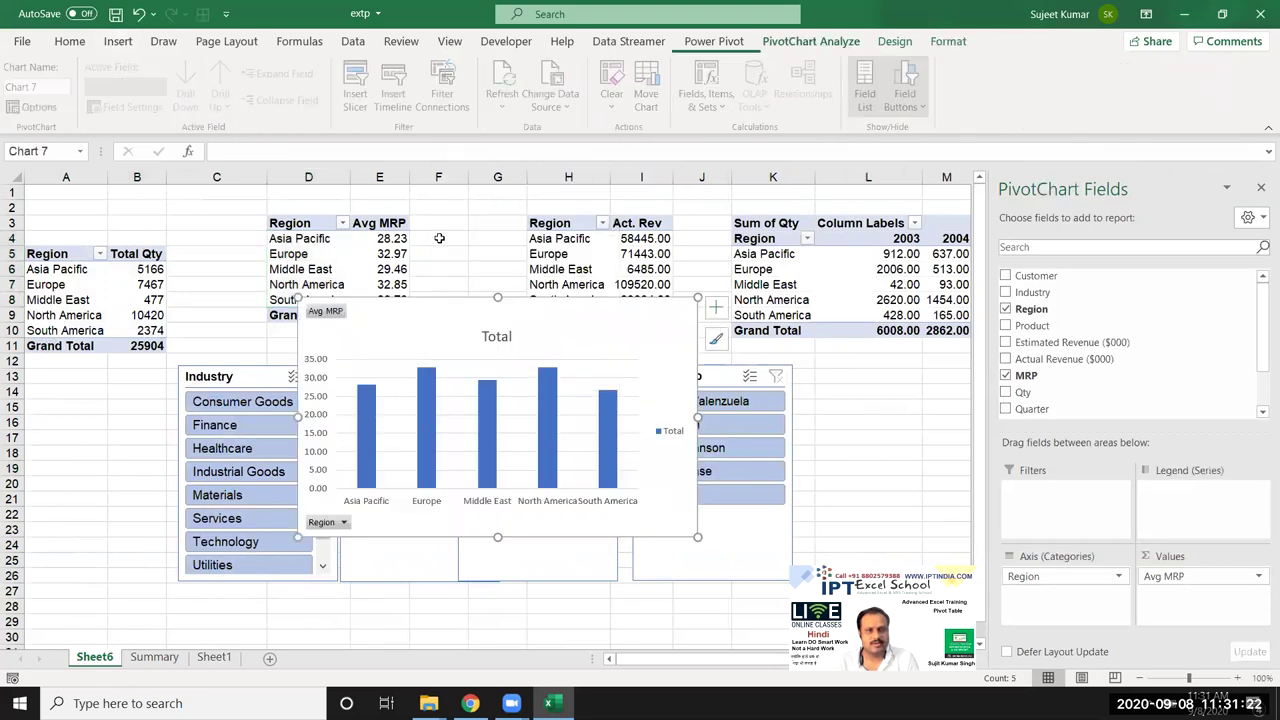
key(Delete)
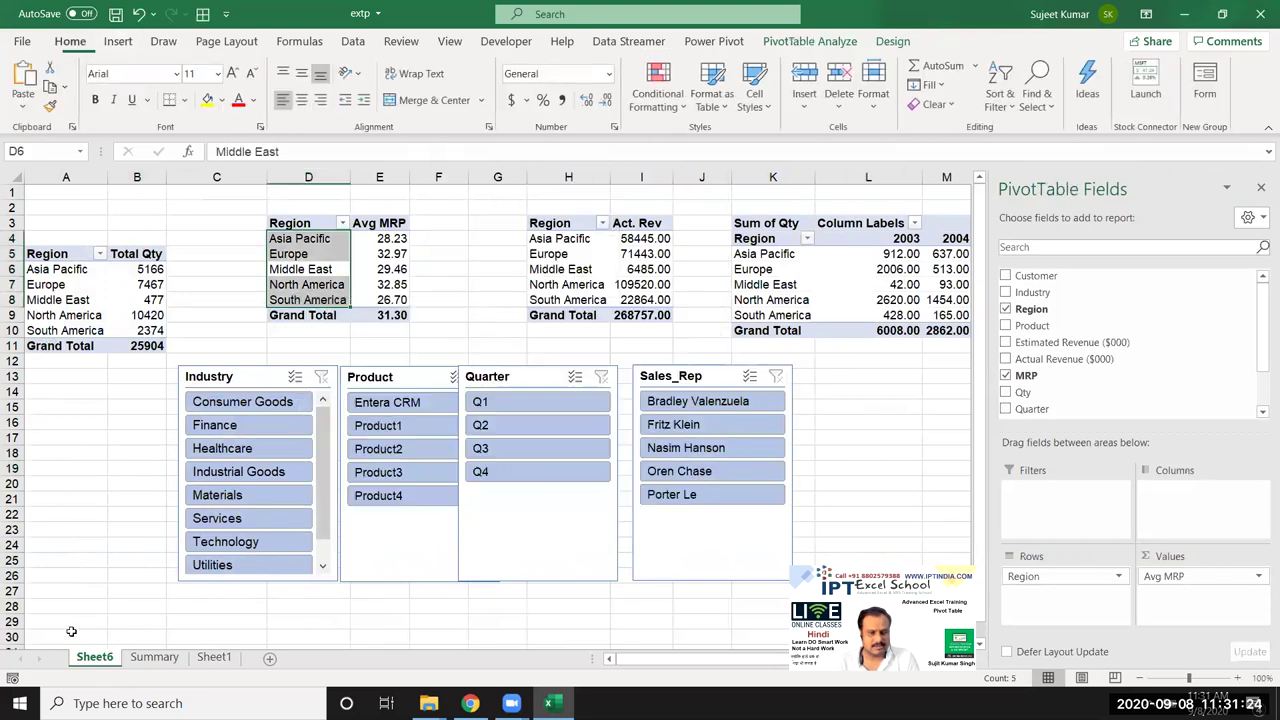
click(155, 658)
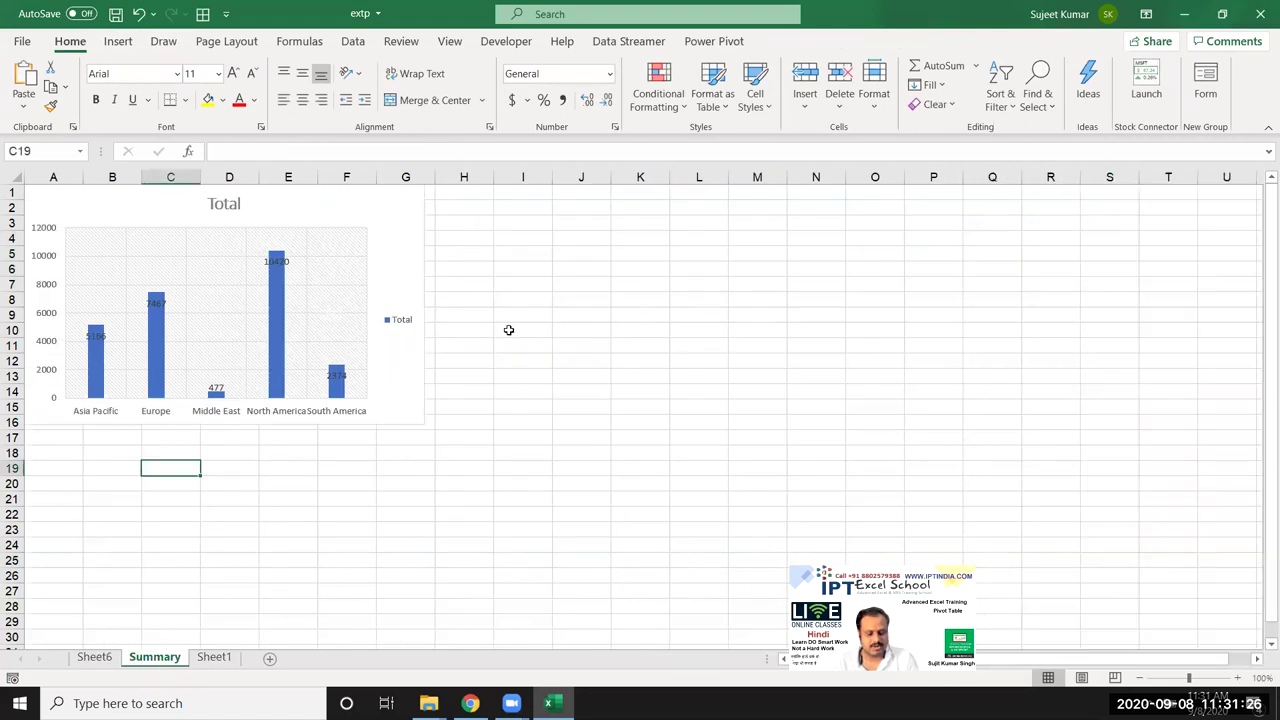
key(ctrl+v)
mouse_move(245, 487)
mouse_down()
mouse_move(567, 248)
mouse_move(529, 210)
mouse_up()
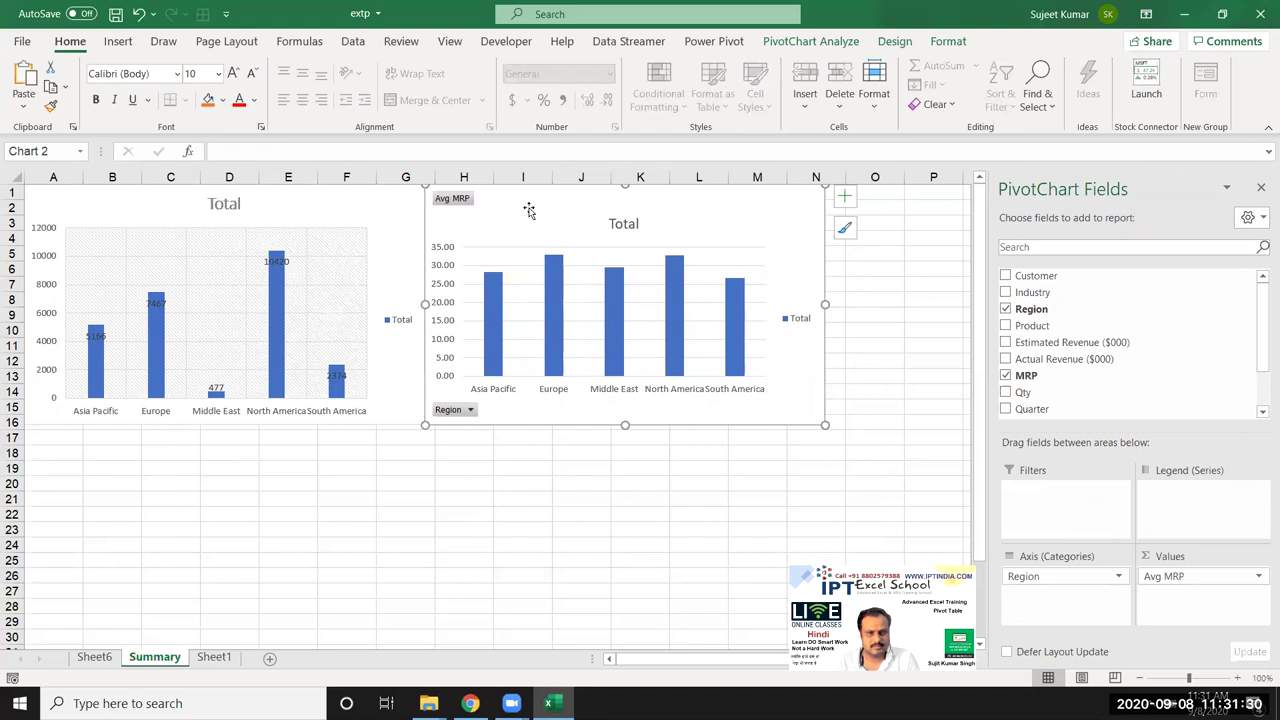
- Give the Avg MRP chart the grey gradient style with data labels and hide all its field buttons
click(810, 41)
click(894, 41)
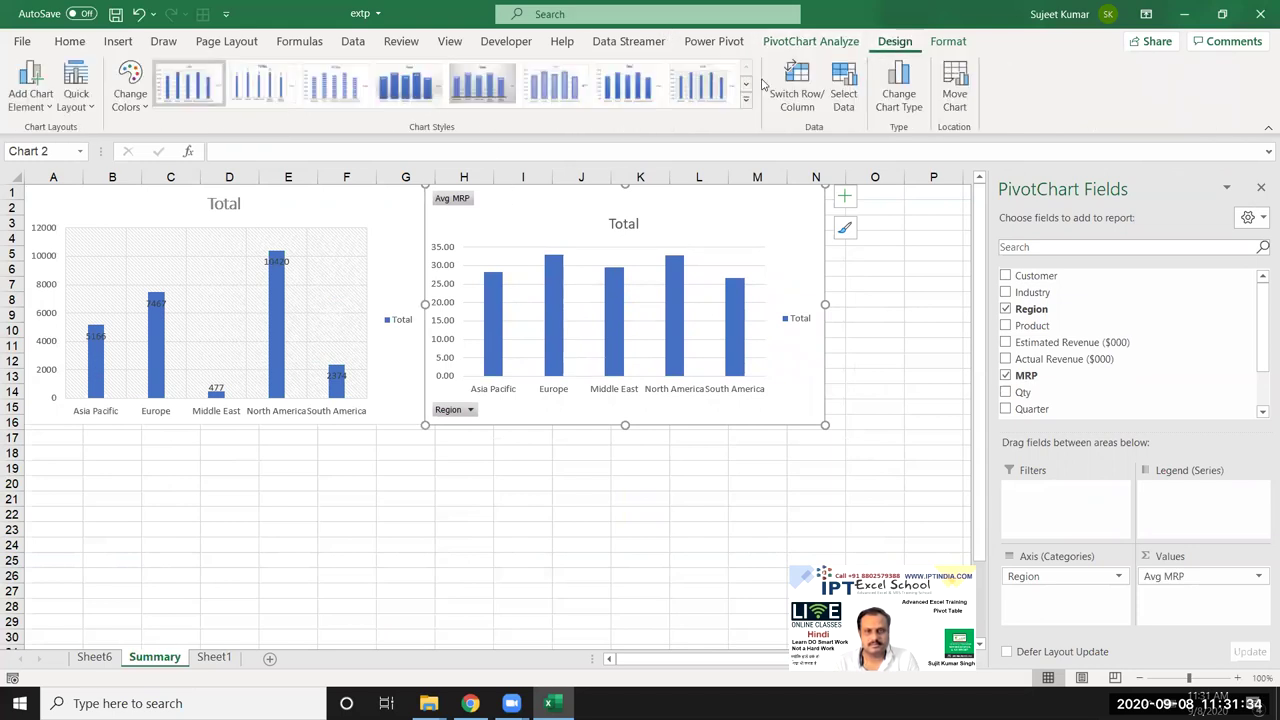
click(482, 85)
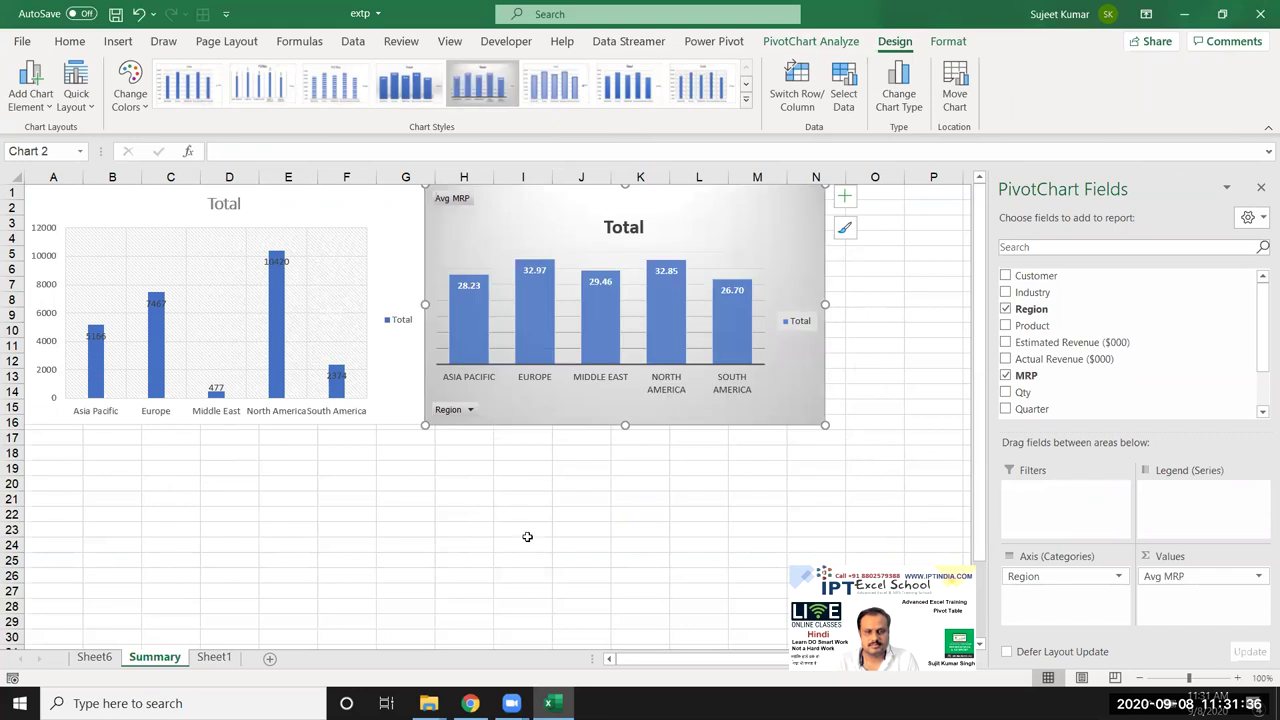
click(527, 540)
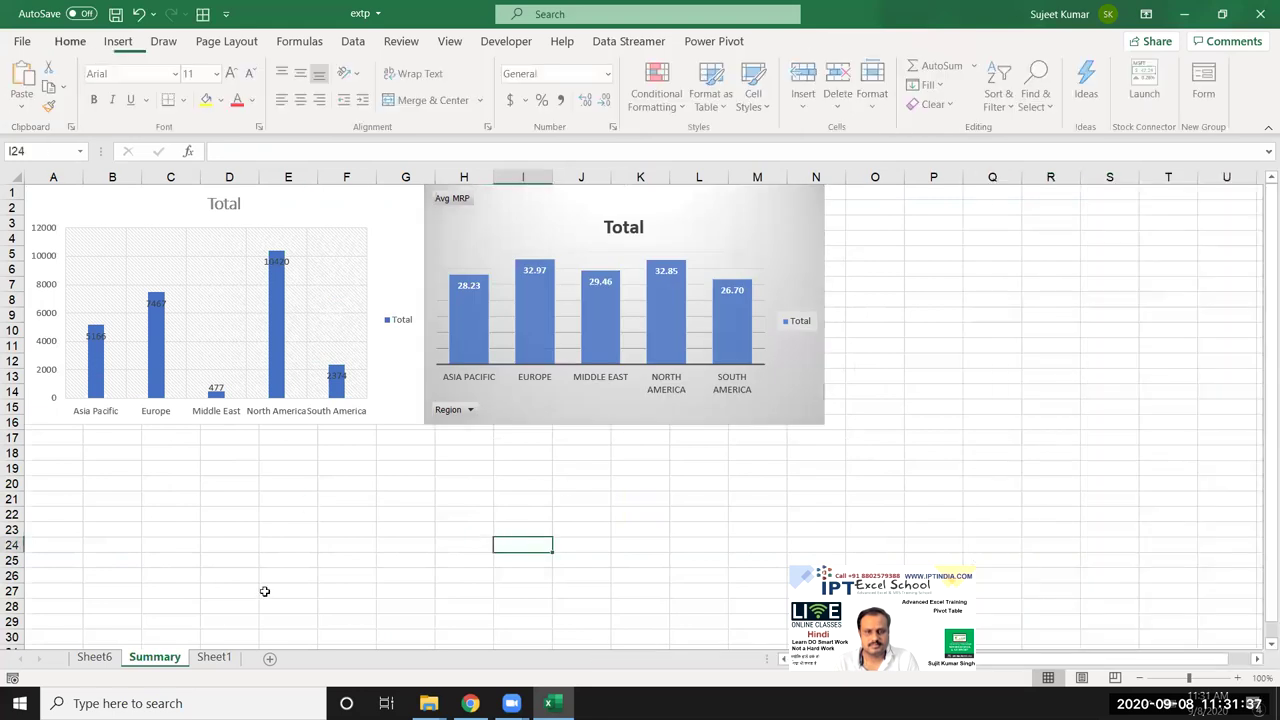
right_click(452, 199)
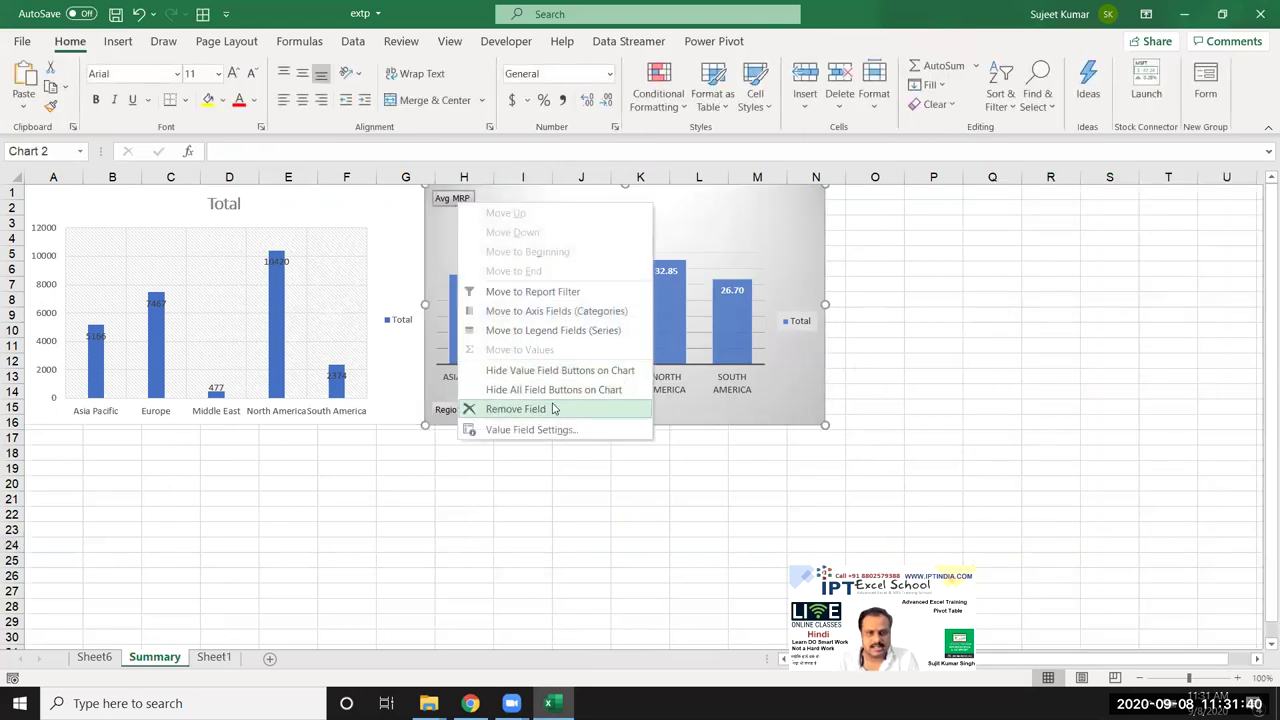
click(553, 390)
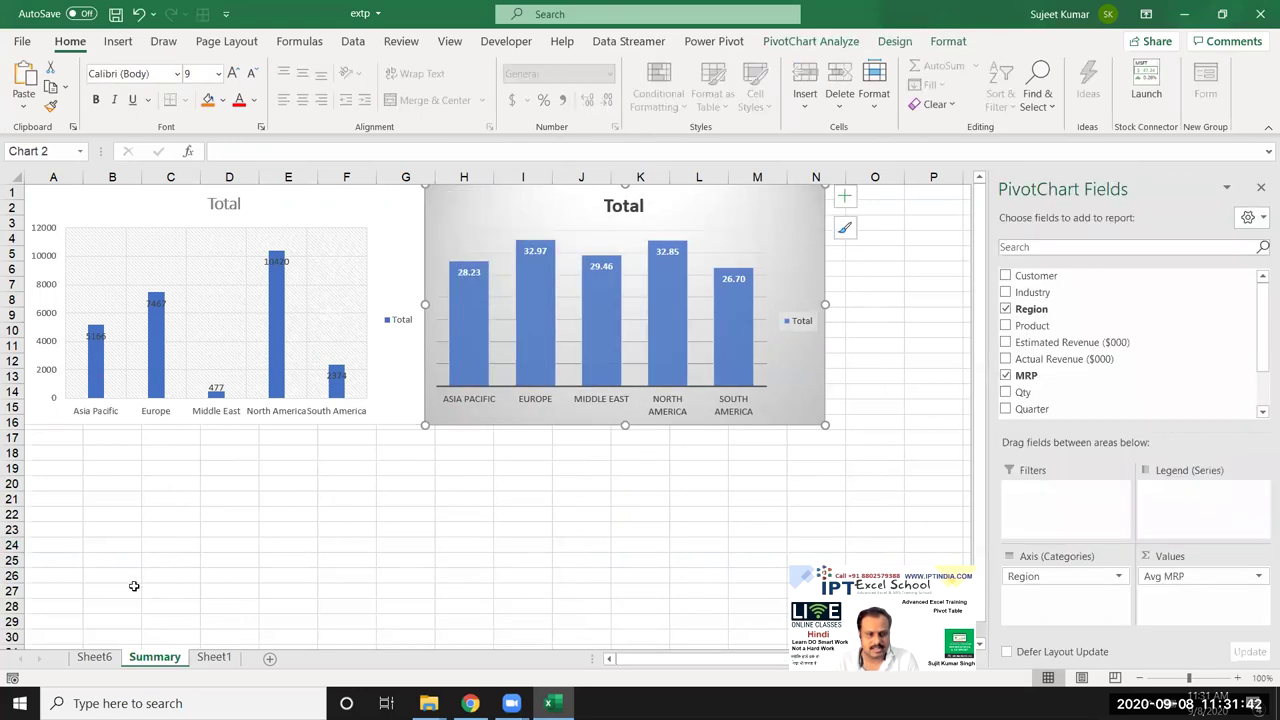
click(90, 657)
- Chart Act. Rev by region as a column chart and move it to Summary under the first chart
drag(560, 238, 560, 300)
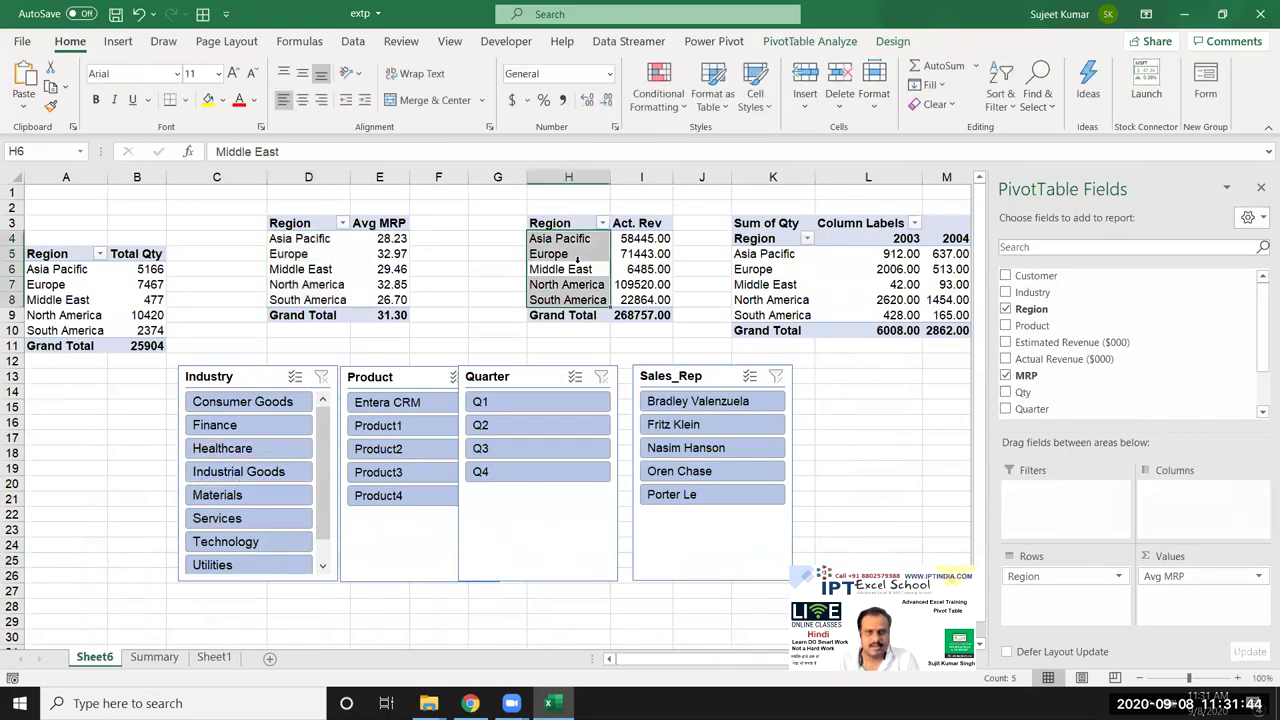
click(117, 45)
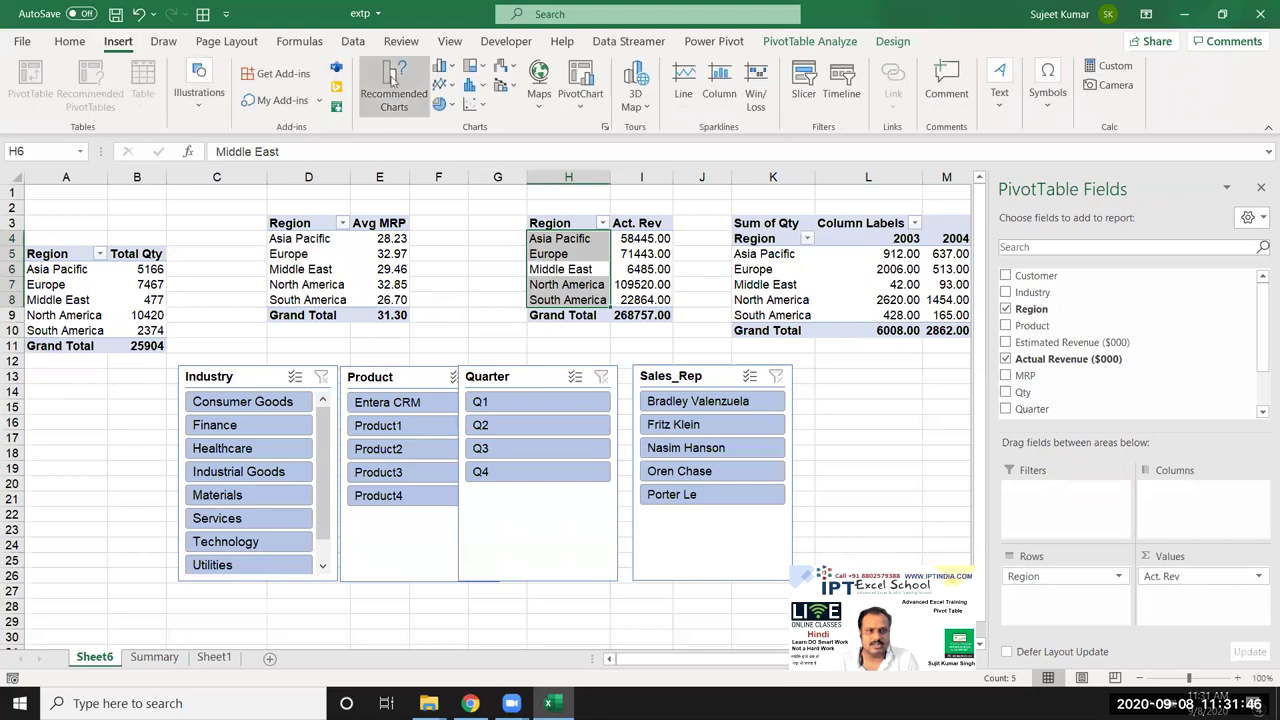
click(439, 70)
click(453, 126)
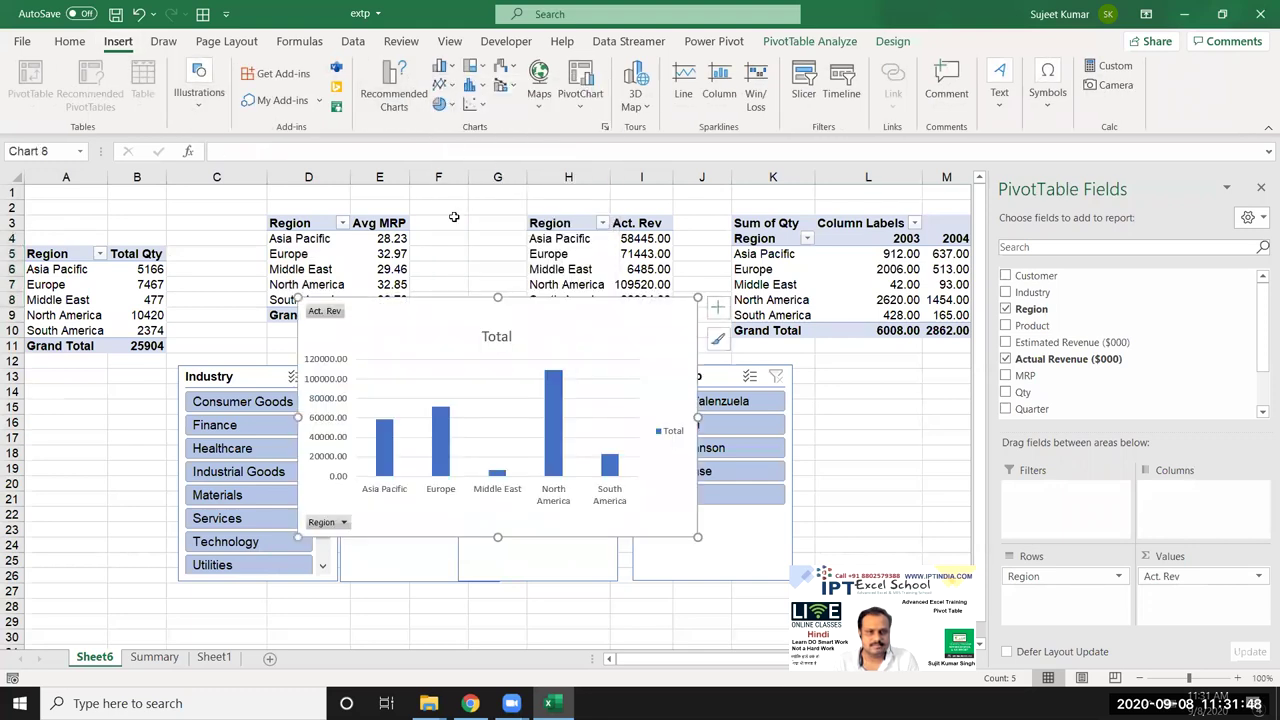
key(Delete)
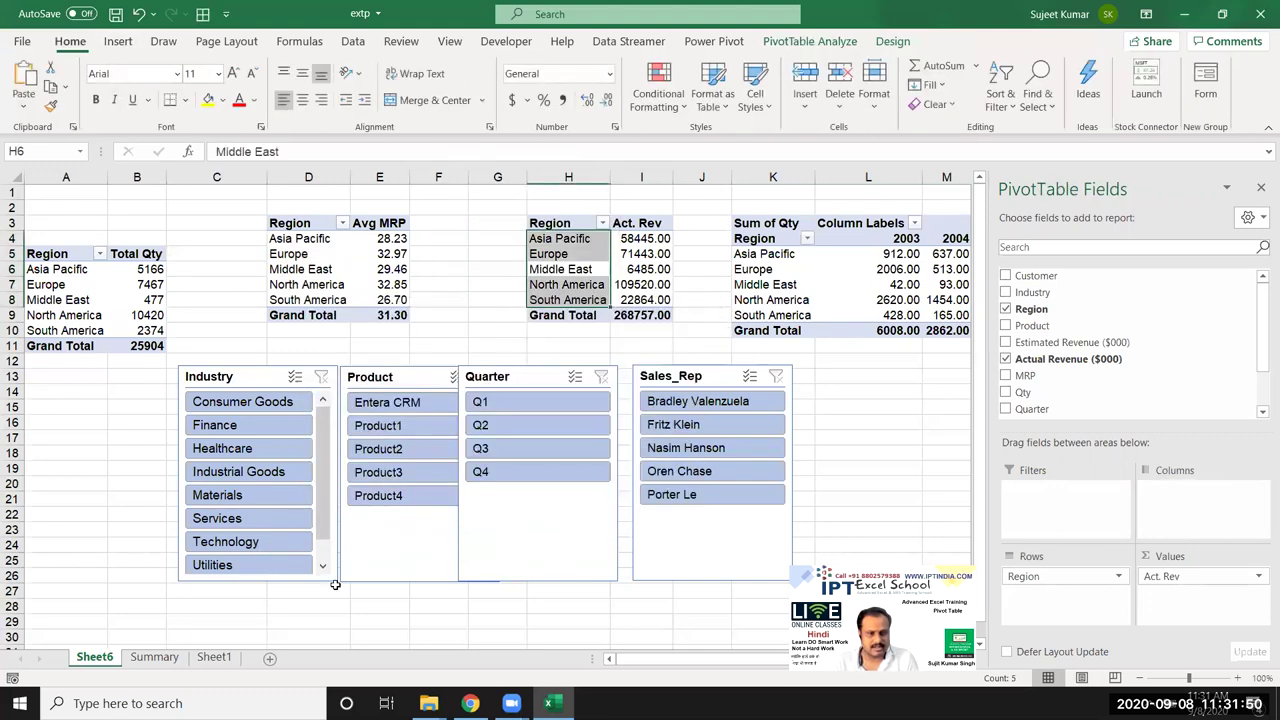
click(154, 657)
click(68, 481)
key(ctrl+v)
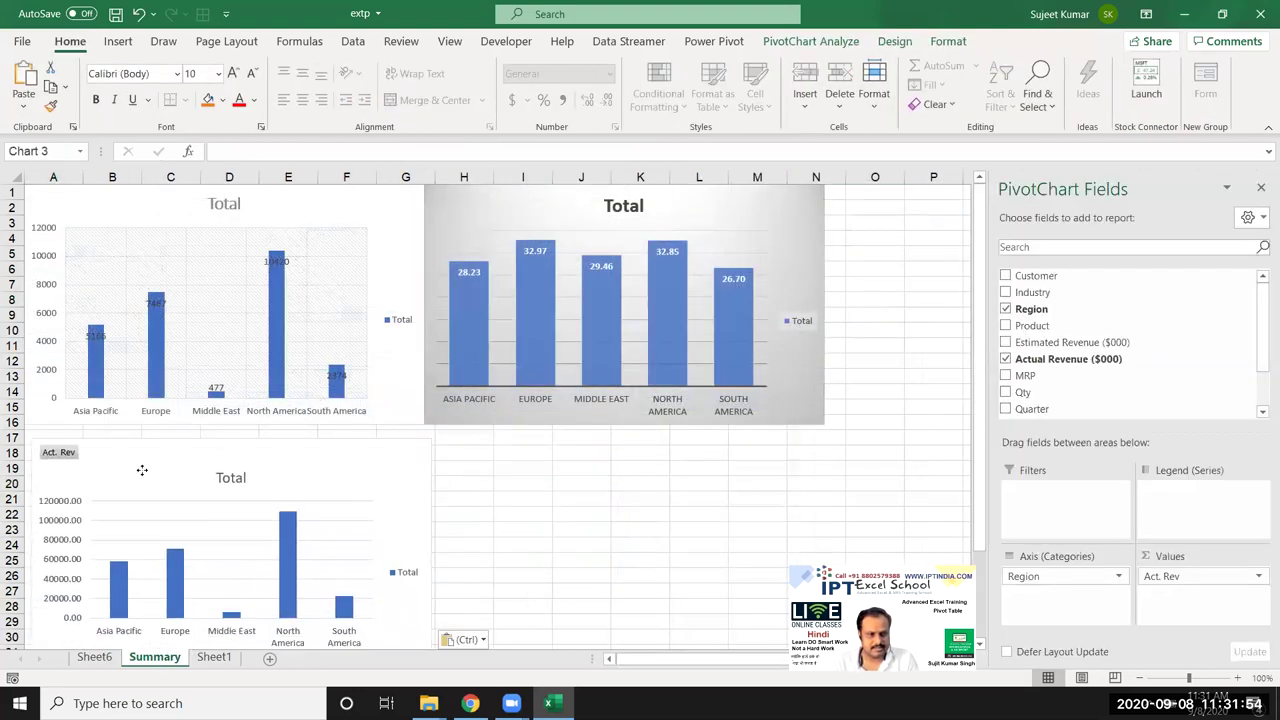
drag(133, 512, 134, 465)
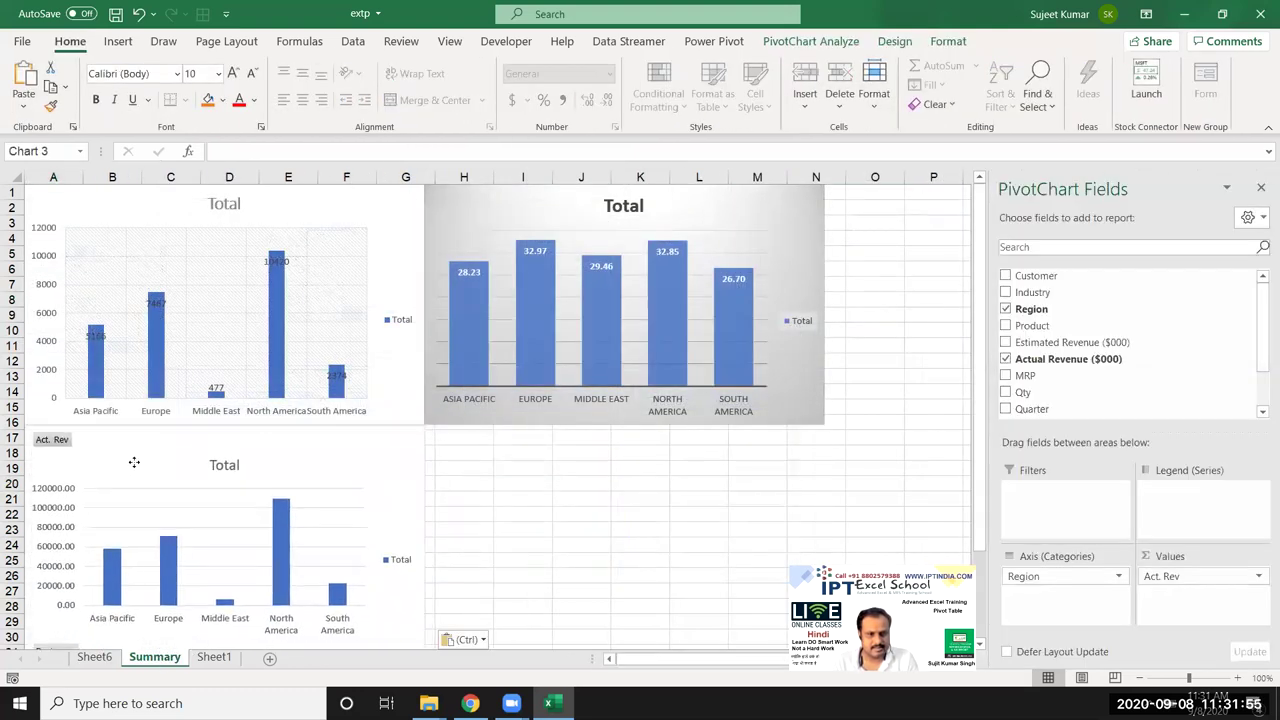
- Apply a dark style to the Act. Rev chart and hide all its field buttons
click(894, 41)
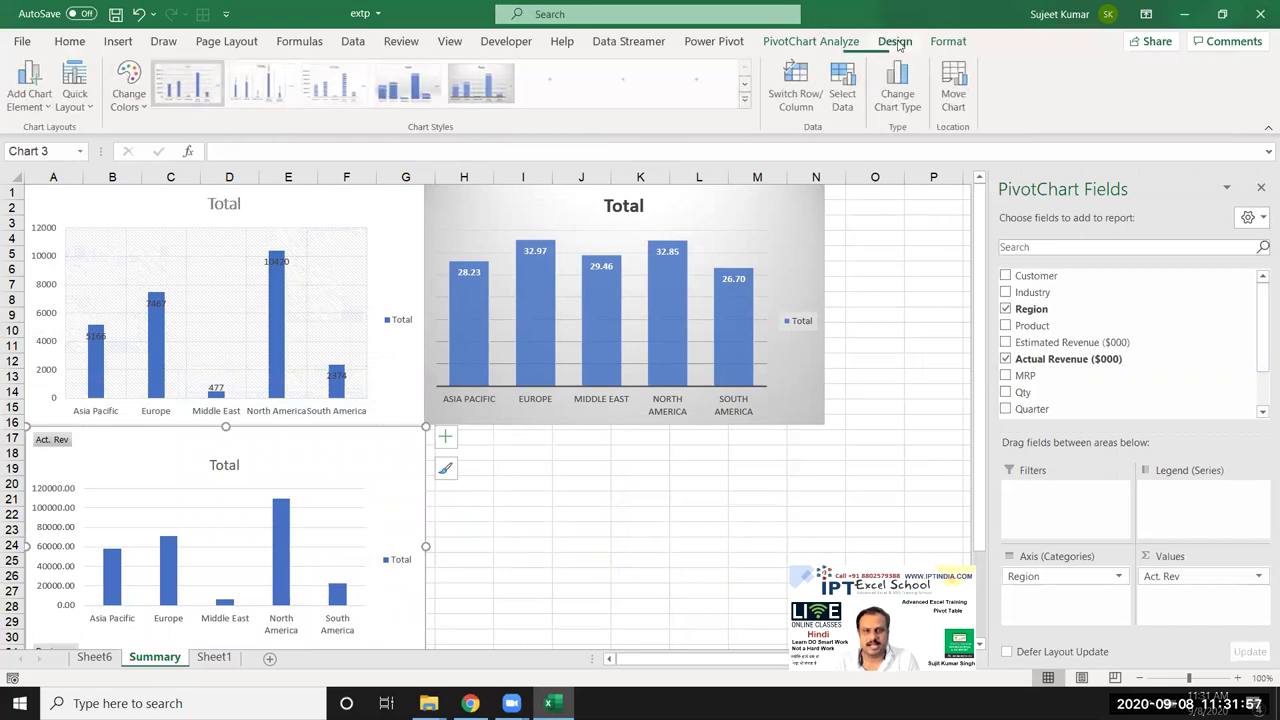
click(746, 99)
click(482, 82)
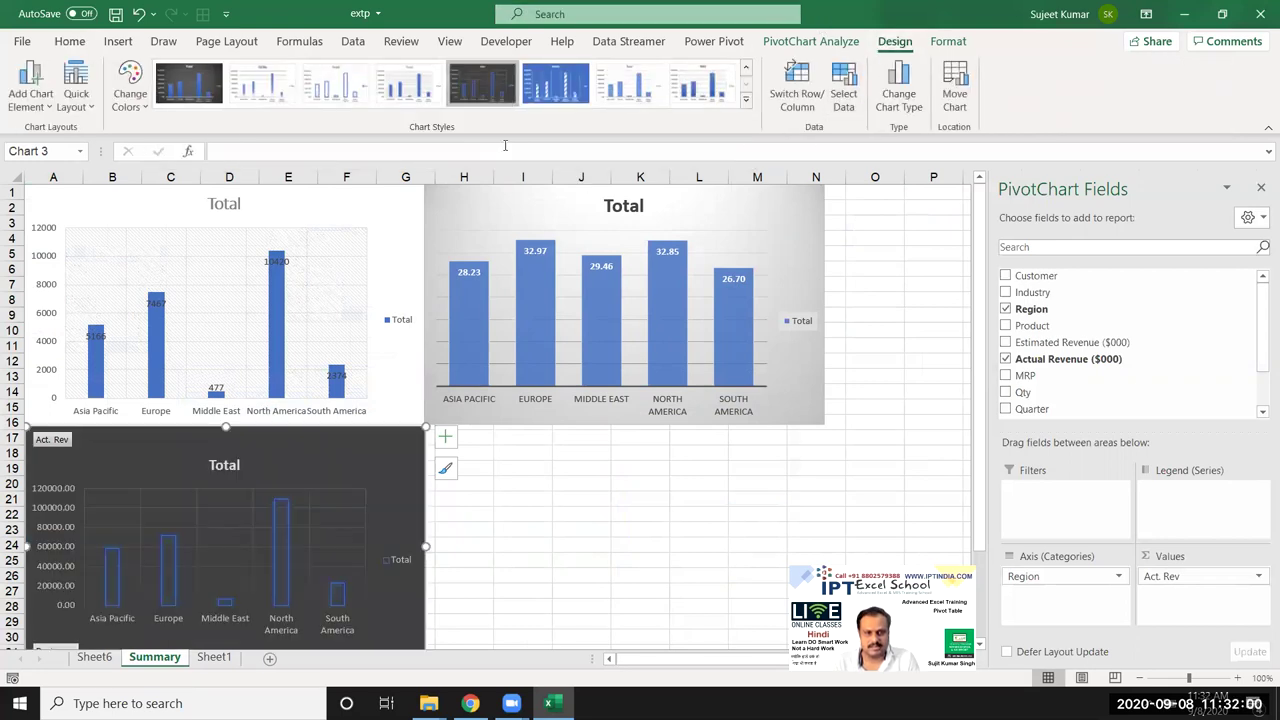
right_click(66, 441)
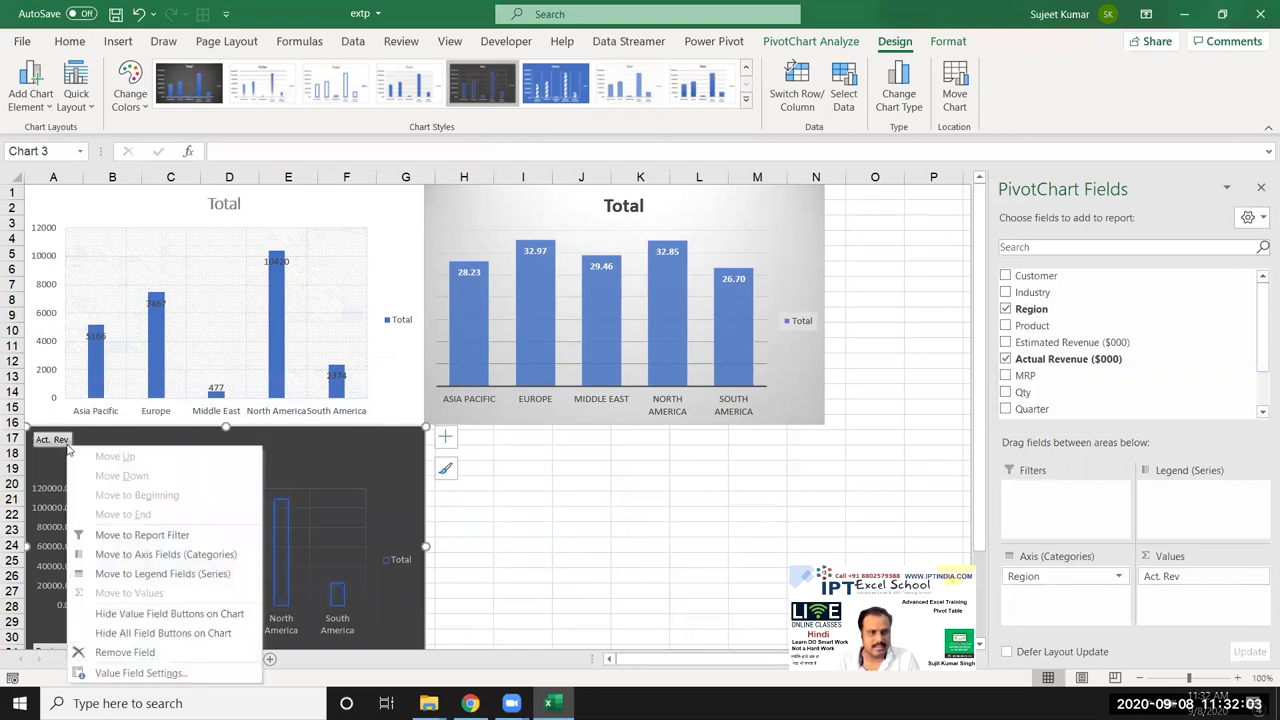
click(142, 634)
click(94, 657)
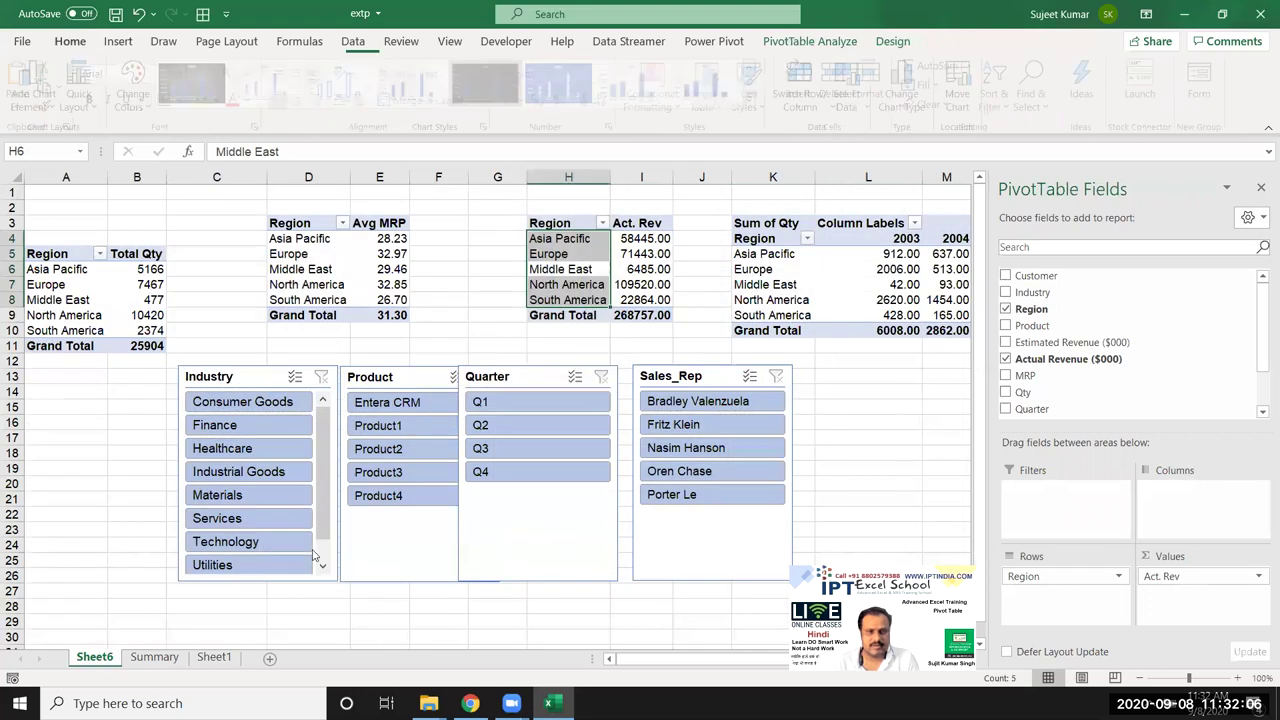
click(828, 304)
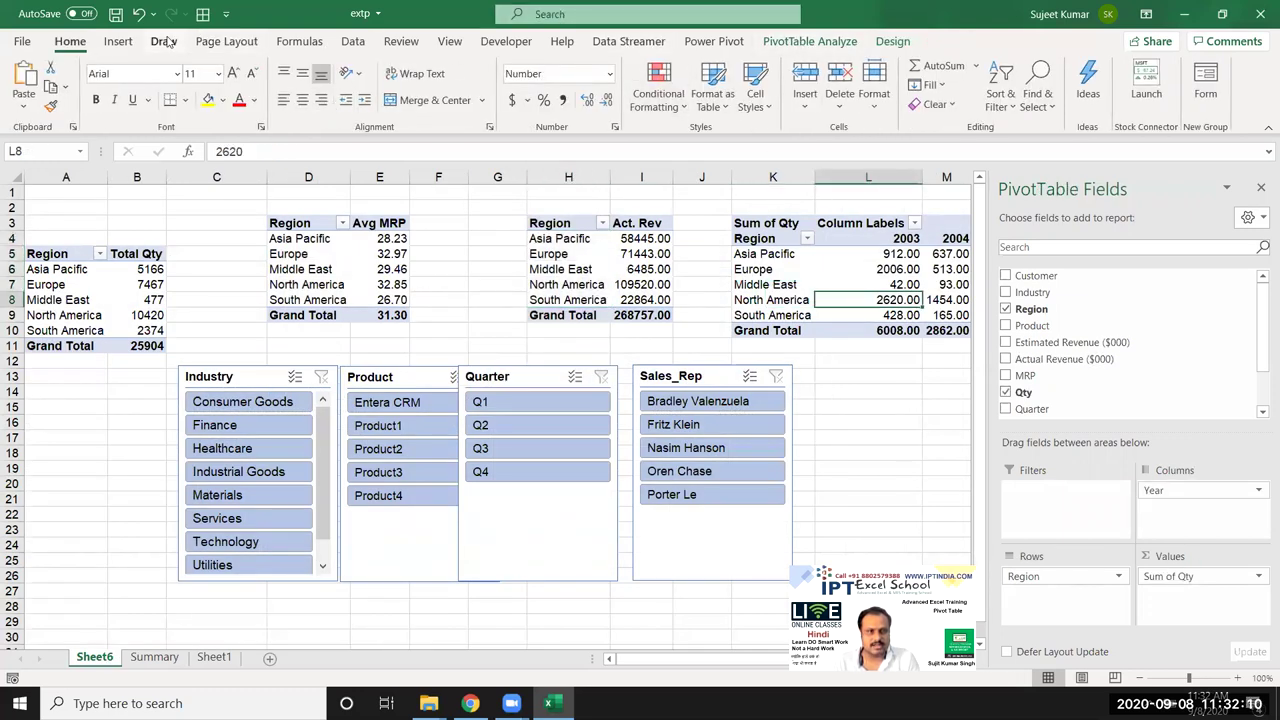
- Insert a stacked column pivot chart from the Sum of Qty pivot on Sheet6
click(106, 42)
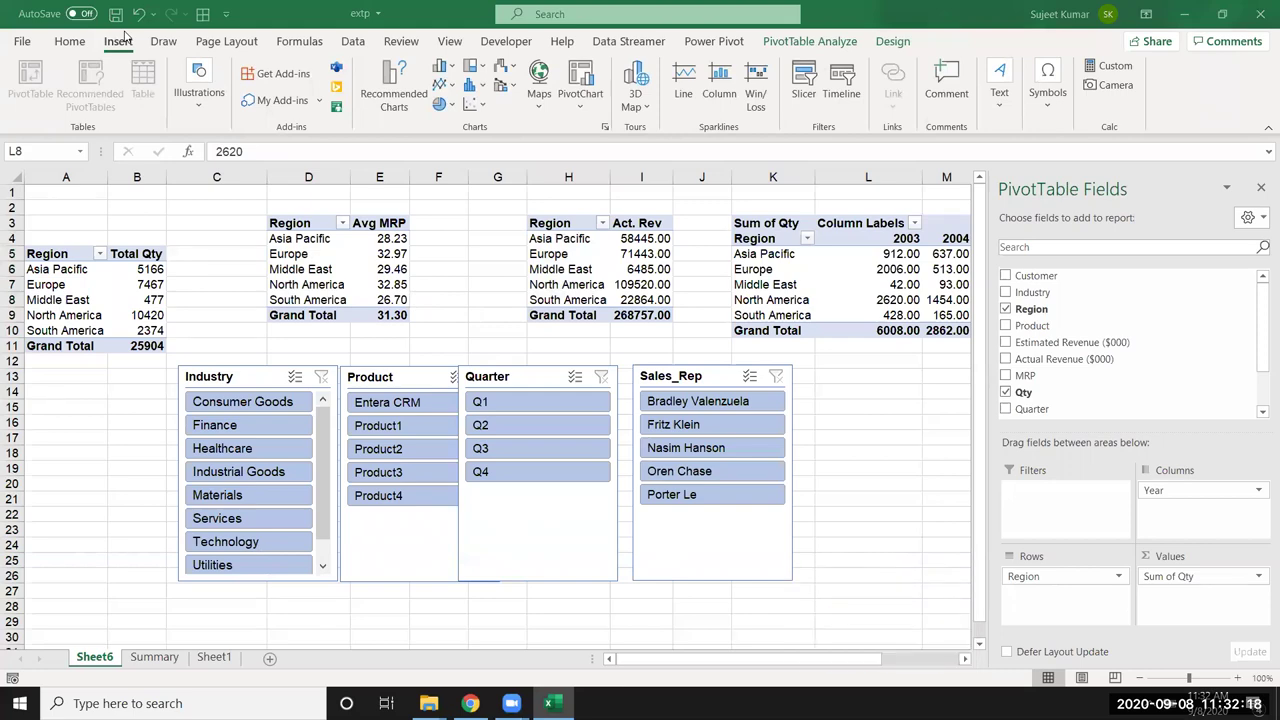
click(154, 657)
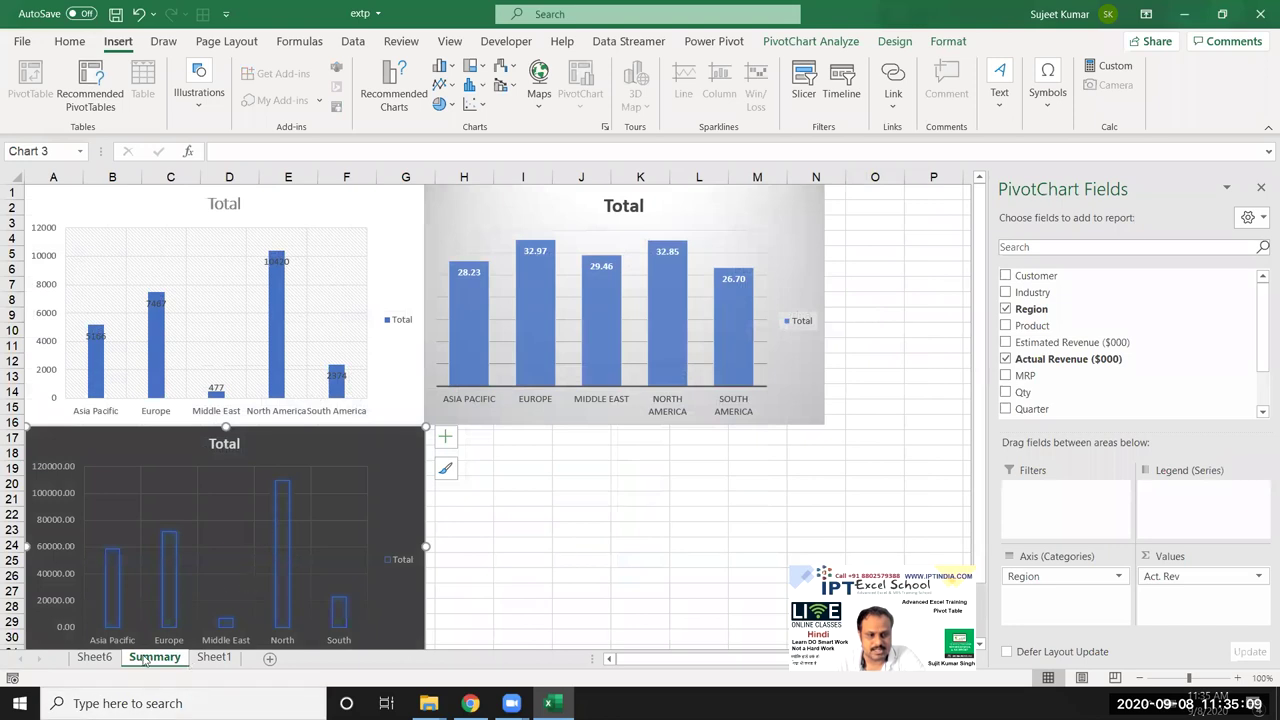
click(95, 657)
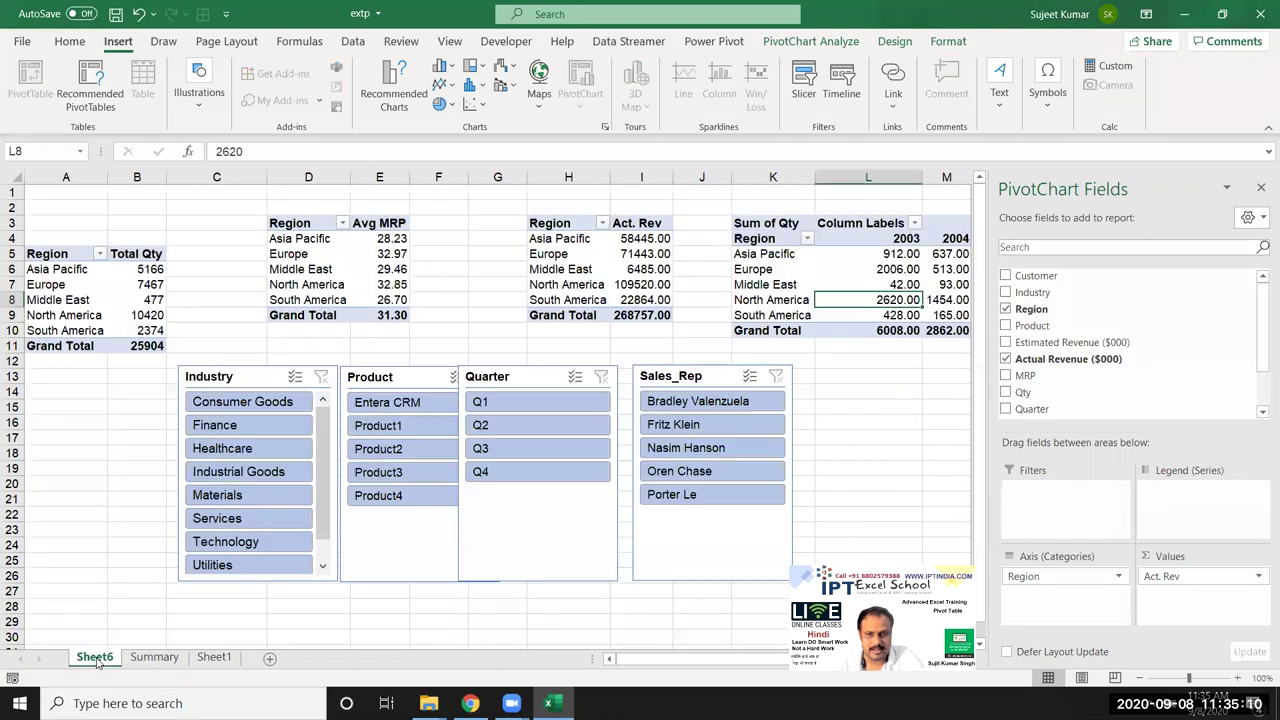
click(790, 271)
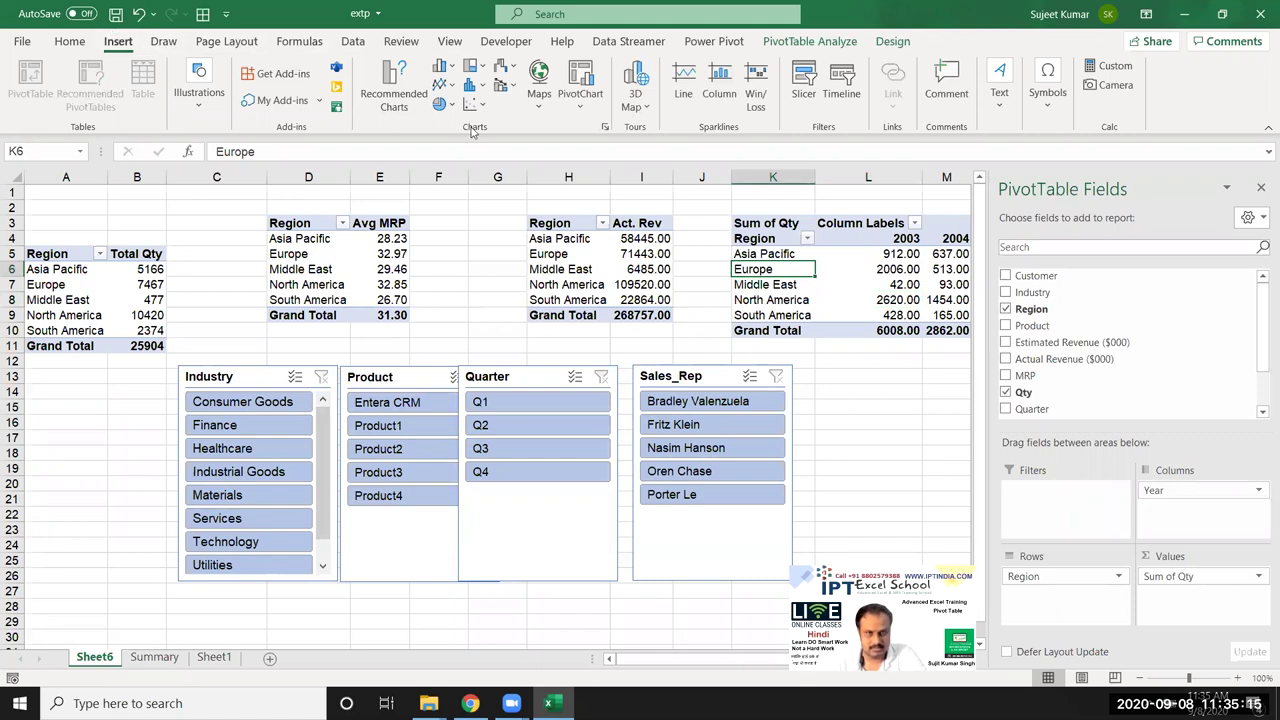
click(443, 66)
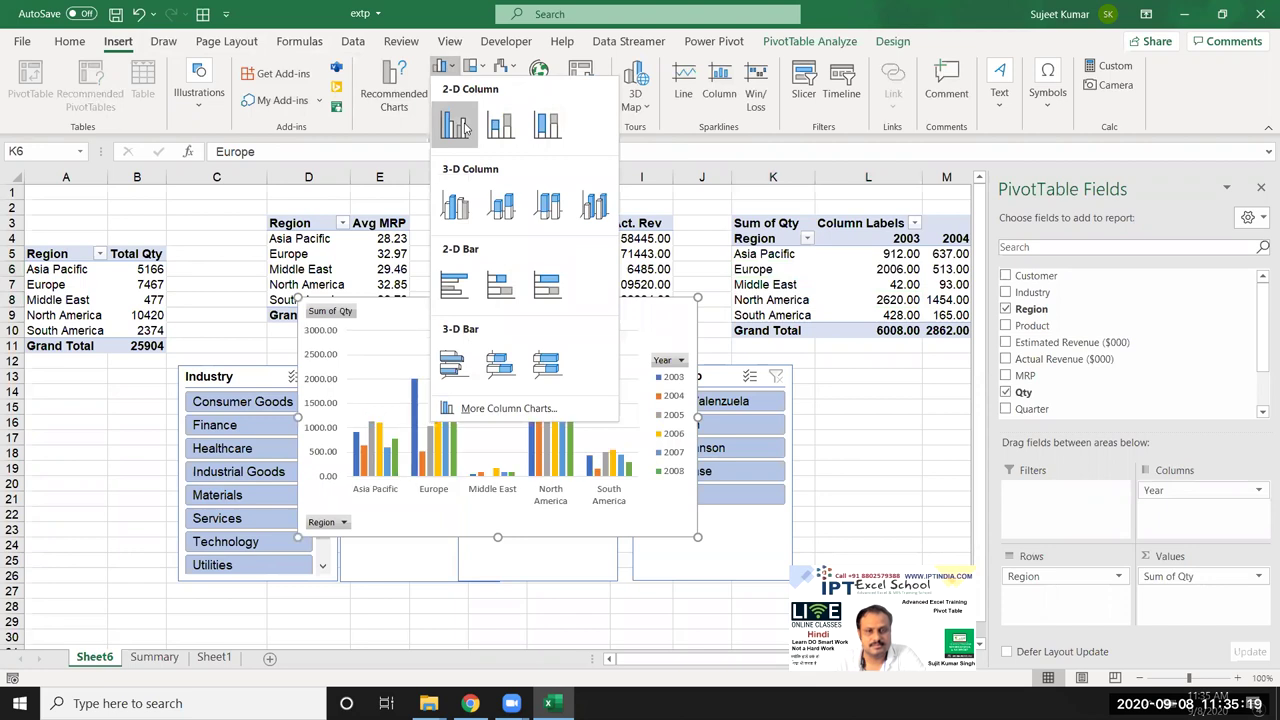
click(500, 125)
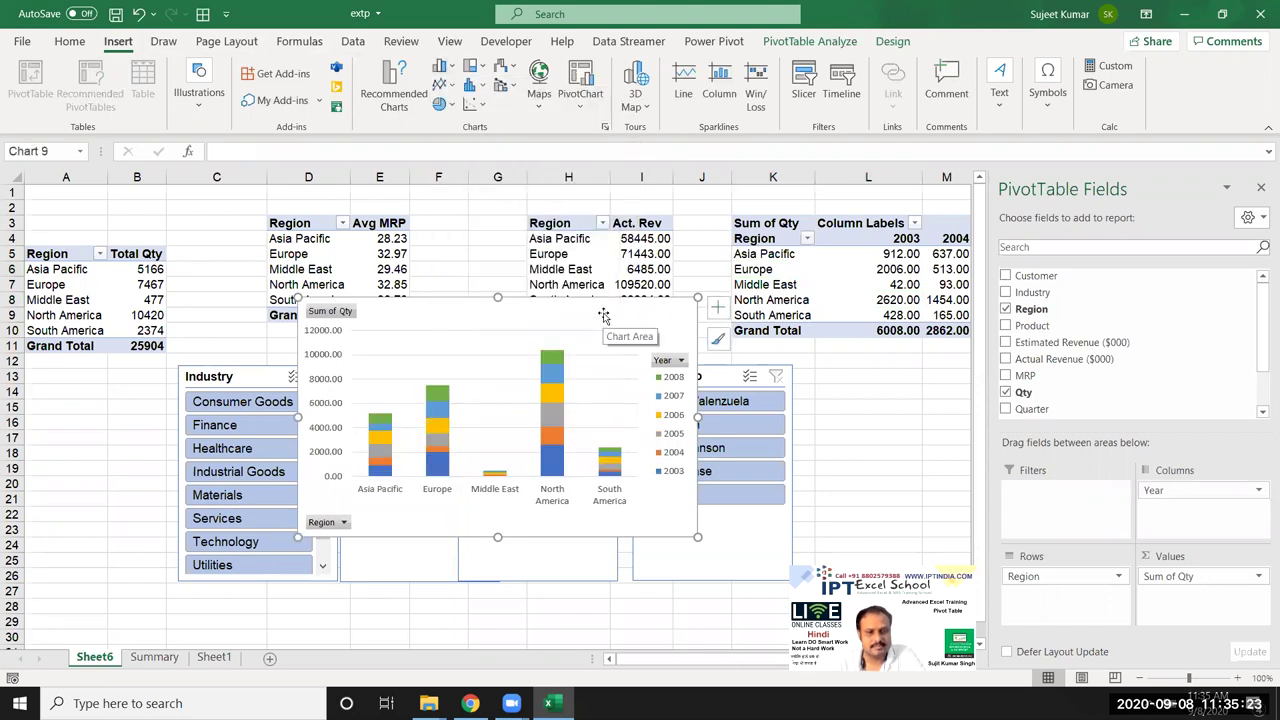
- Switch rows and columns so years run along the axis with regions stacked
click(603, 316)
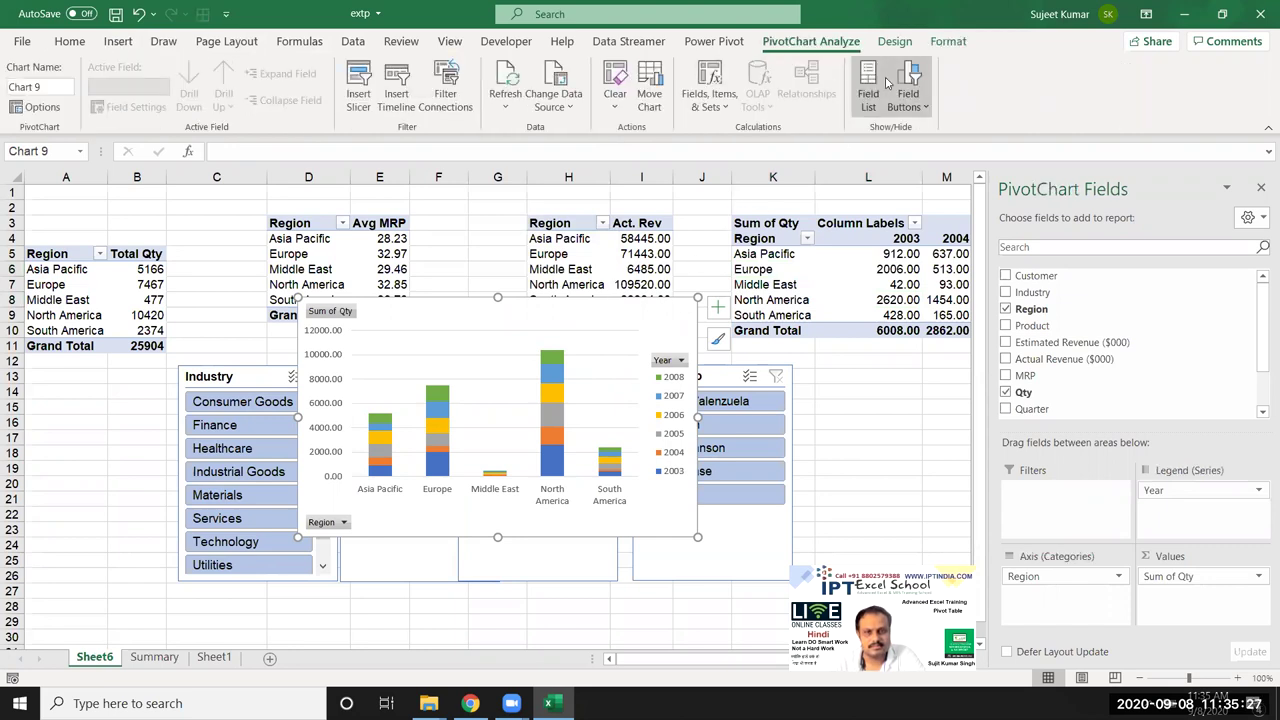
click(946, 44)
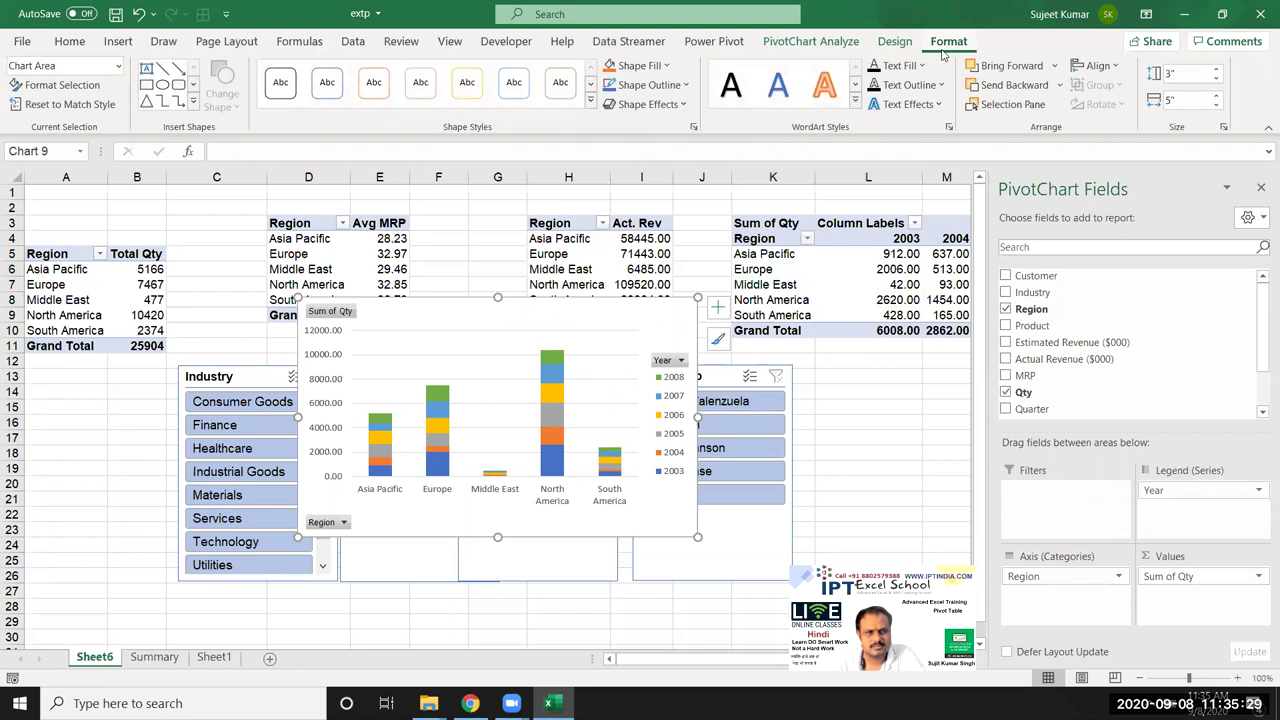
click(900, 46)
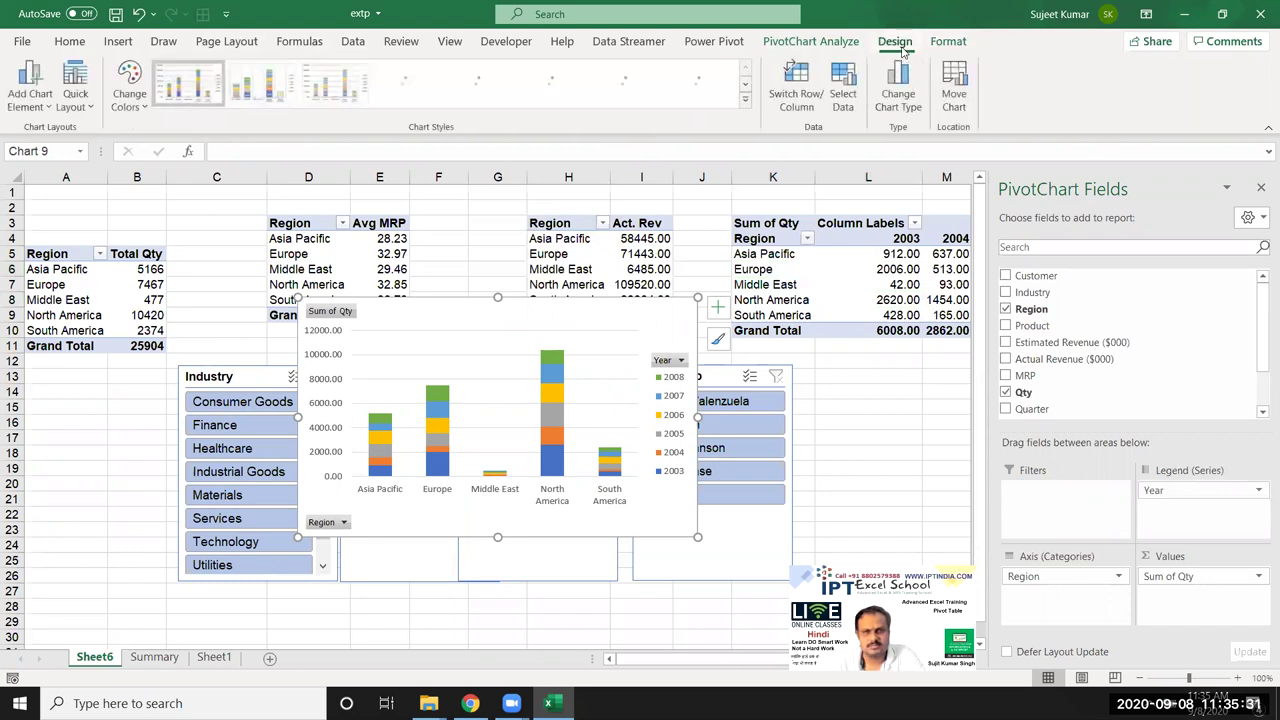
click(798, 100)
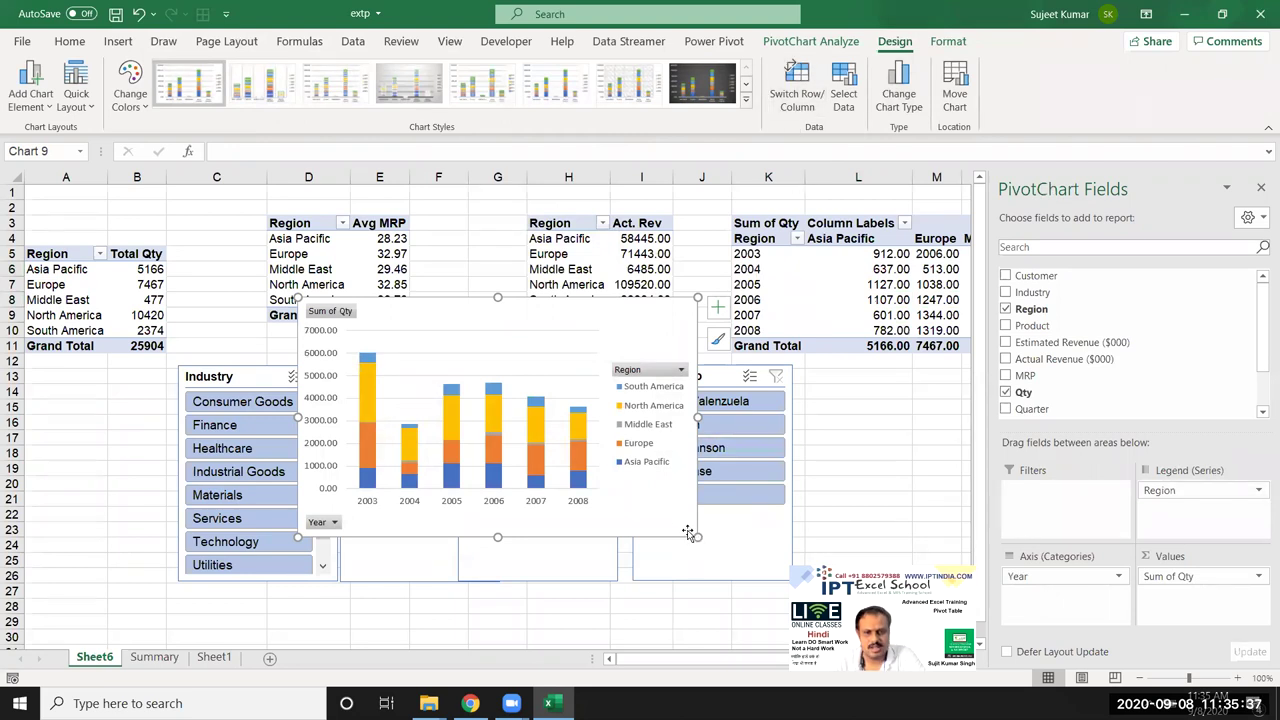
key(Escape)
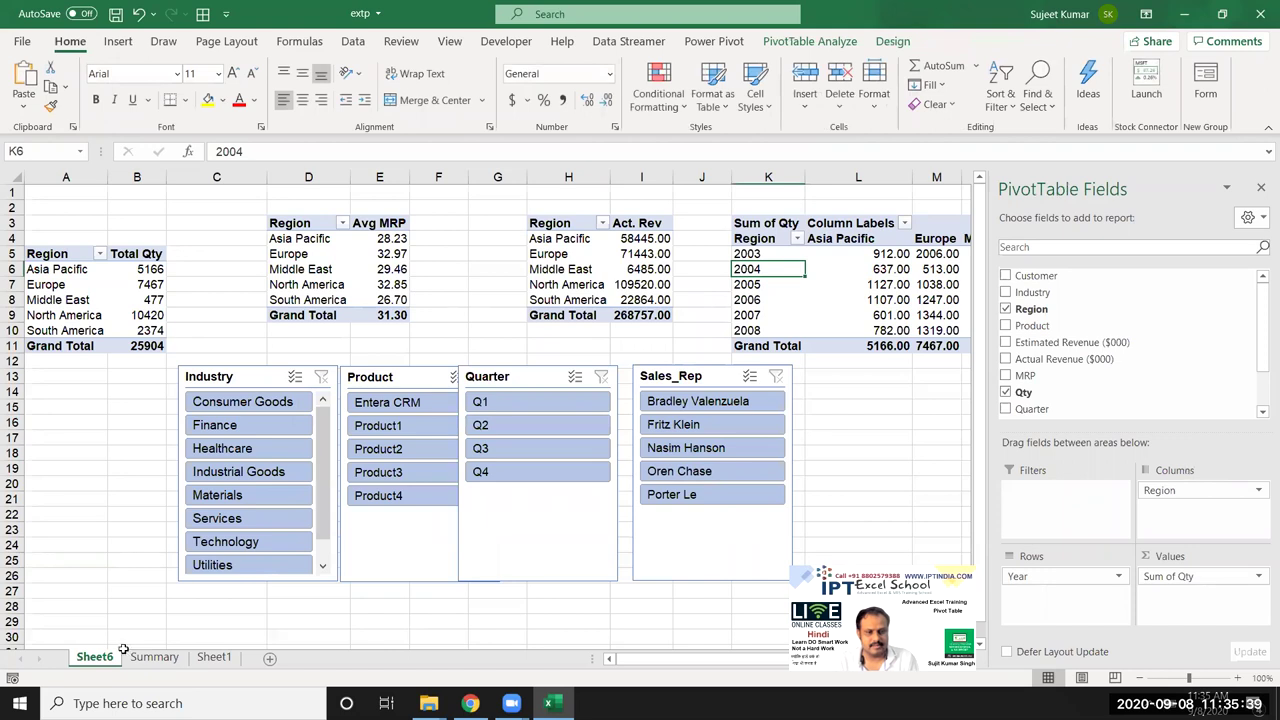
- Paste the stacked Qty chart onto Summary beside the dark Act. Rev chart
click(154, 657)
click(470, 468)
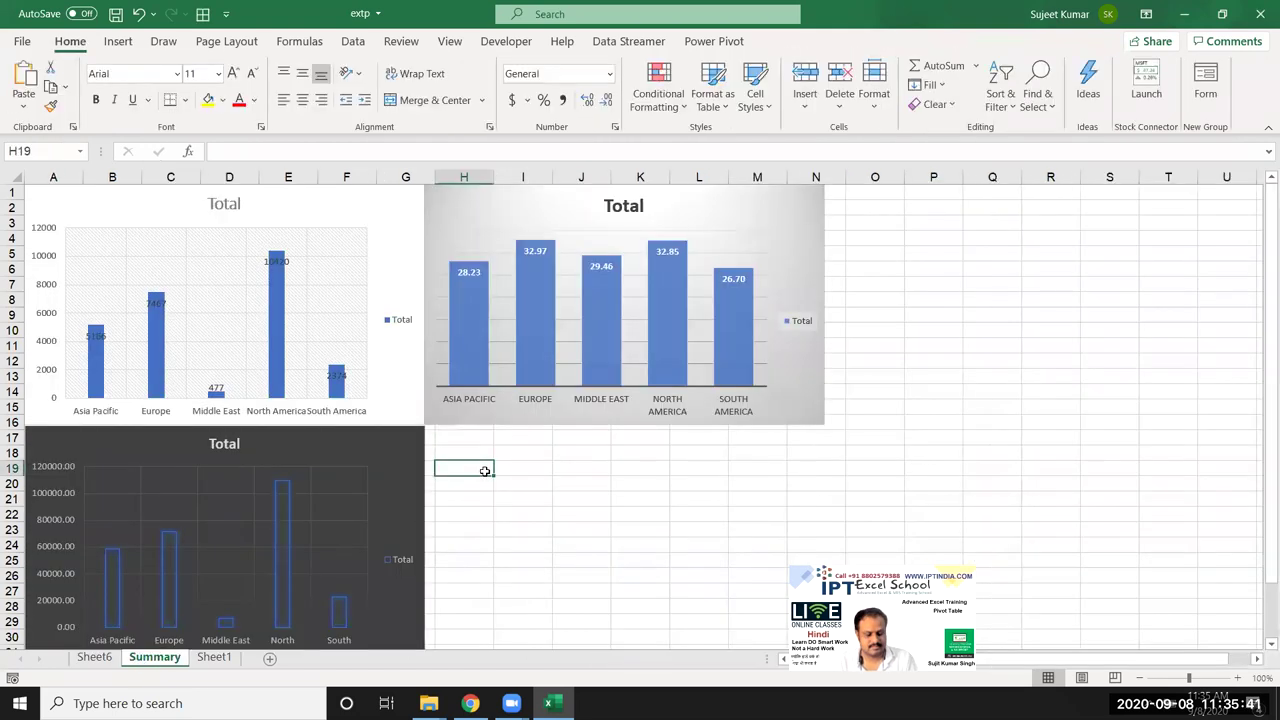
key(ctrl+v)
drag(524, 473, 518, 440)
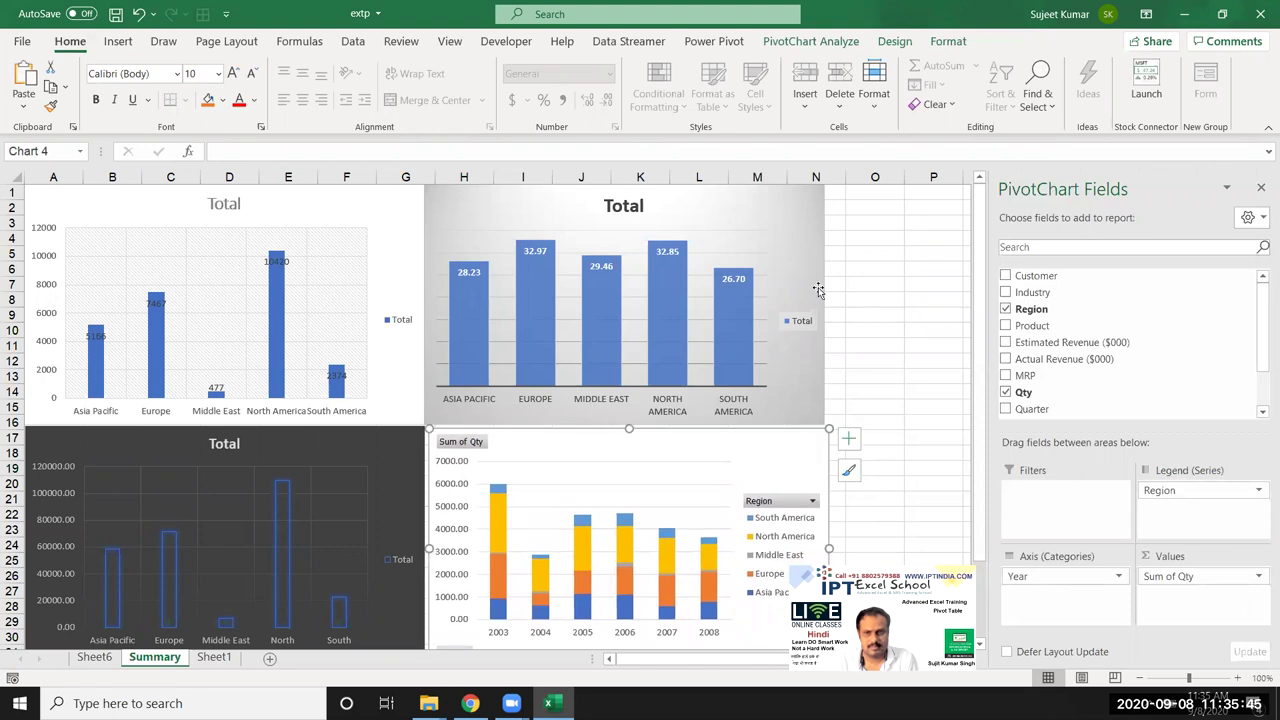
click(1261, 190)
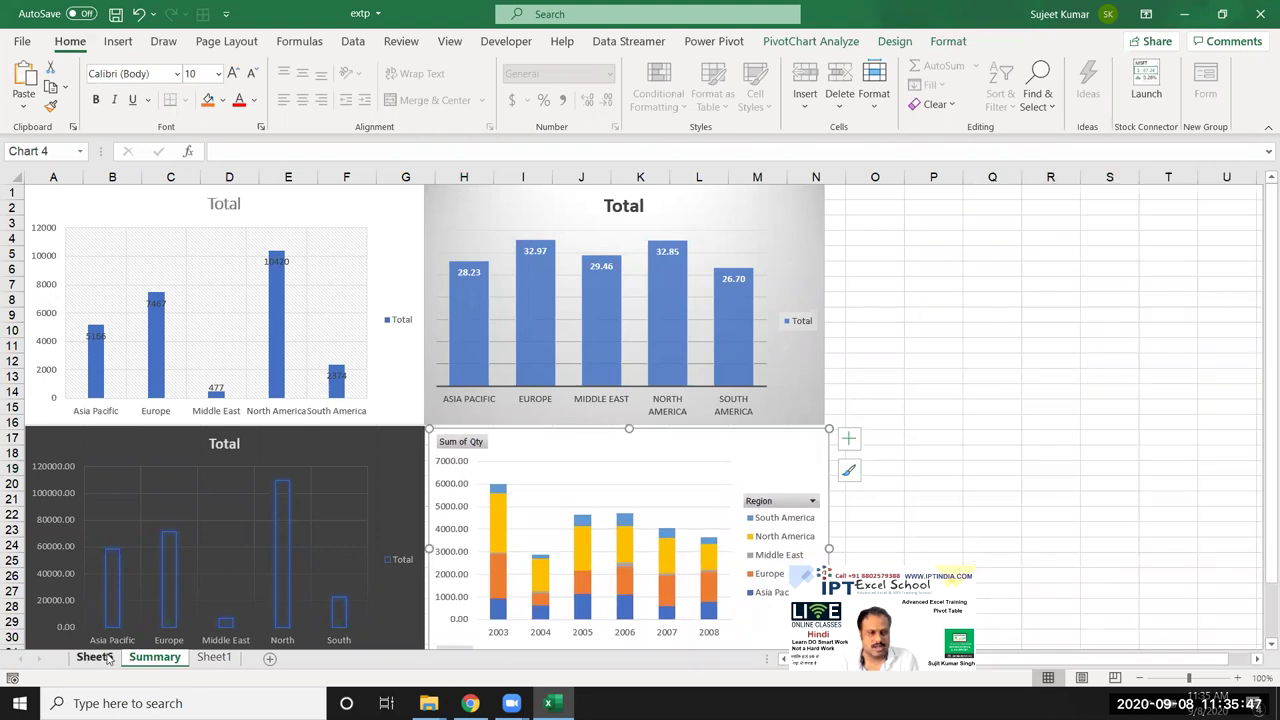
- Copy the Industry, Product and Quarter slicers from Sheet6 and paste them at Summary cell O2
click(100, 657)
click(250, 378)
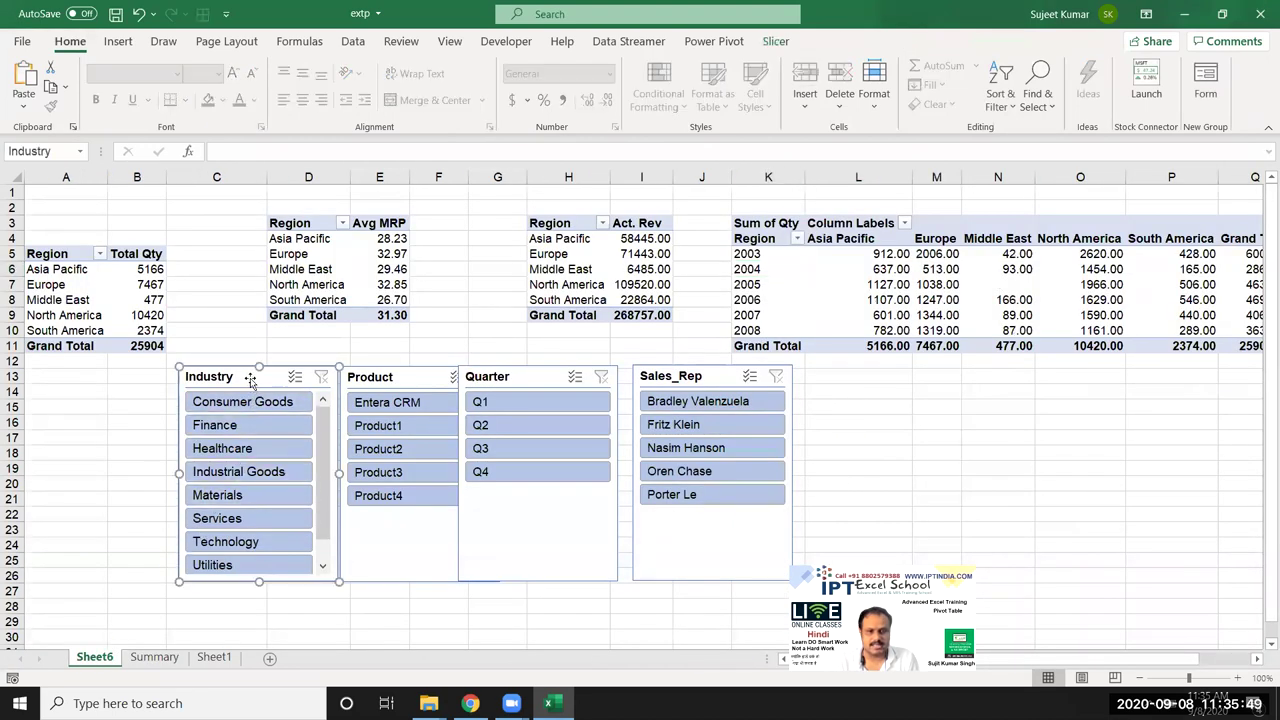
ctrl+click(385, 378)
ctrl+click(503, 376)
ctrl+click(678, 378)
click(768, 269)
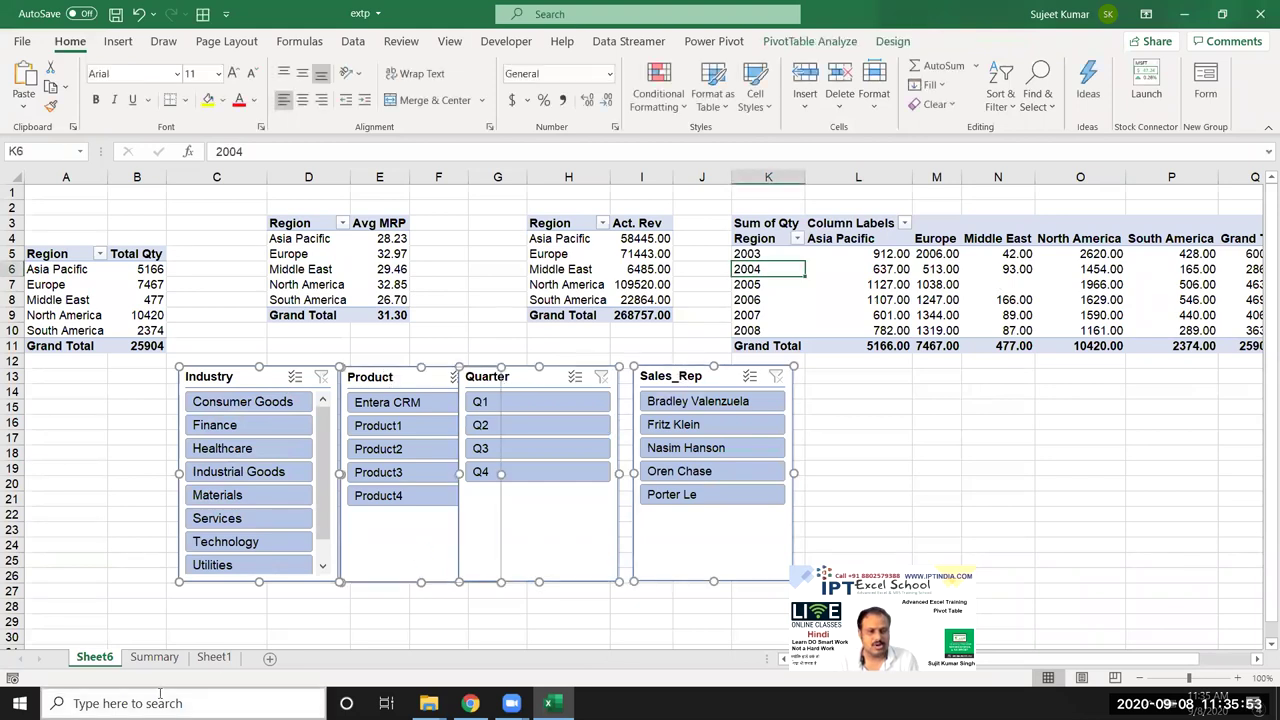
click(155, 657)
click(895, 200)
key(ctrl+v)
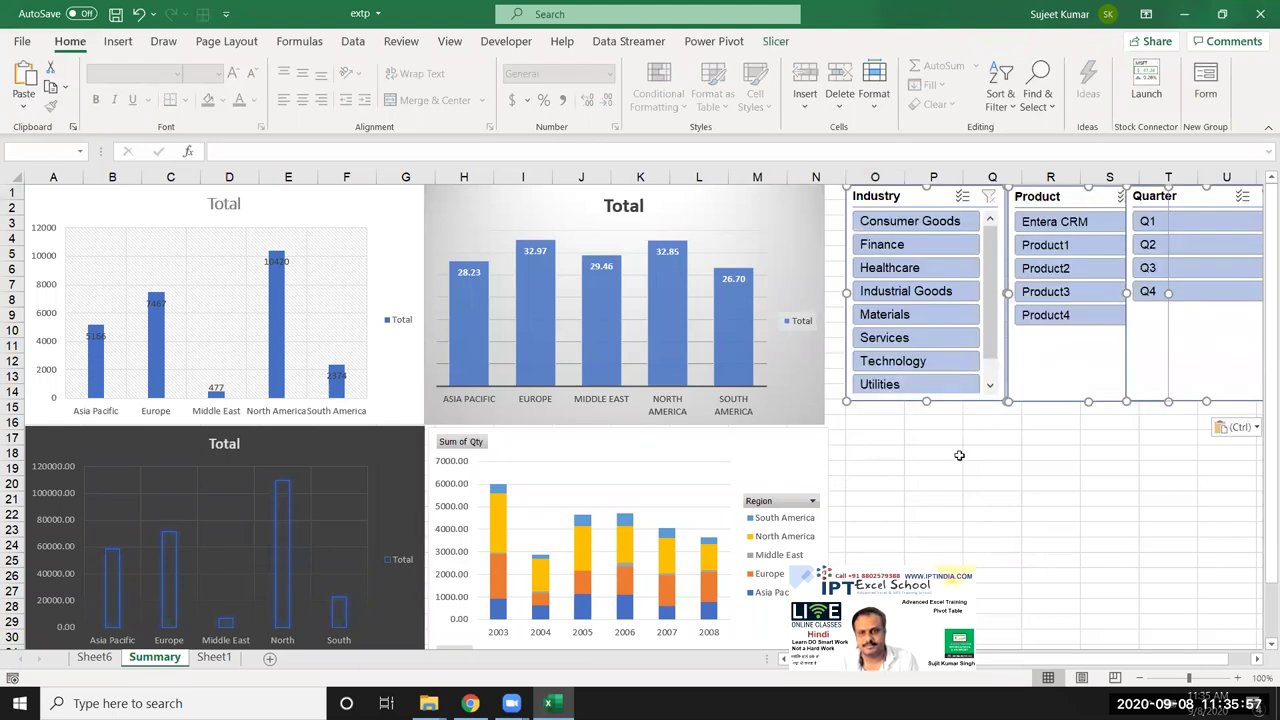
- Line up Industry and Product slicers side by side, shorten Product, and place Quarter below it
click(959, 455)
drag(906, 196, 888, 196)
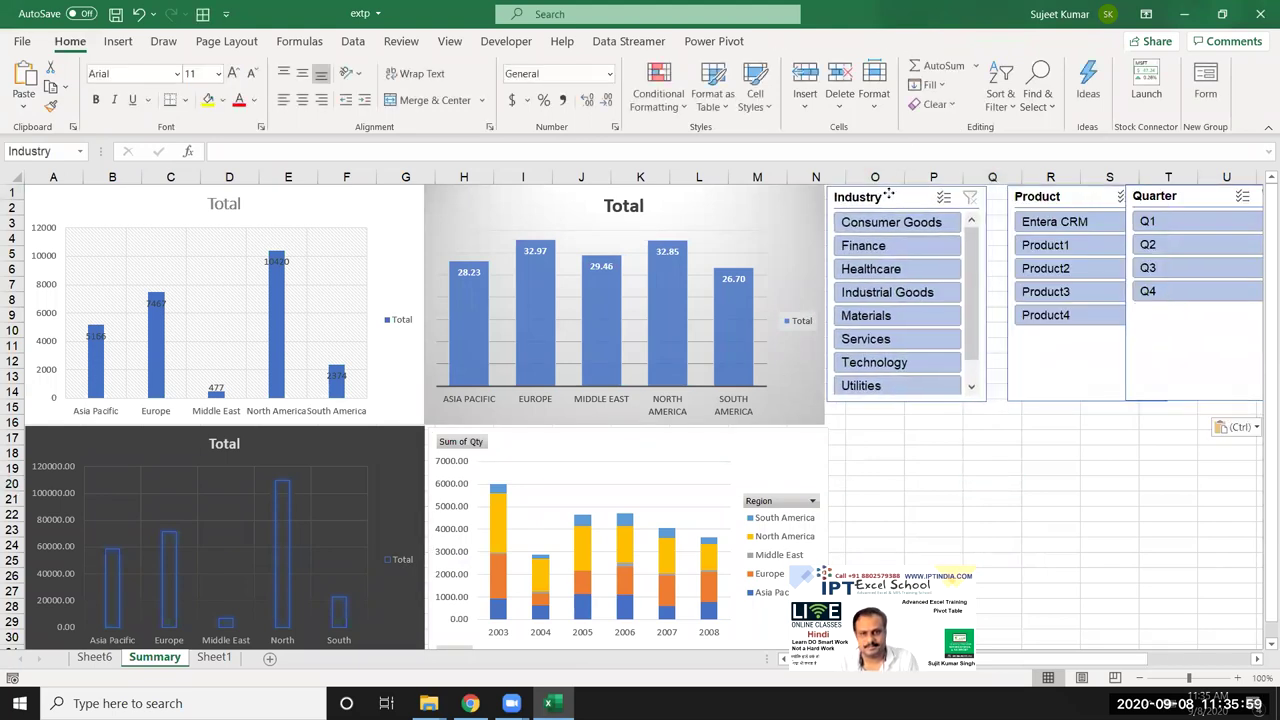
click(887, 196)
drag(1040, 198, 1020, 200)
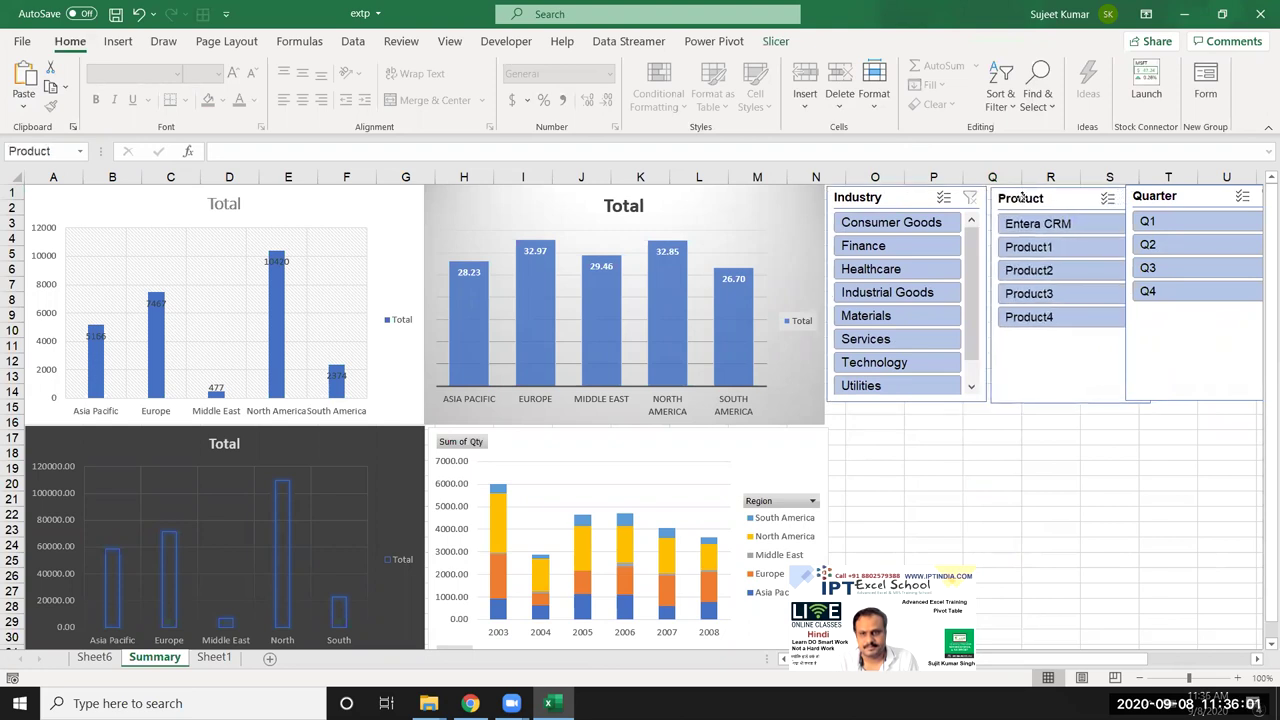
drag(1190, 200, 891, 417)
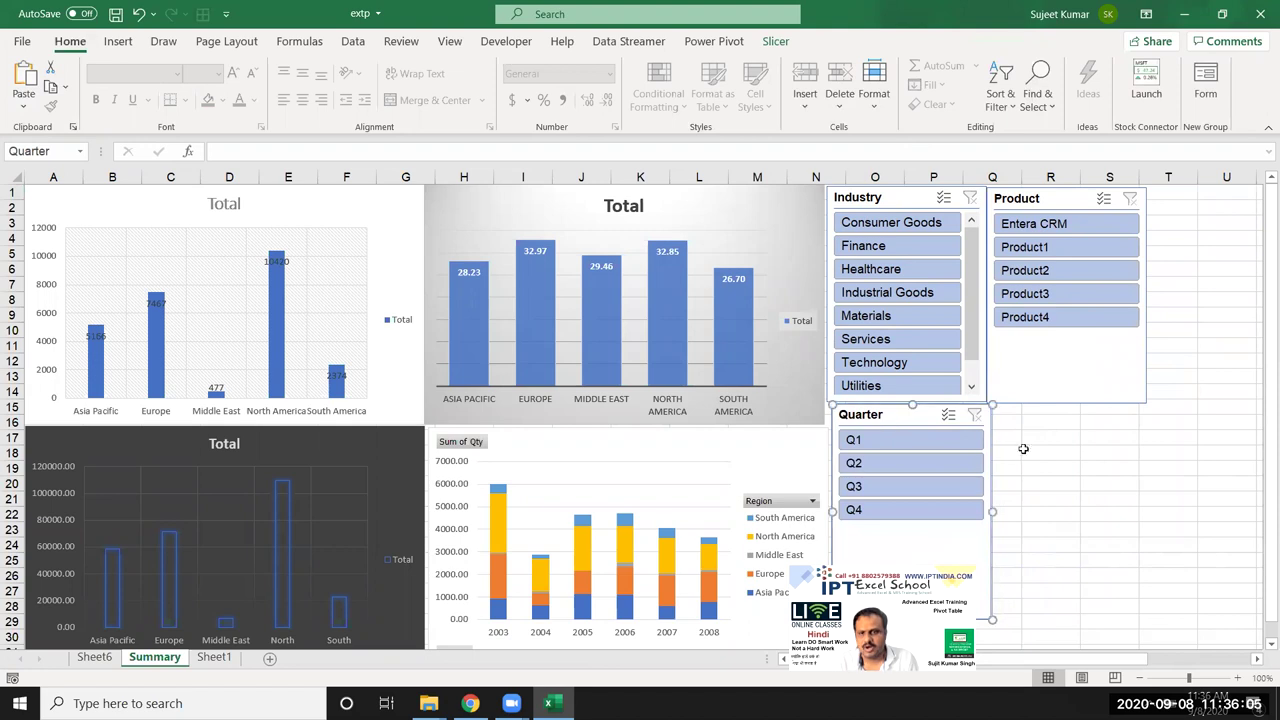
click(1090, 468)
click(1077, 400)
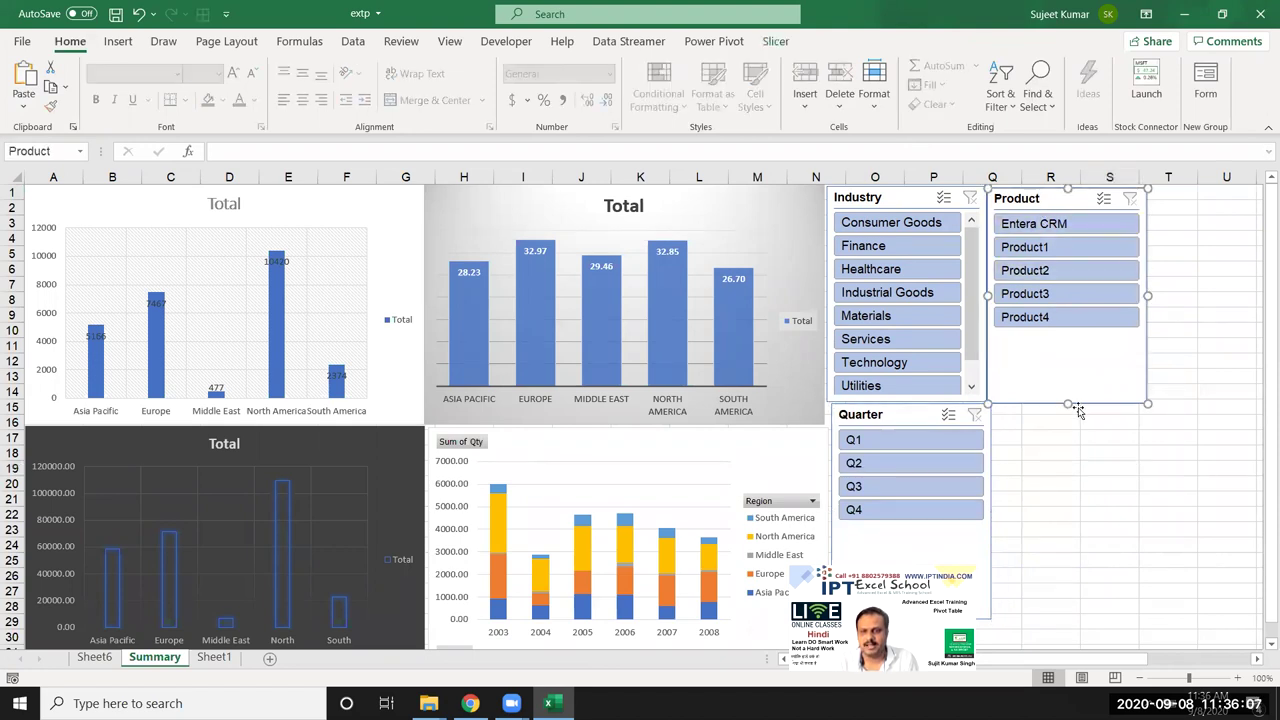
drag(1068, 402, 1068, 337)
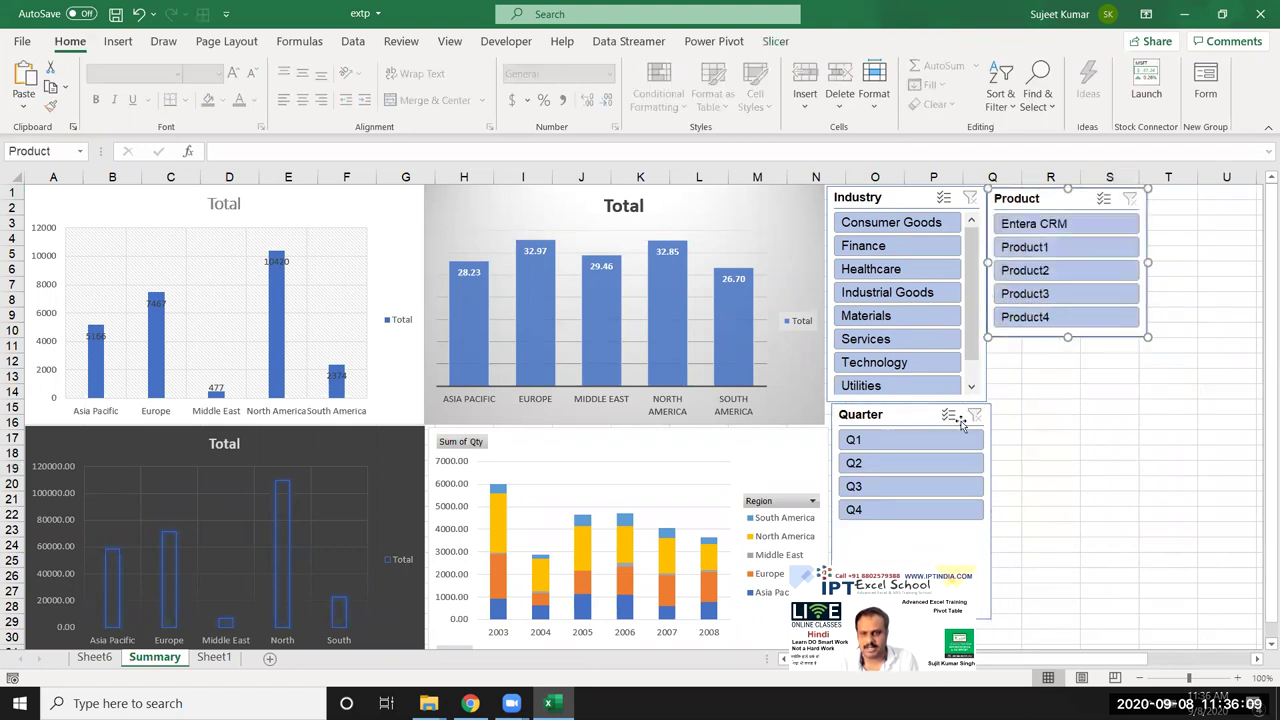
drag(910, 426, 1069, 363)
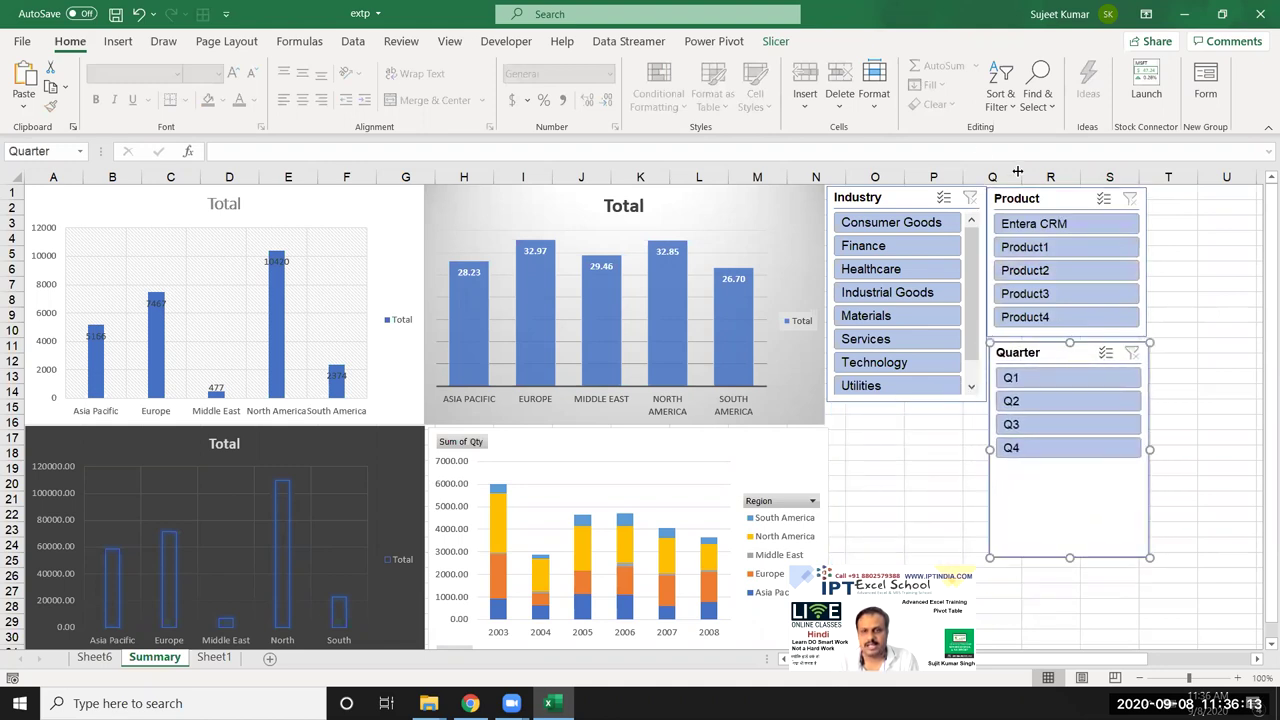
- Set the Quarter slicer to 3 columns and shorten it to 0.98" high
click(778, 42)
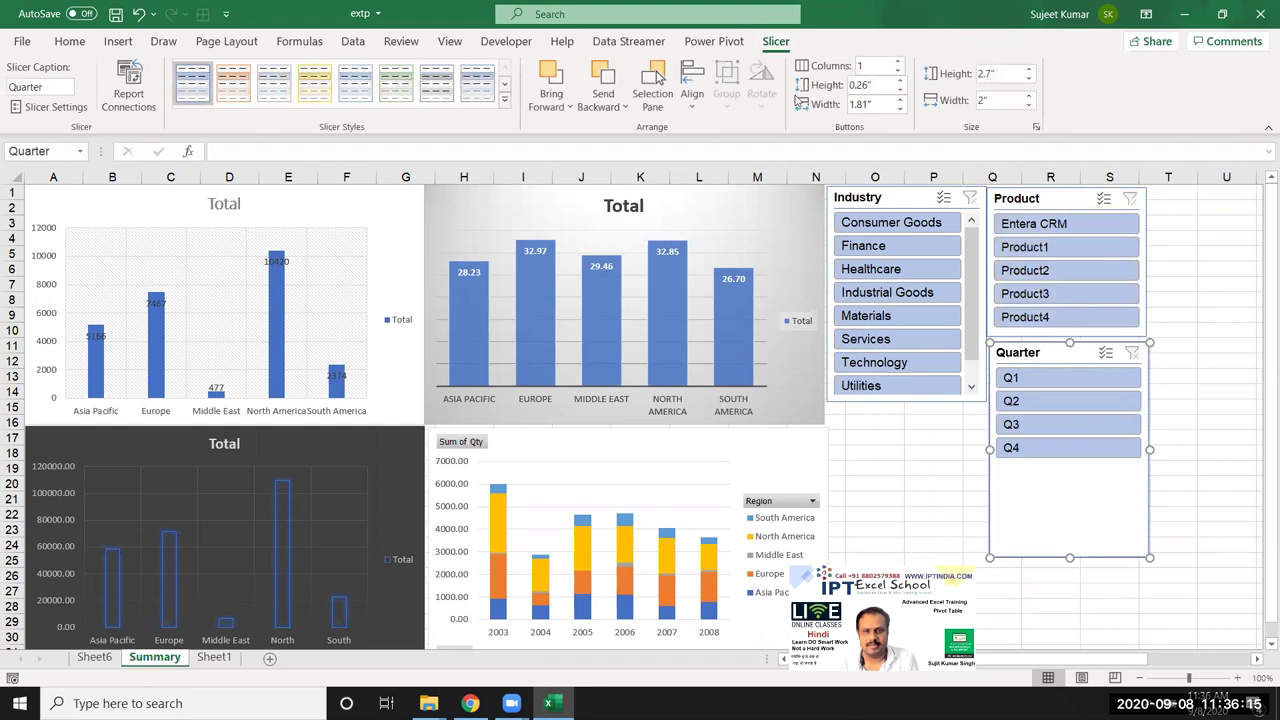
click(899, 62)
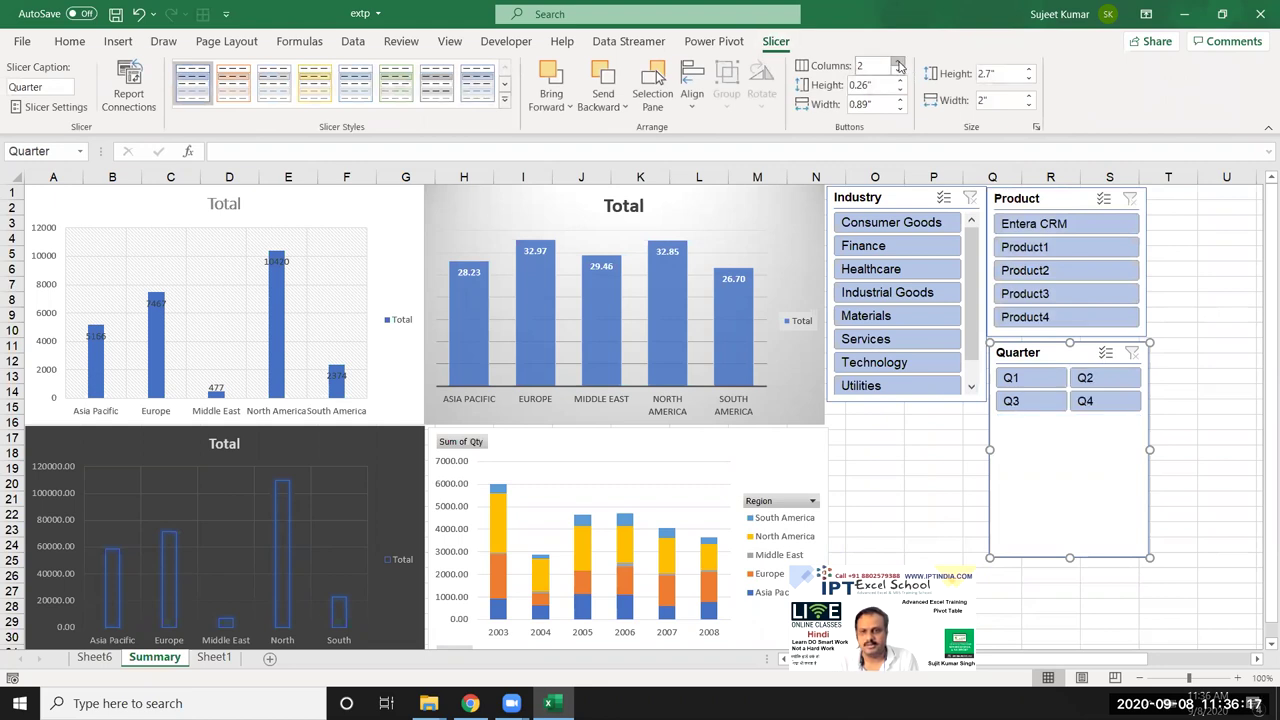
click(899, 62)
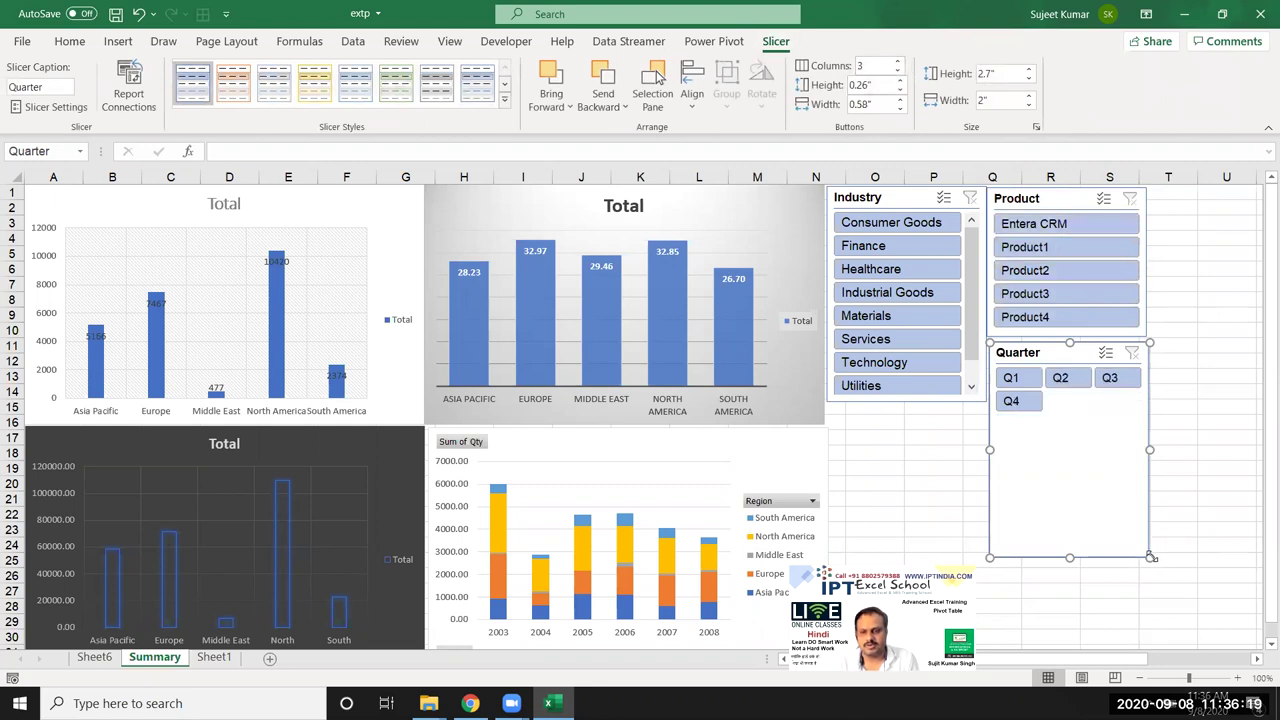
drag(1150, 557, 1143, 425)
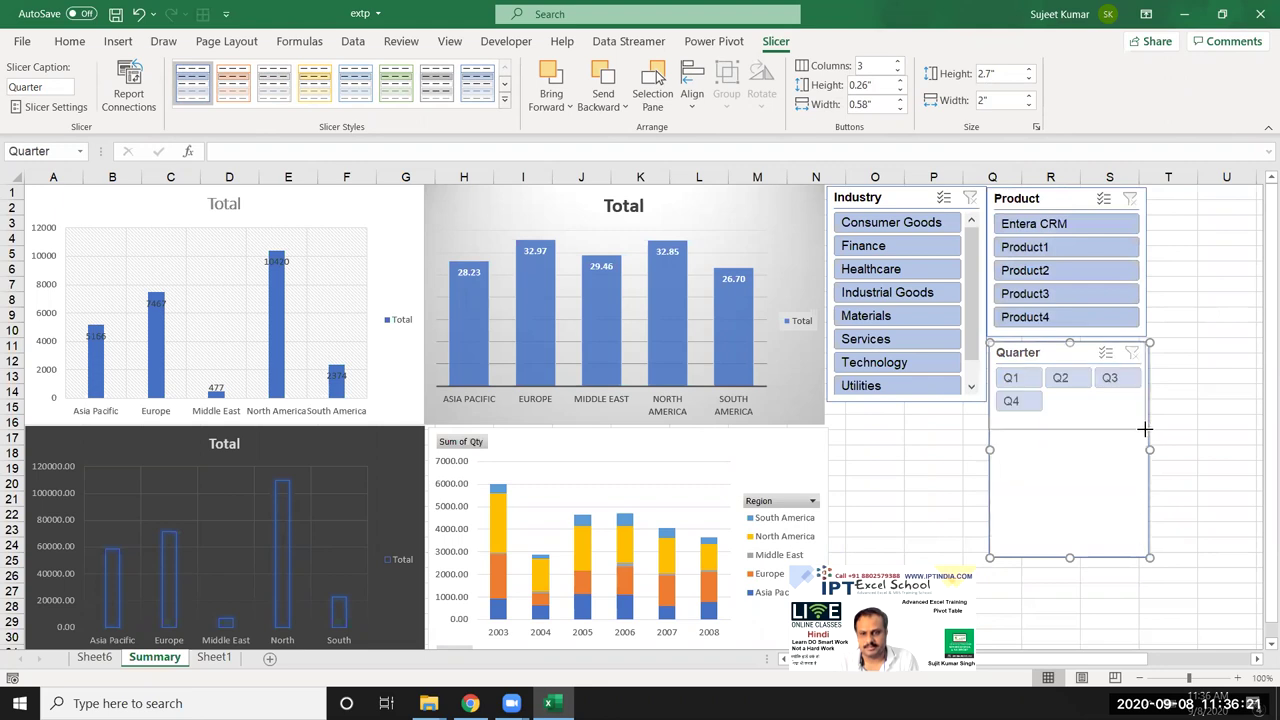
drag(1143, 425, 1143, 425)
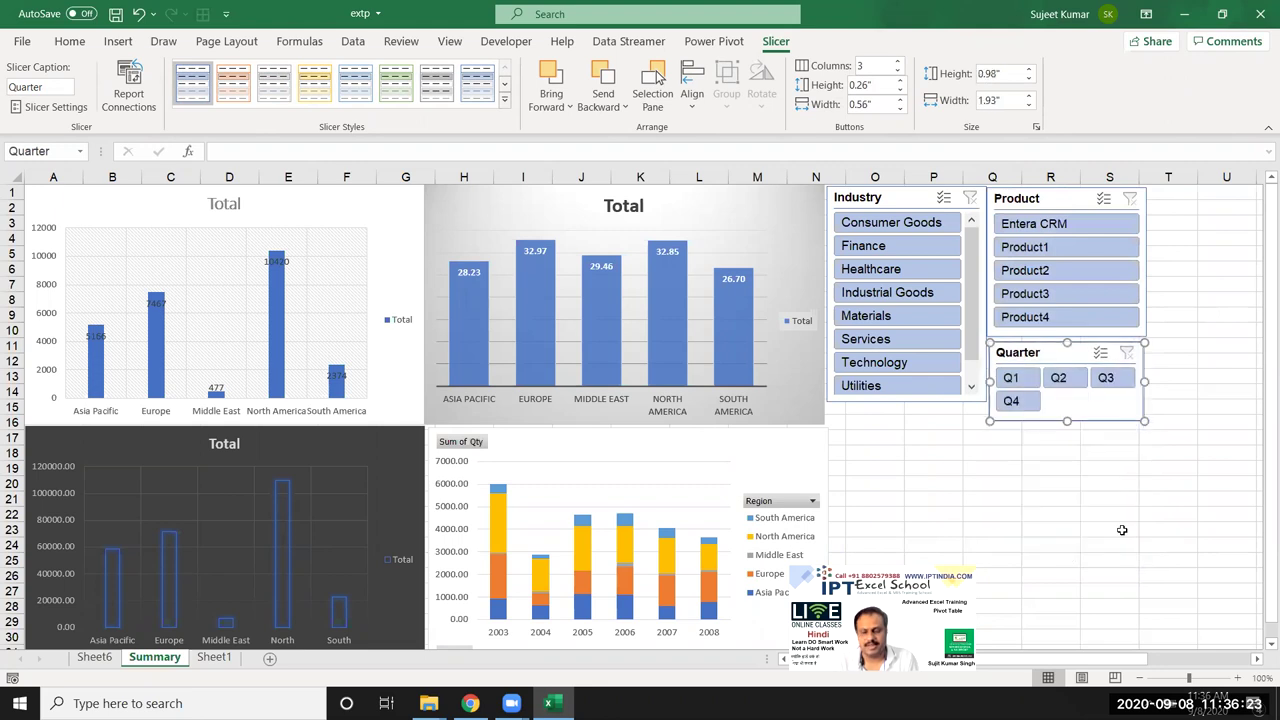
click(1122, 530)
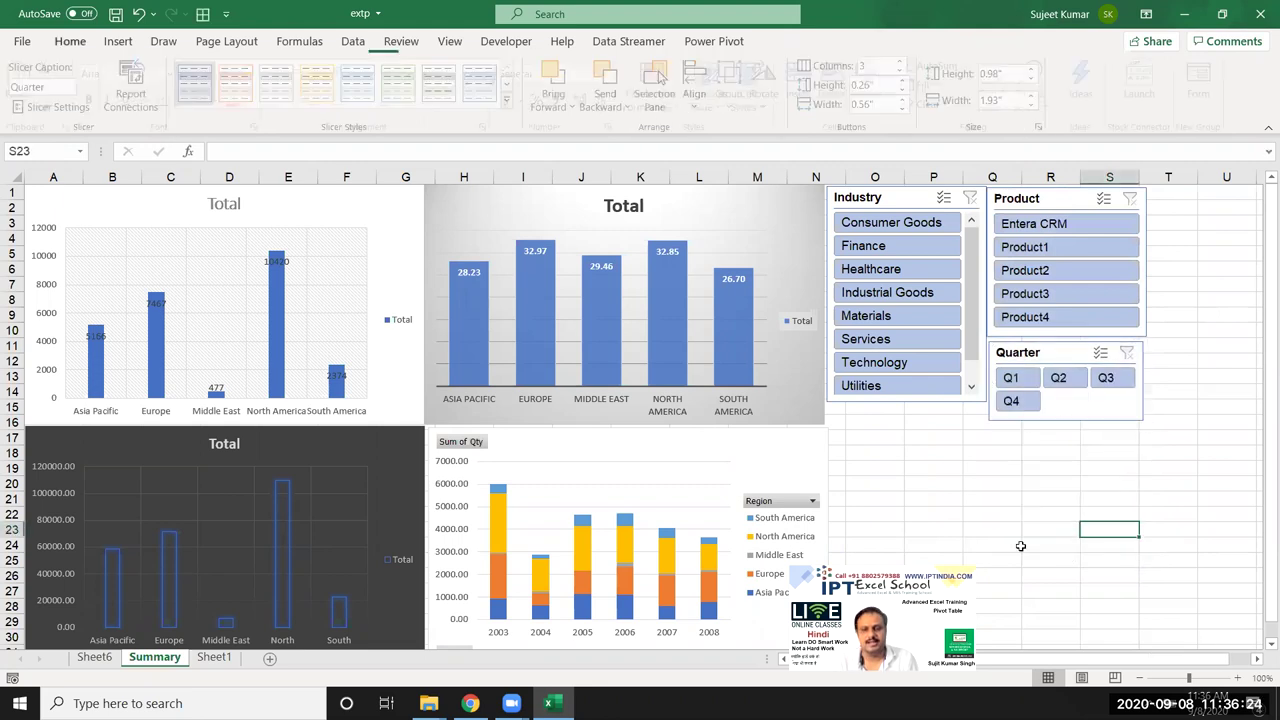
- Filter the charts through quarters Q1, Q2, Q3 and finally Q4
click(1012, 380)
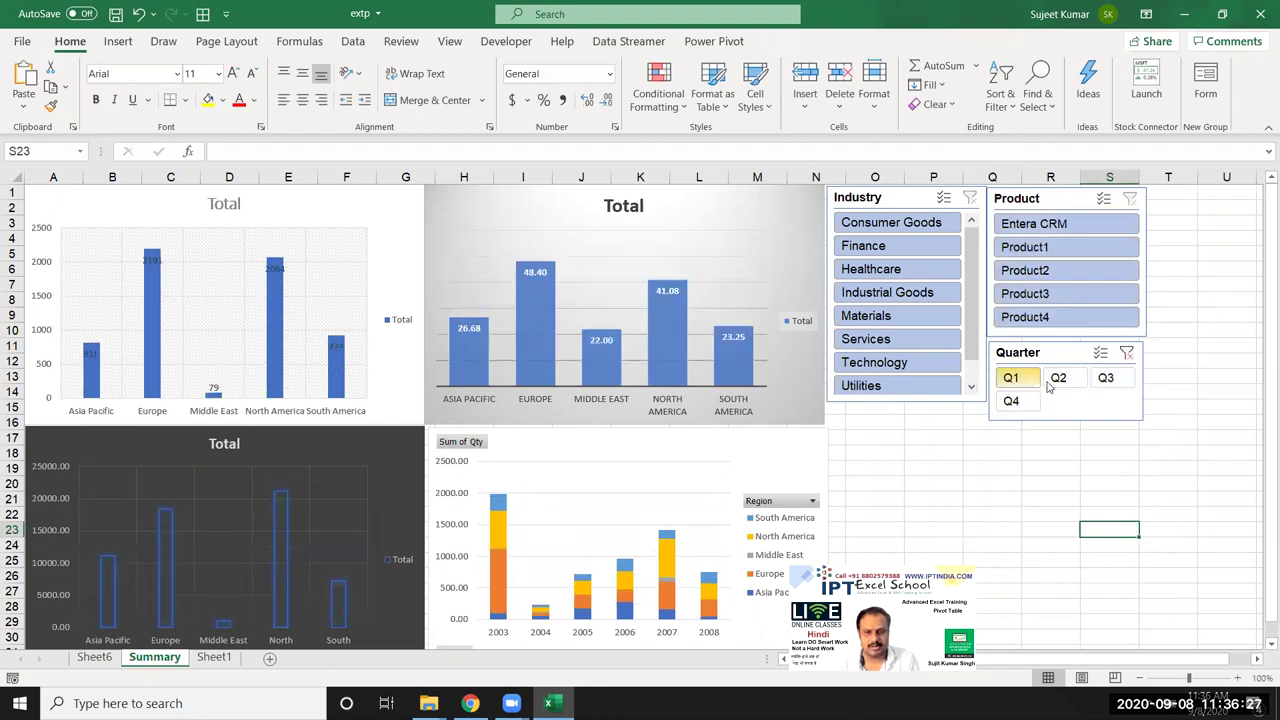
click(1052, 380)
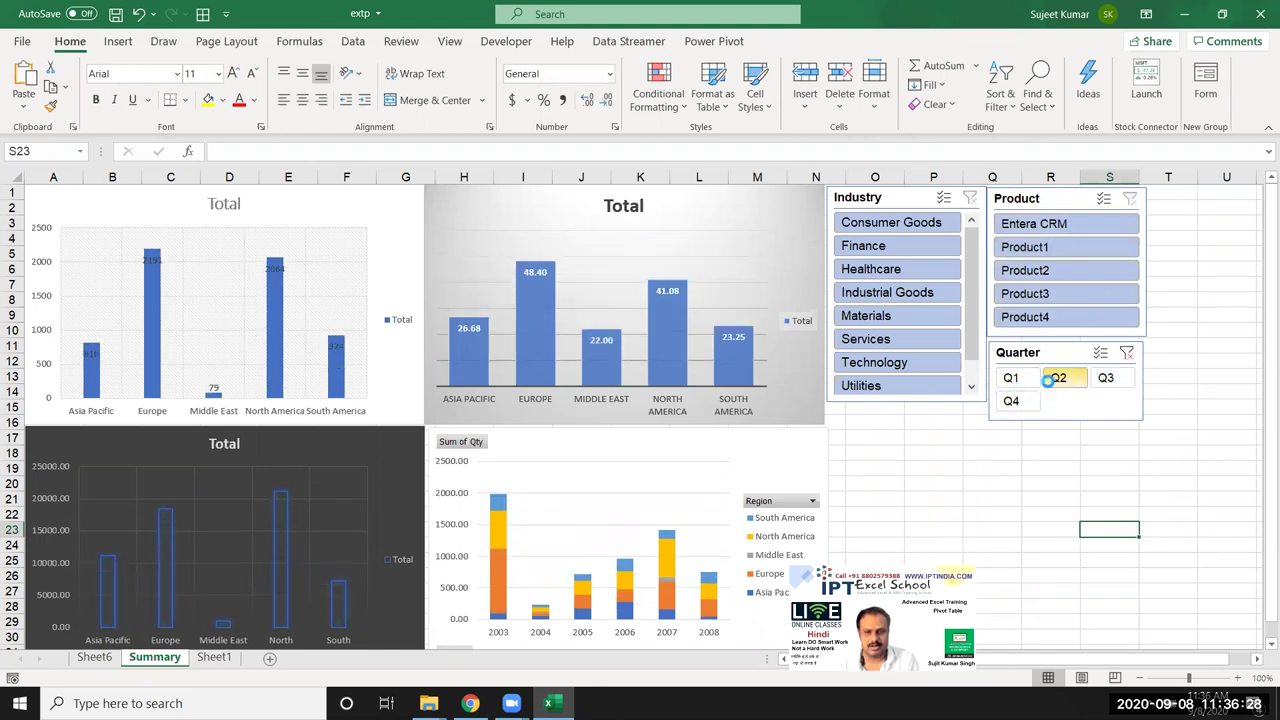
click(1103, 378)
click(1011, 400)
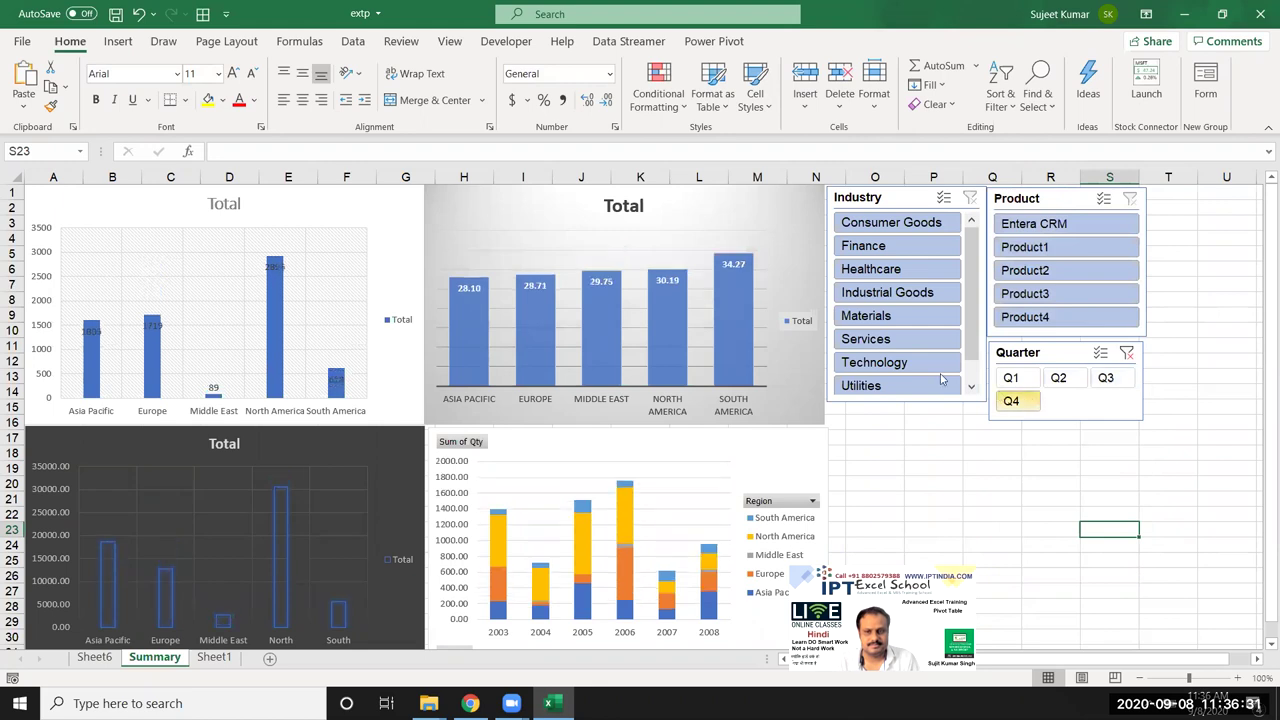
- Test industry filters from Finance to Technology, clear the Industry filter, and show the desktop
click(868, 246)
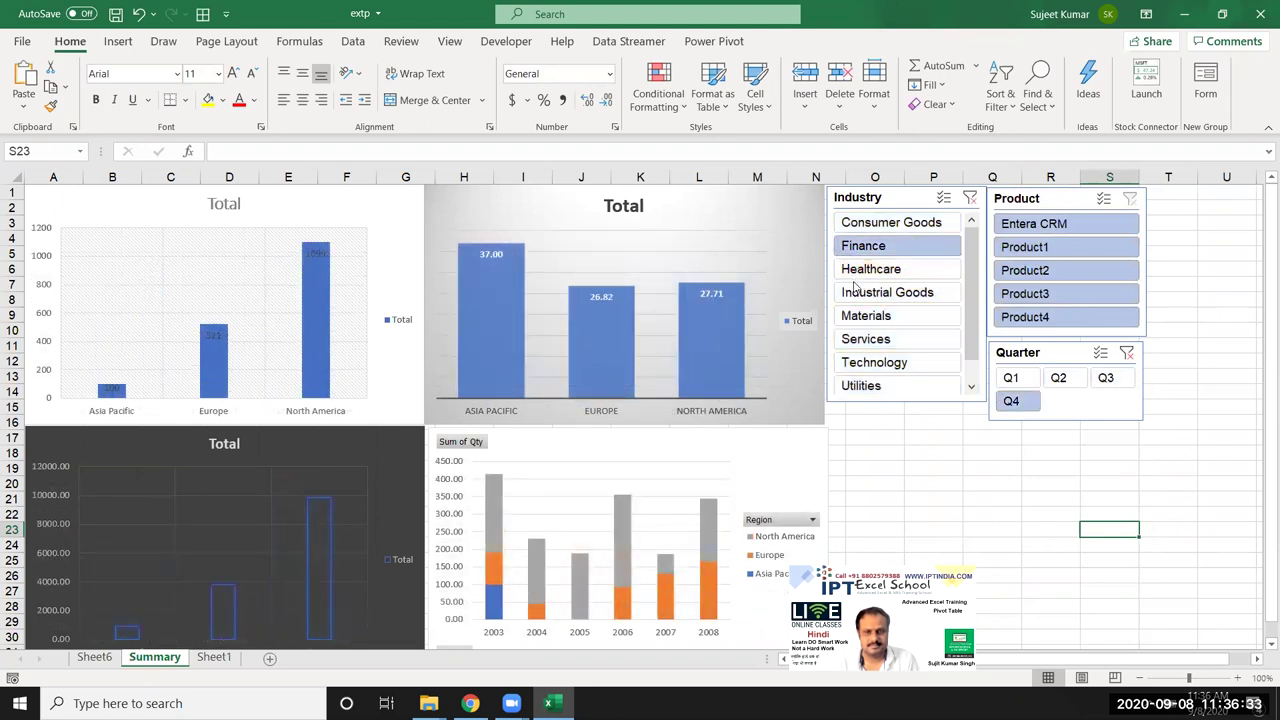
click(868, 269)
click(862, 292)
click(863, 315)
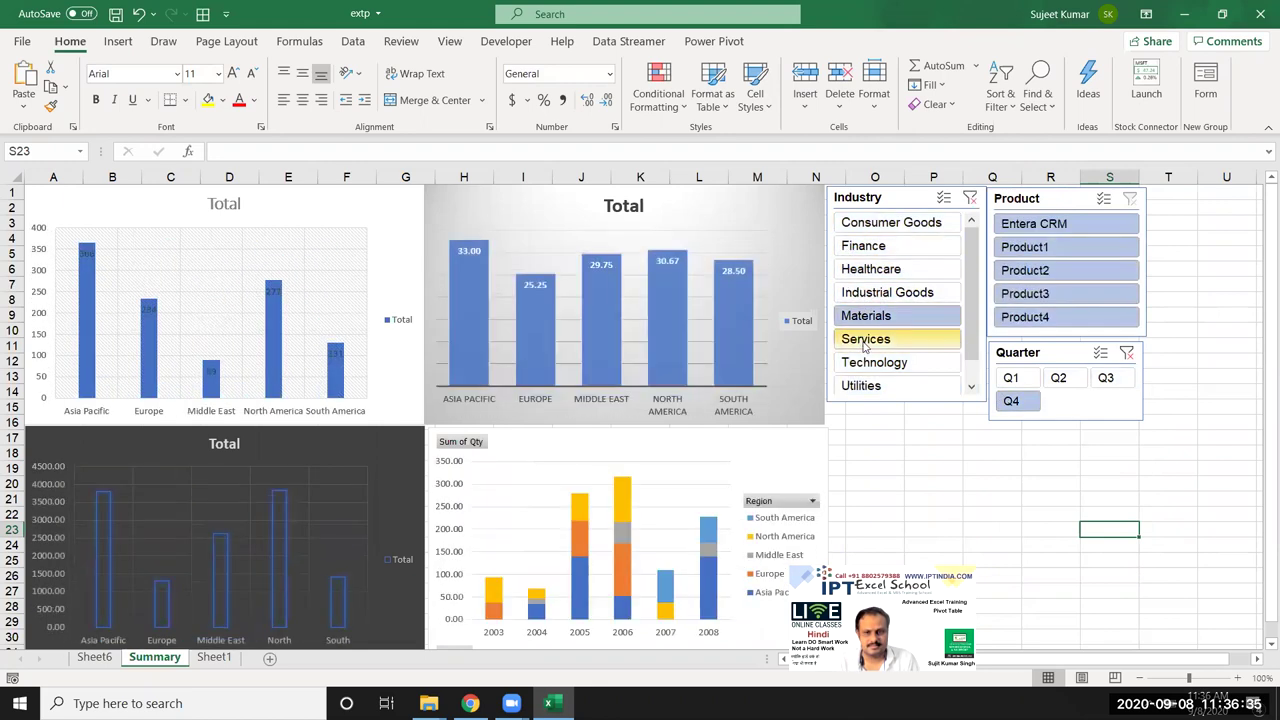
click(865, 340)
click(868, 362)
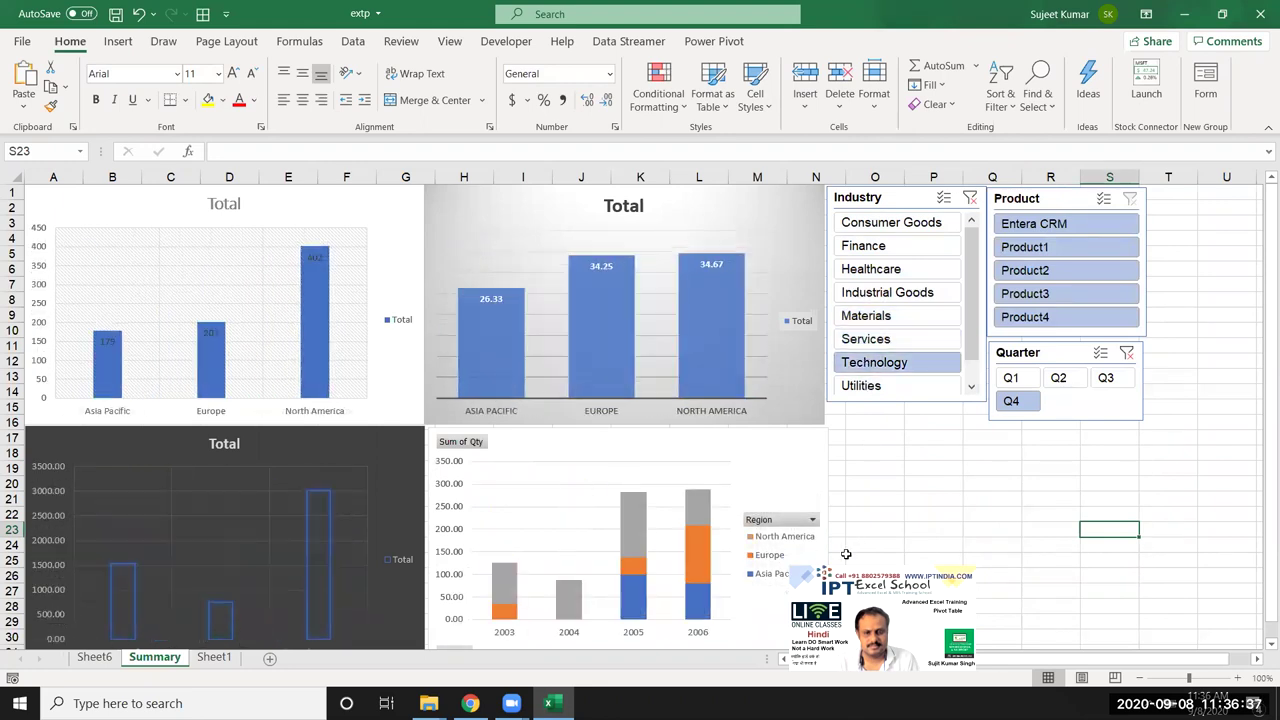
click(970, 198)
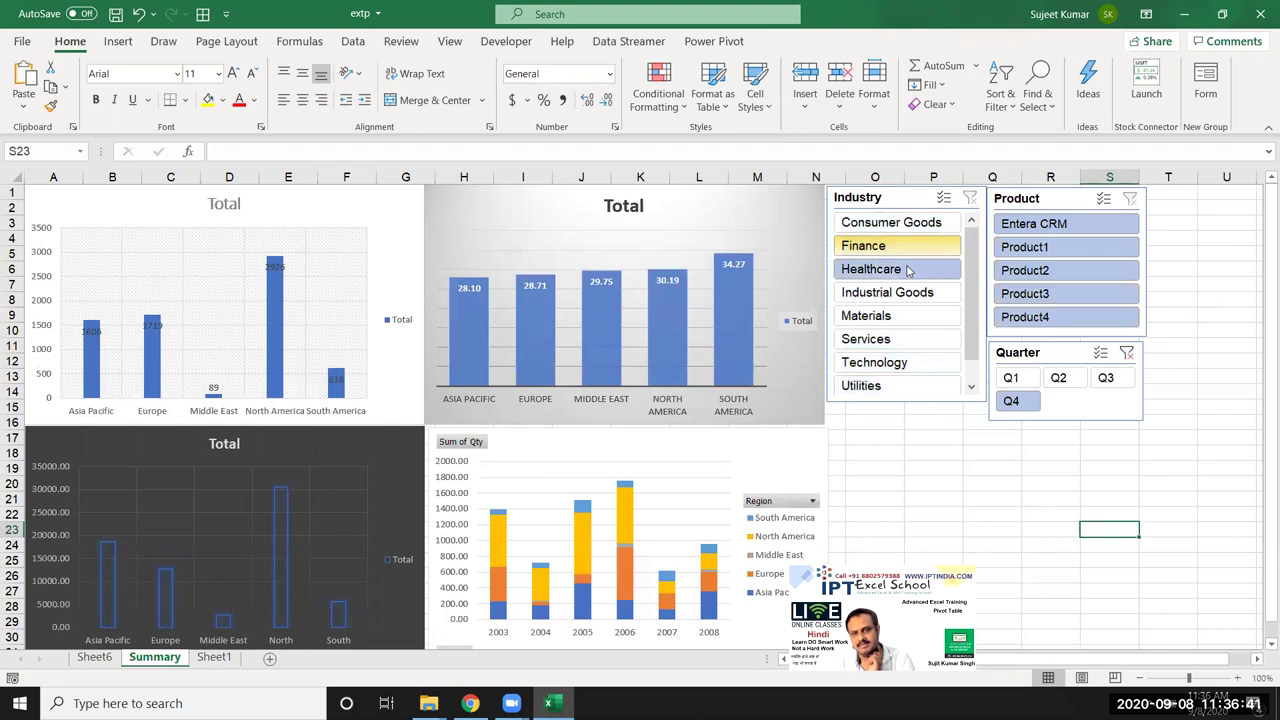
ctrl+click(905, 291)
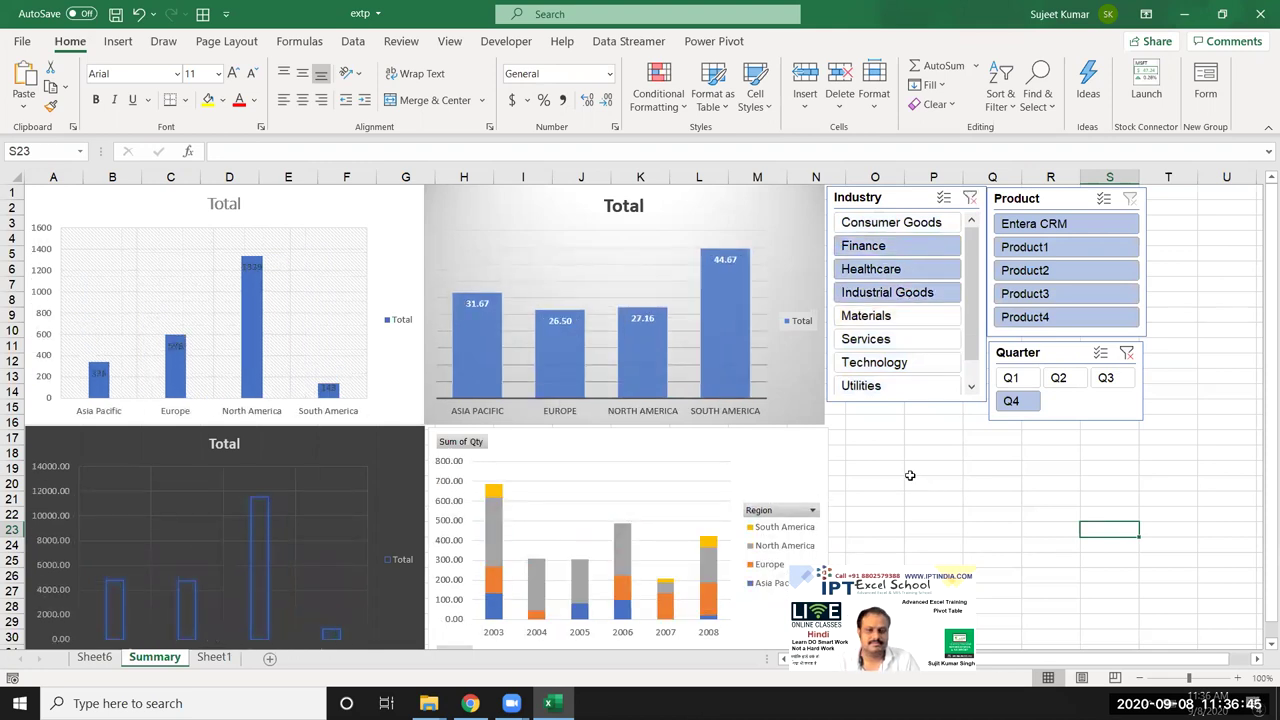
click(969, 197)
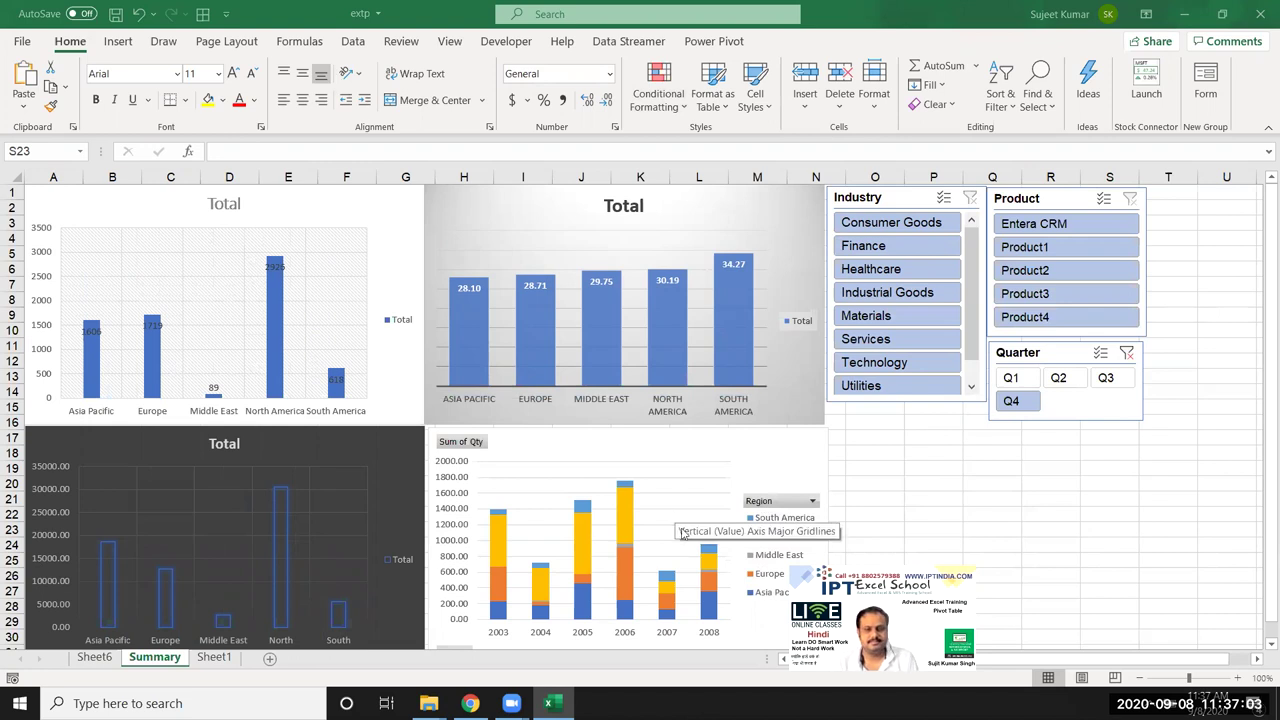
key(super+d)
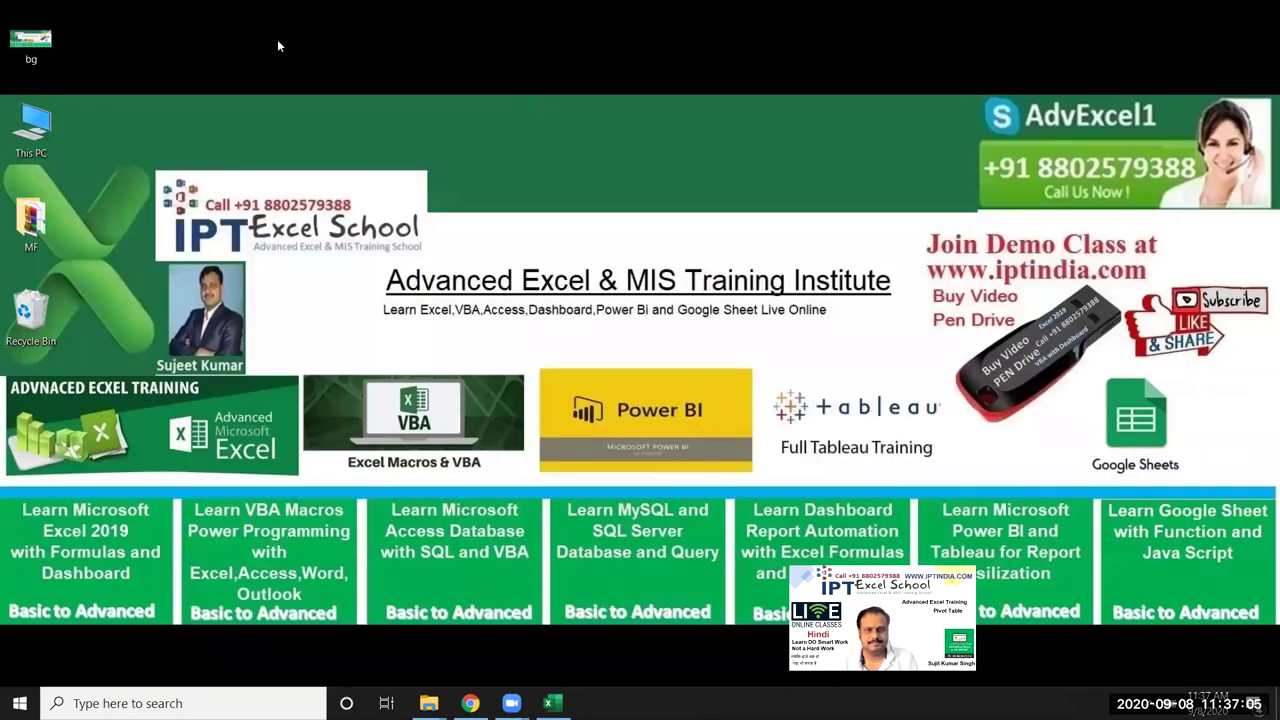